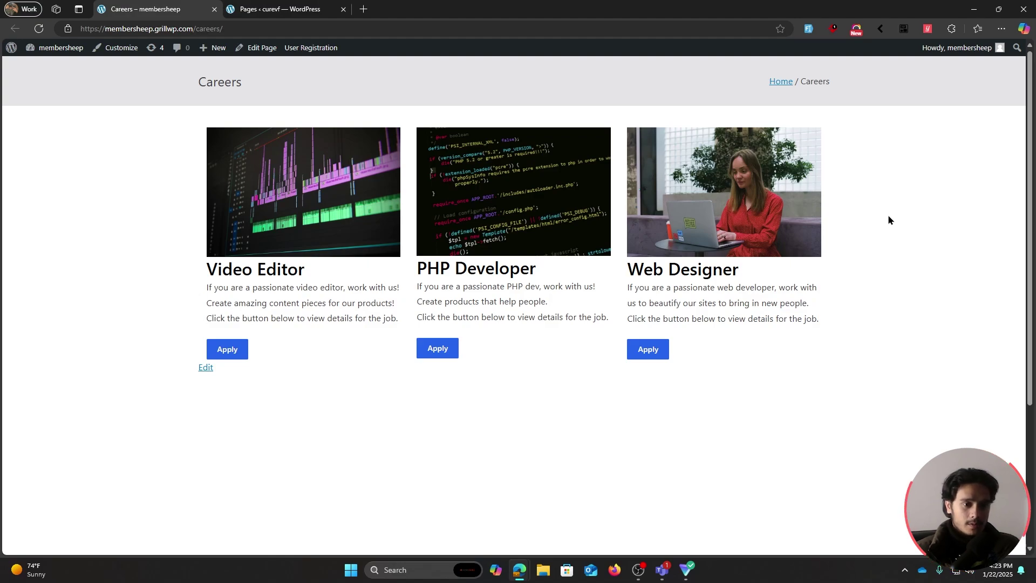
Step: Review the finished Video Editor job application page on the demo site, including its requirements and form, and return to the Careers page
left_click(242, 350)
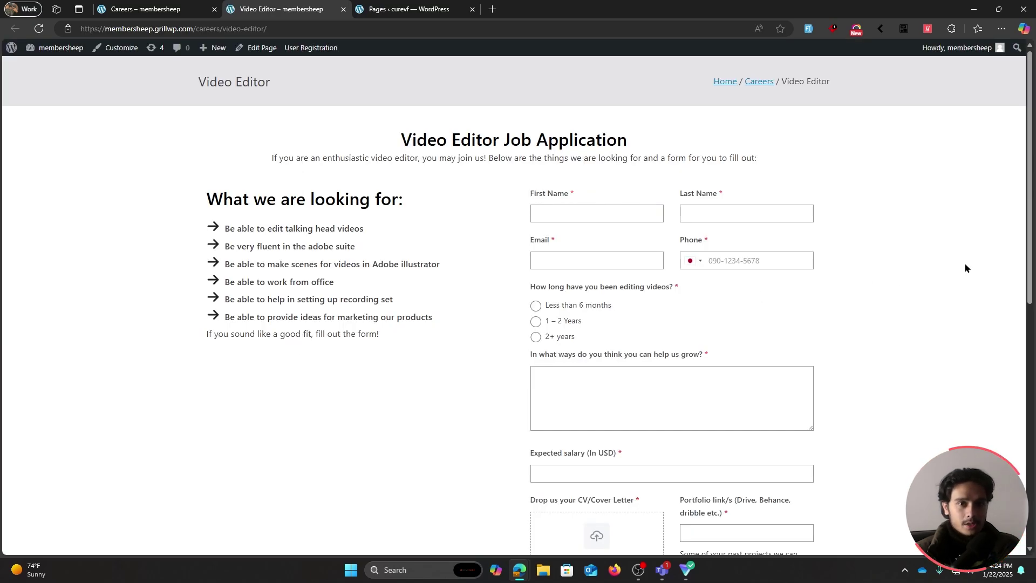
scroll(814, 260, "down", 2)
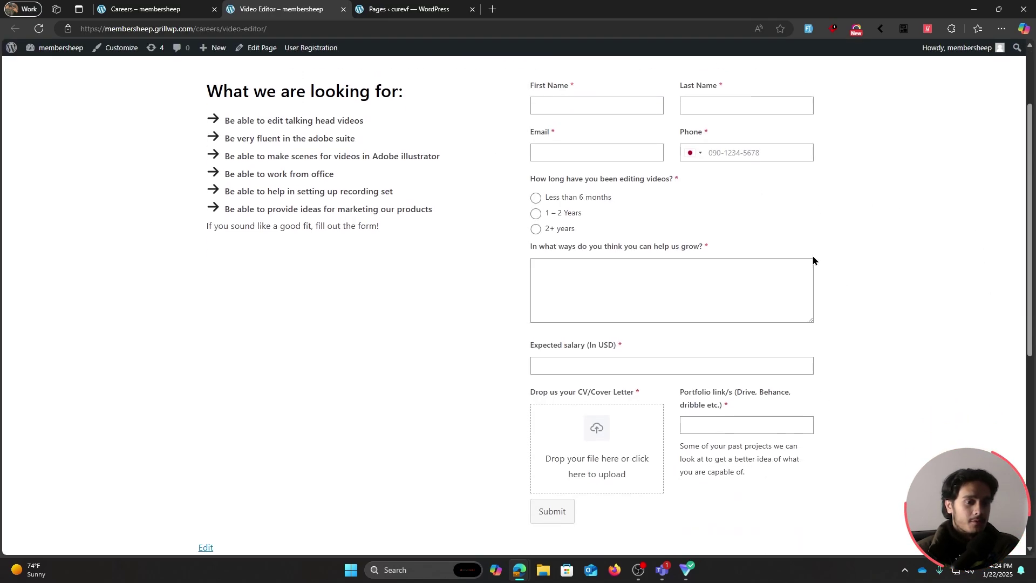
scroll(952, 327, "up", 2)
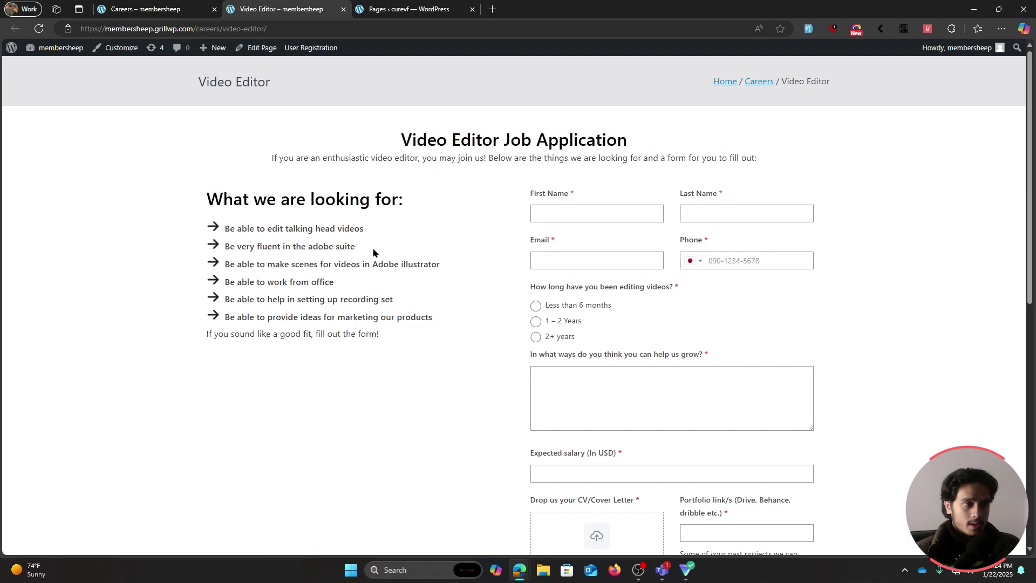
left_click(183, 7)
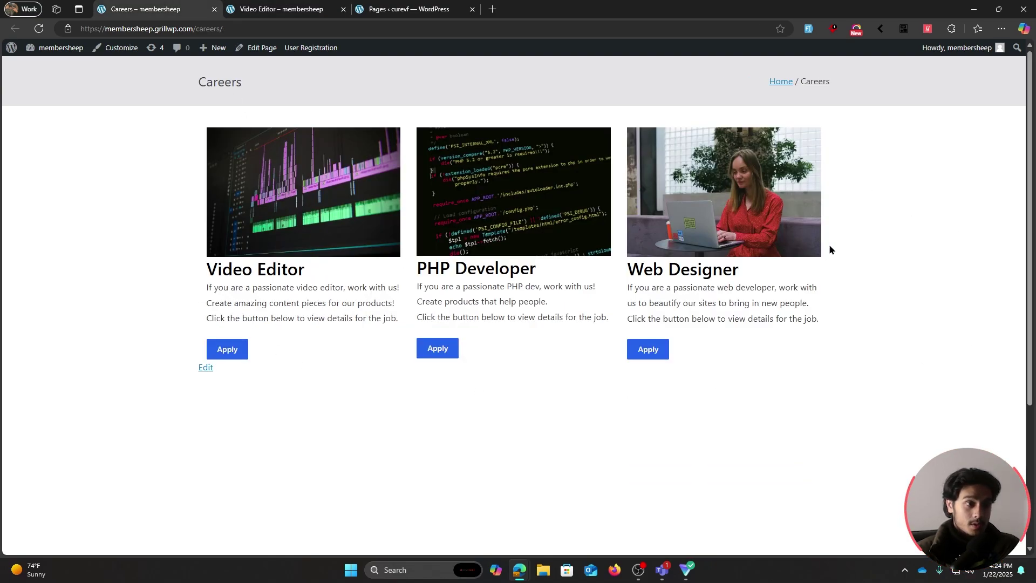
Step: View the curevf site's home page, Careers Page and Video Editor job page, and go back to the career listings
left_click(408, 8)
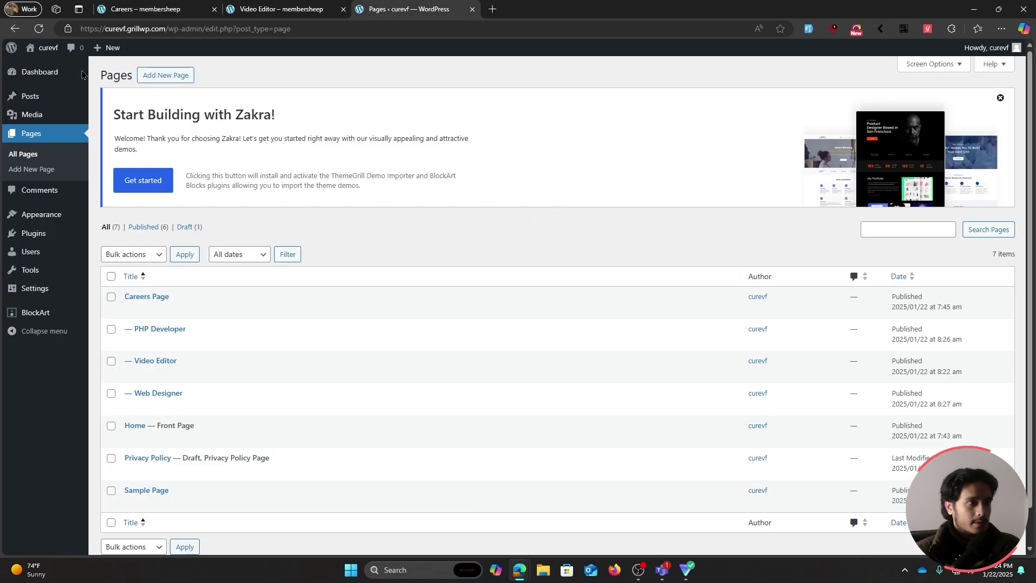
middle_click(40, 67)
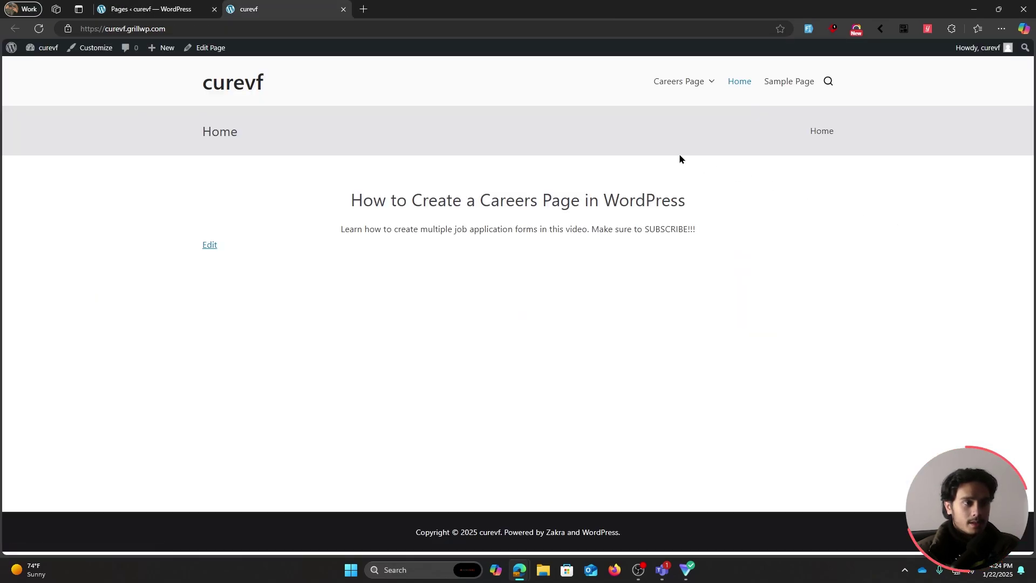
mouse_move(685, 89)
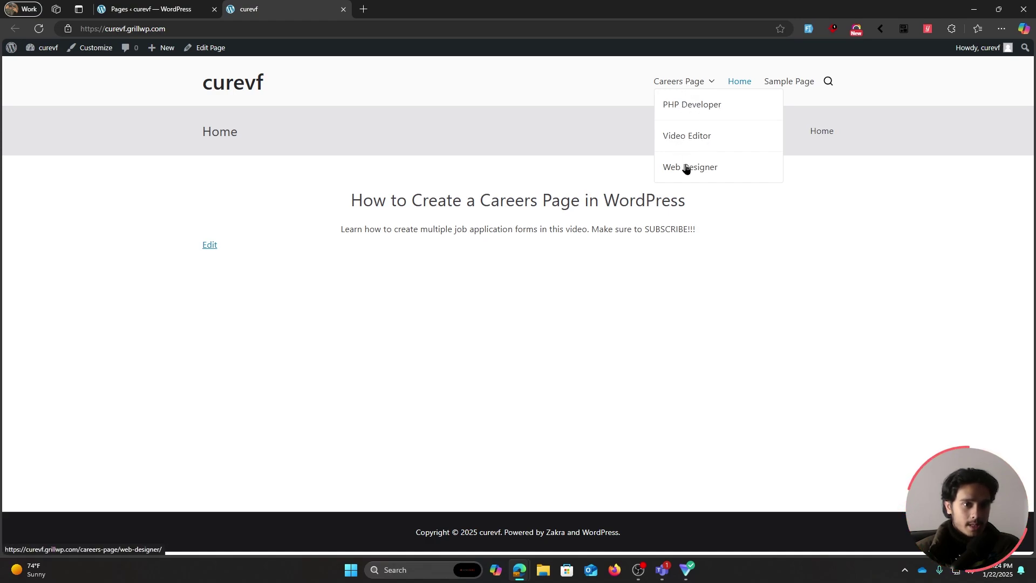
left_click(668, 81)
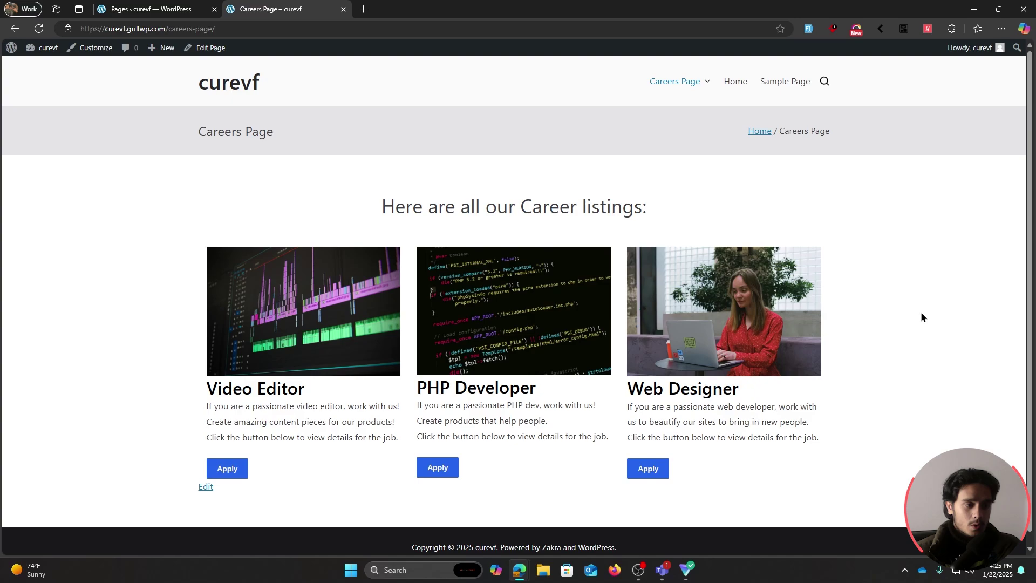
left_click(226, 463)
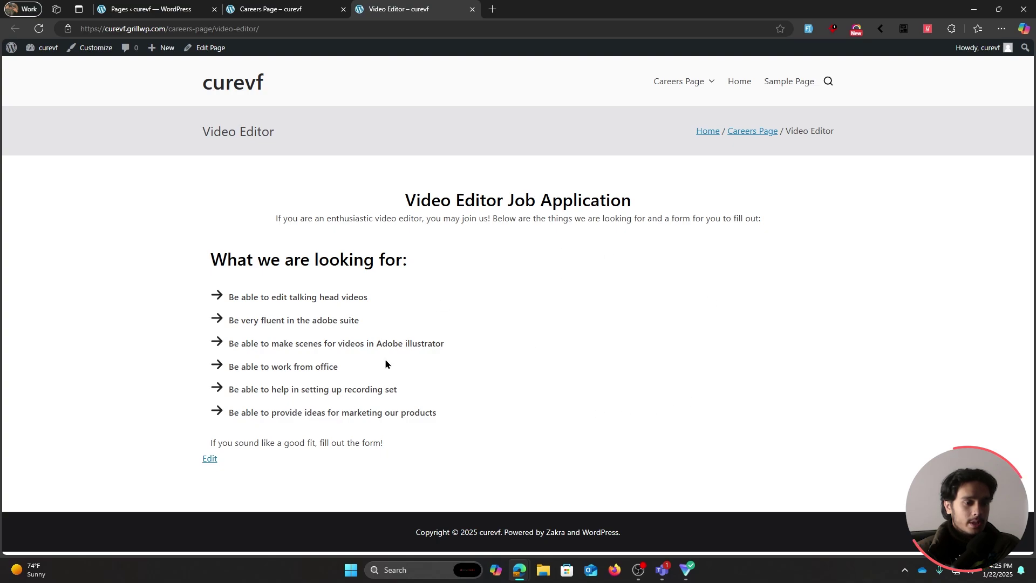
left_click(270, 9)
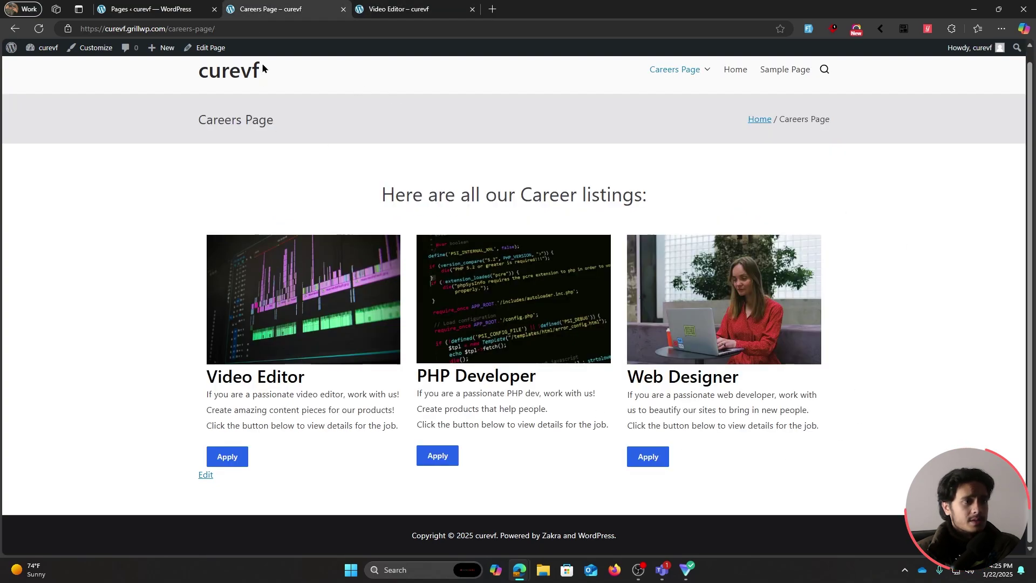
Step: Open the Careers Page for editing and examine the Video Editor column's image, heading, paragraph and button blocks, including the Apply button's link and target page
left_click(211, 48)
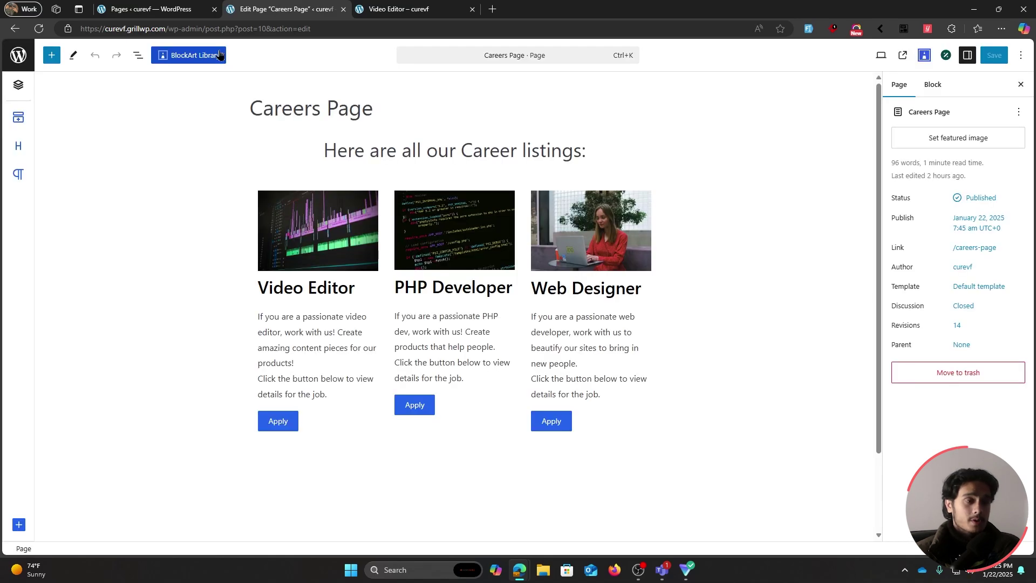
left_click(138, 55)
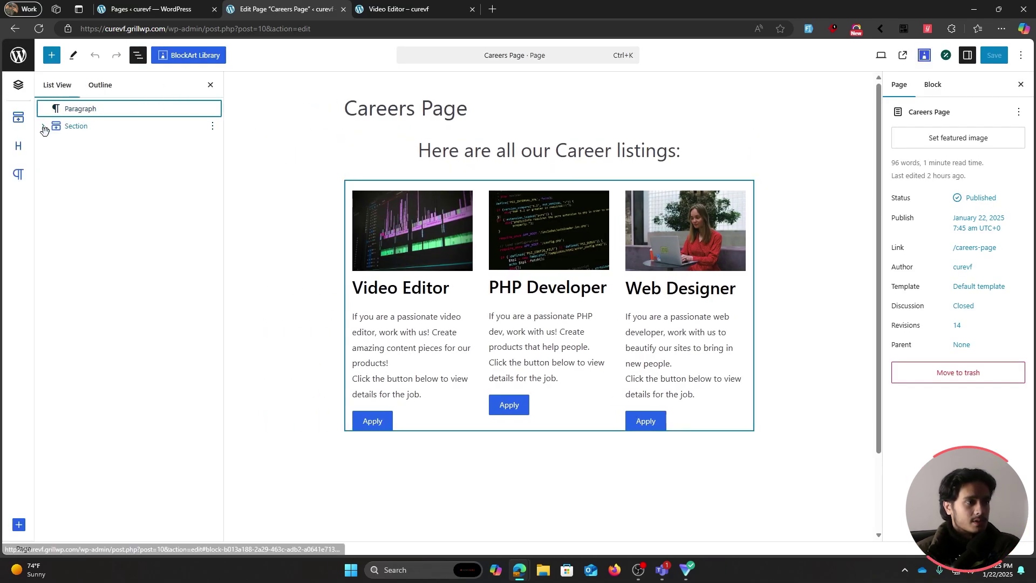
left_click(44, 128)
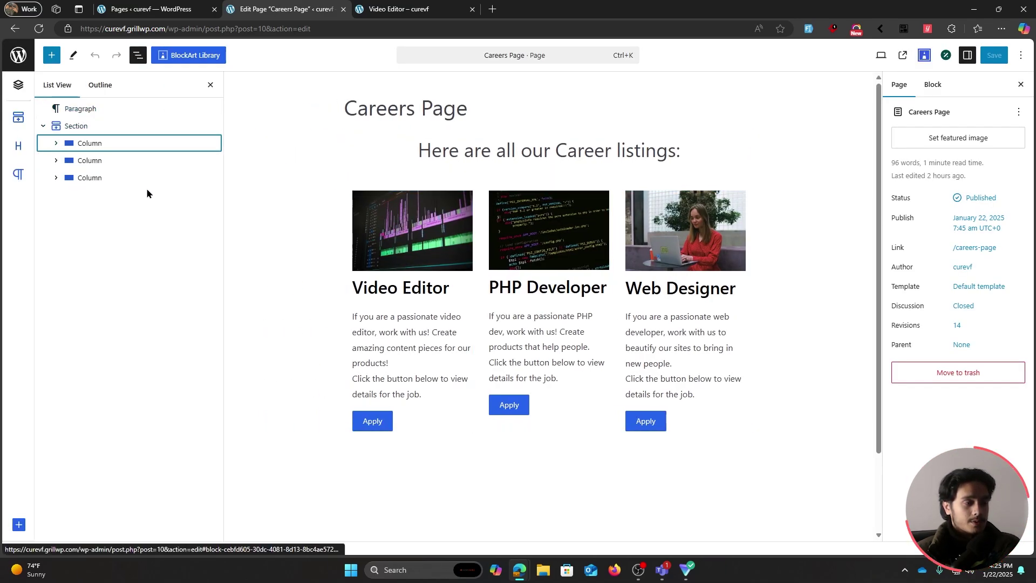
left_click(55, 143)
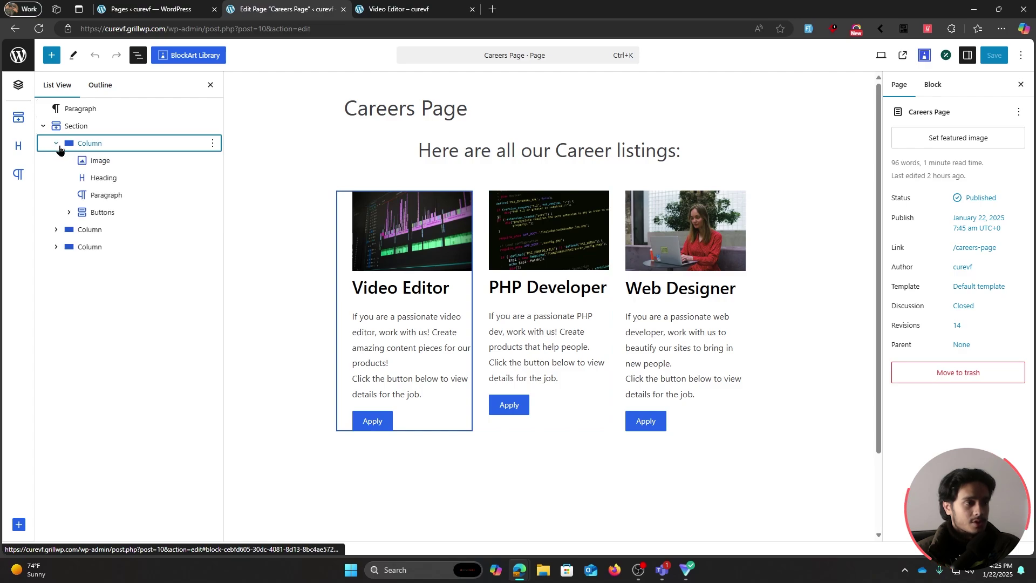
left_click(104, 160)
left_click(121, 177)
left_click(122, 195)
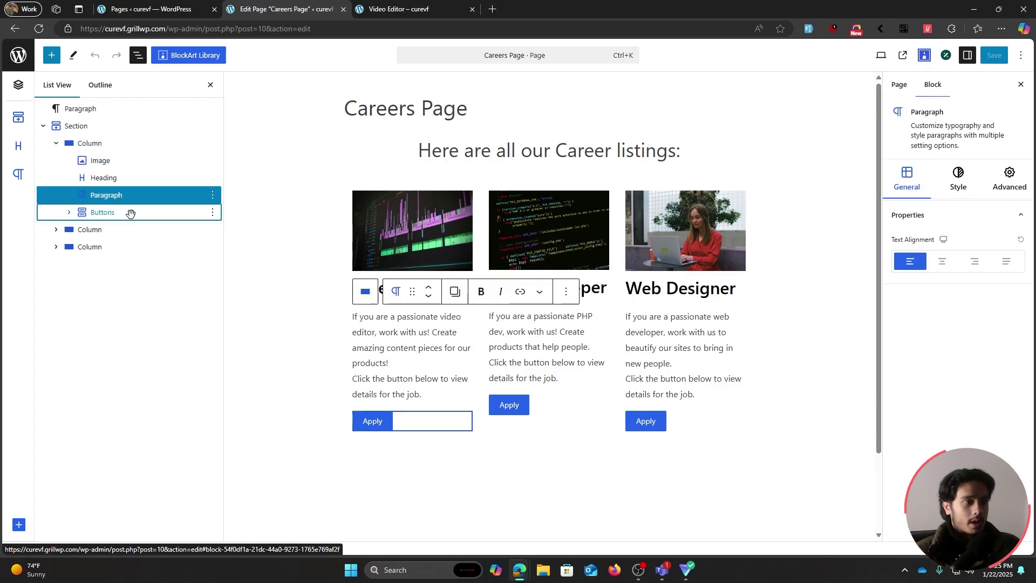
left_click(130, 213)
left_click(68, 212)
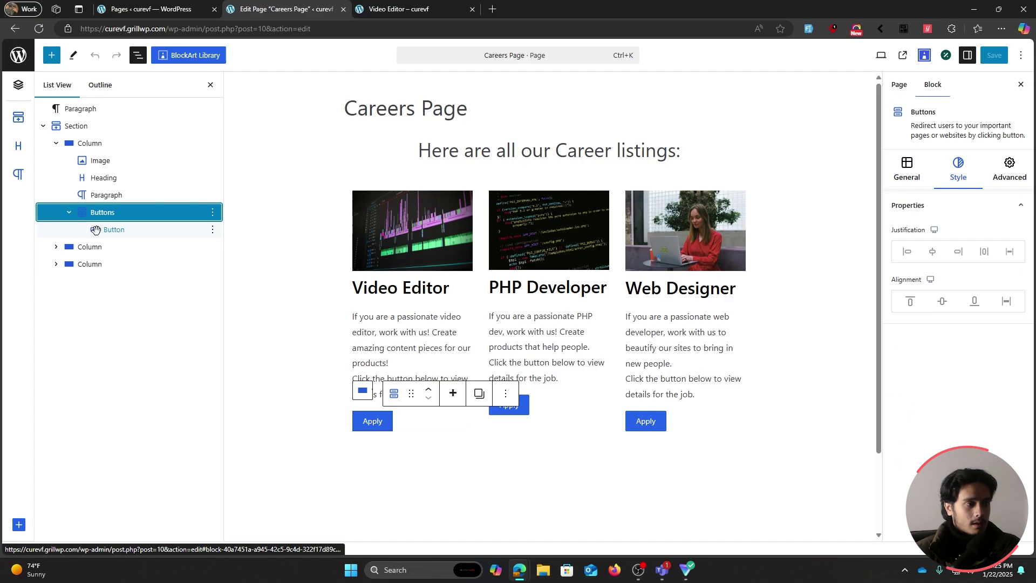
left_click(114, 229)
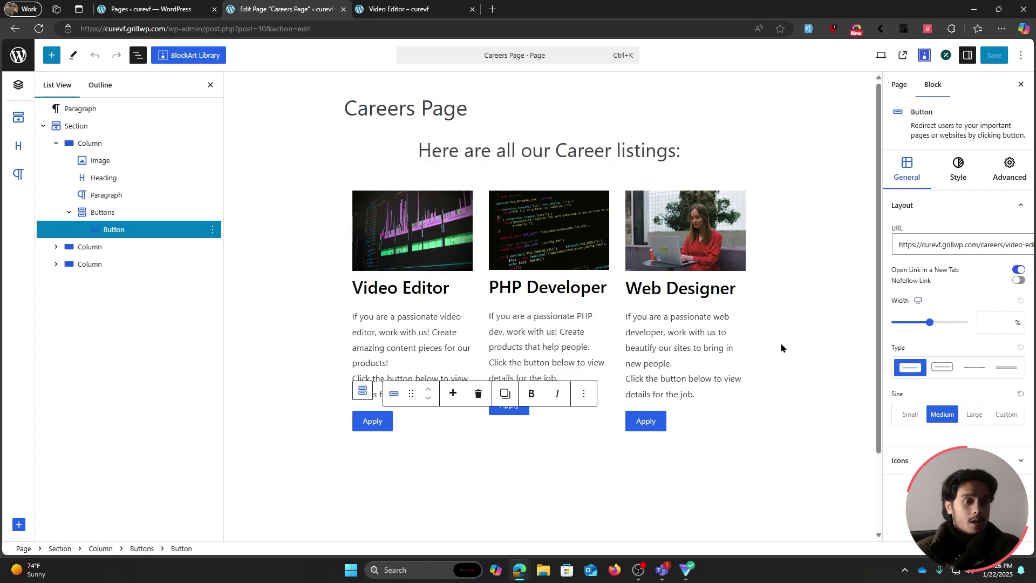
left_click(410, 10)
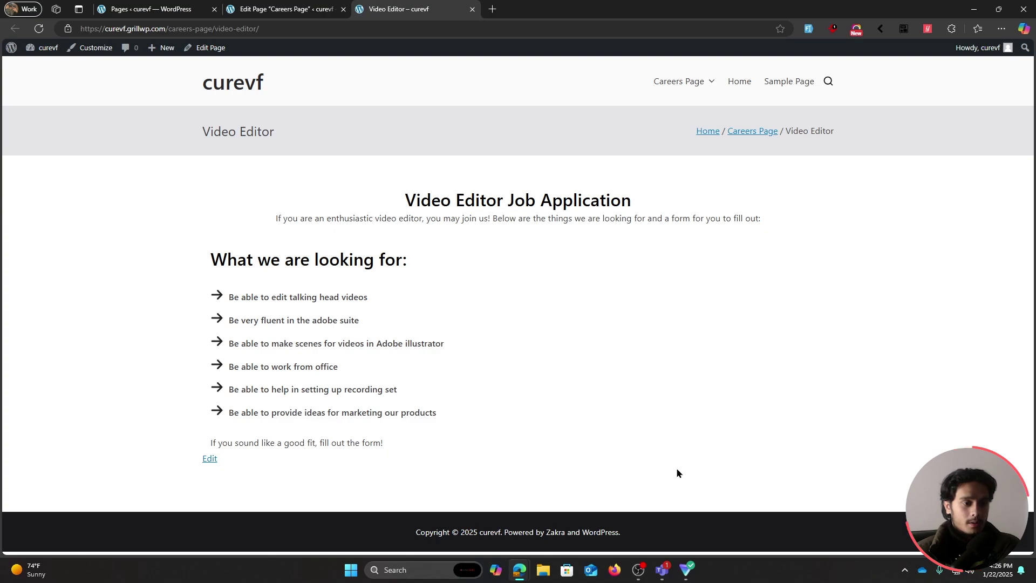
left_click(305, 8)
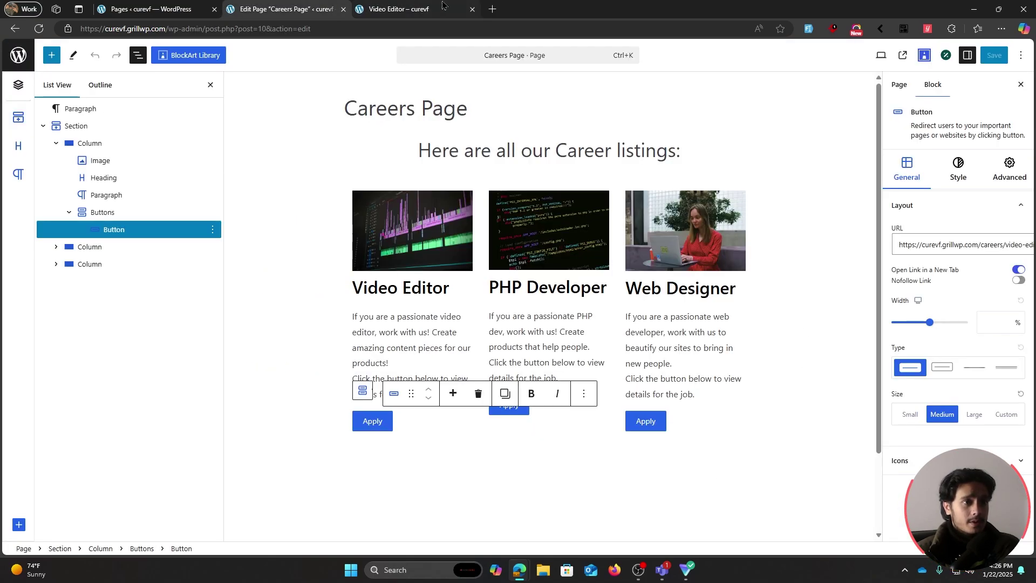
Step: Search the WordPress plugins for "Everest Forms" and install and activate the WPEverest form builder
key("ctrl+shift+Tab")
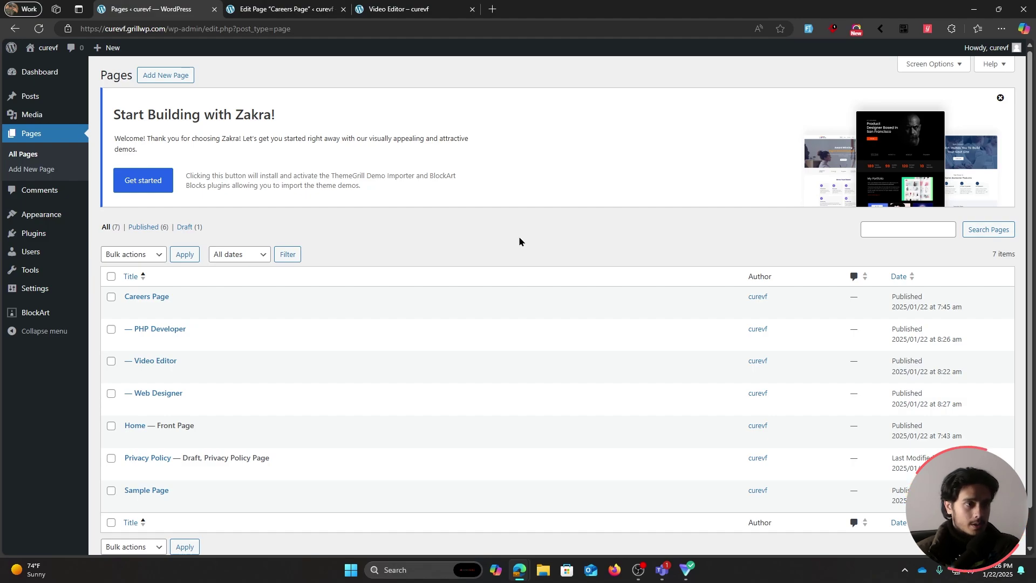
mouse_move(43, 235)
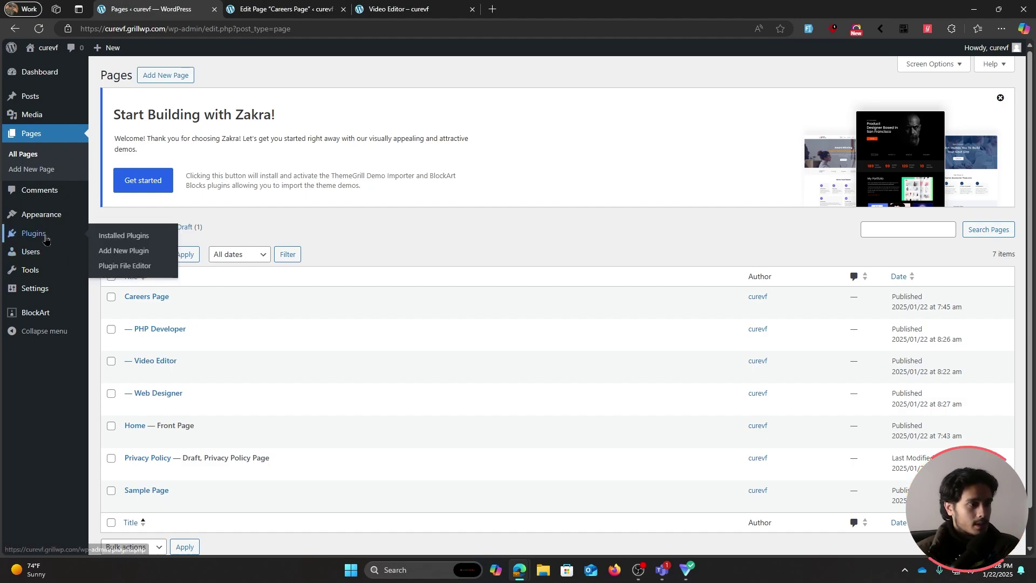
left_click(123, 251)
left_click(848, 231)
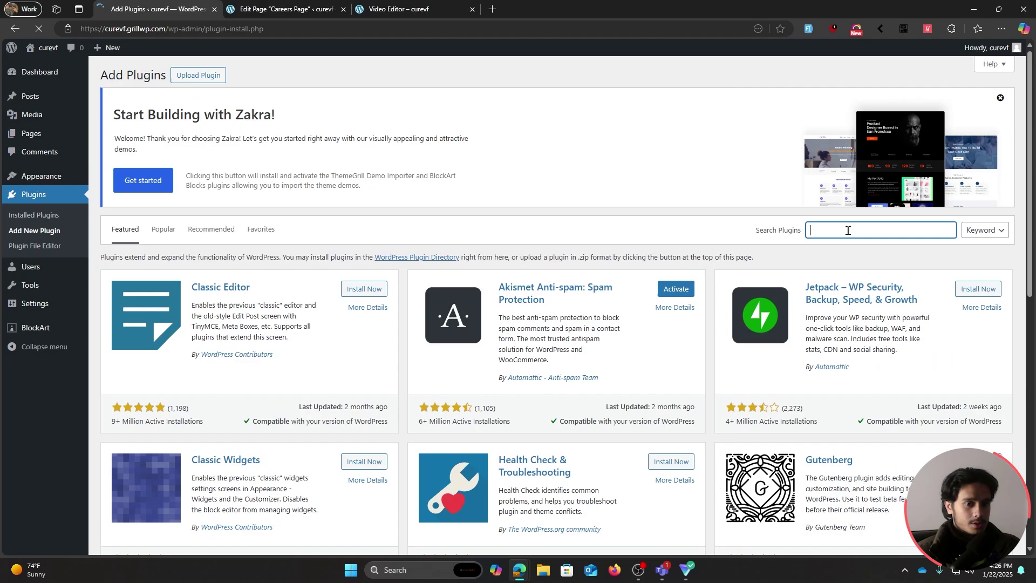
type("Everest")
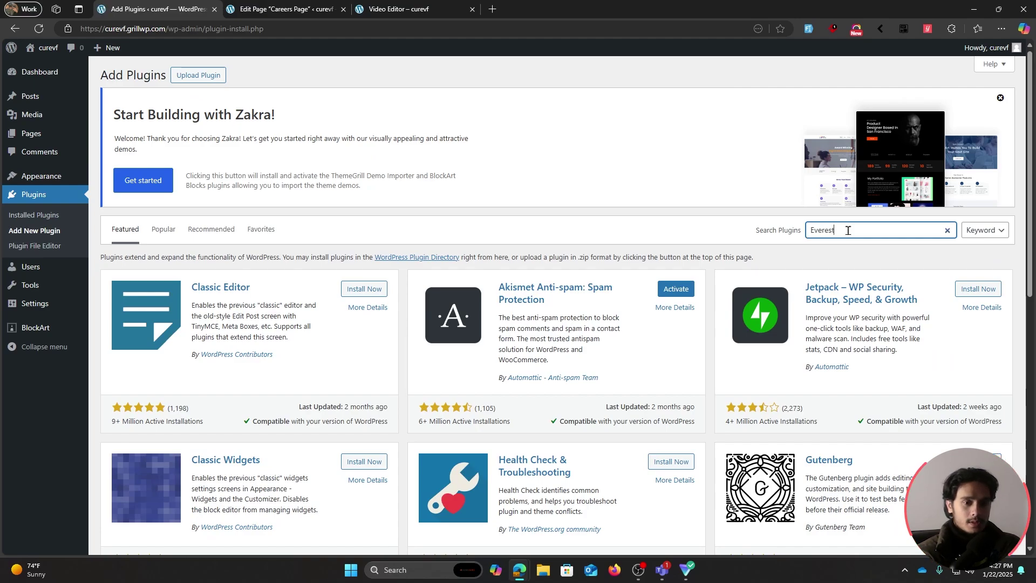
type(" Forms")
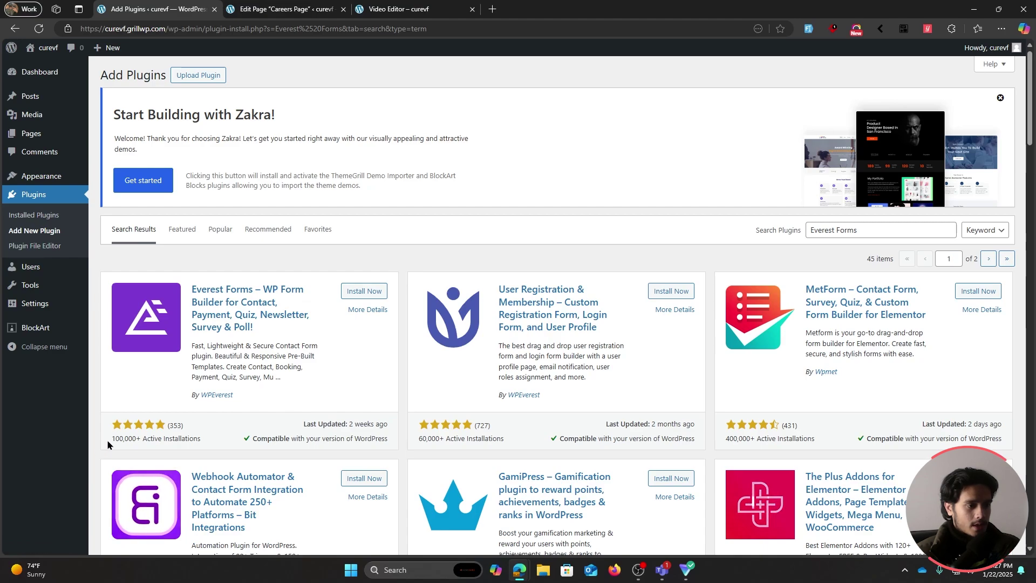
left_click(376, 294)
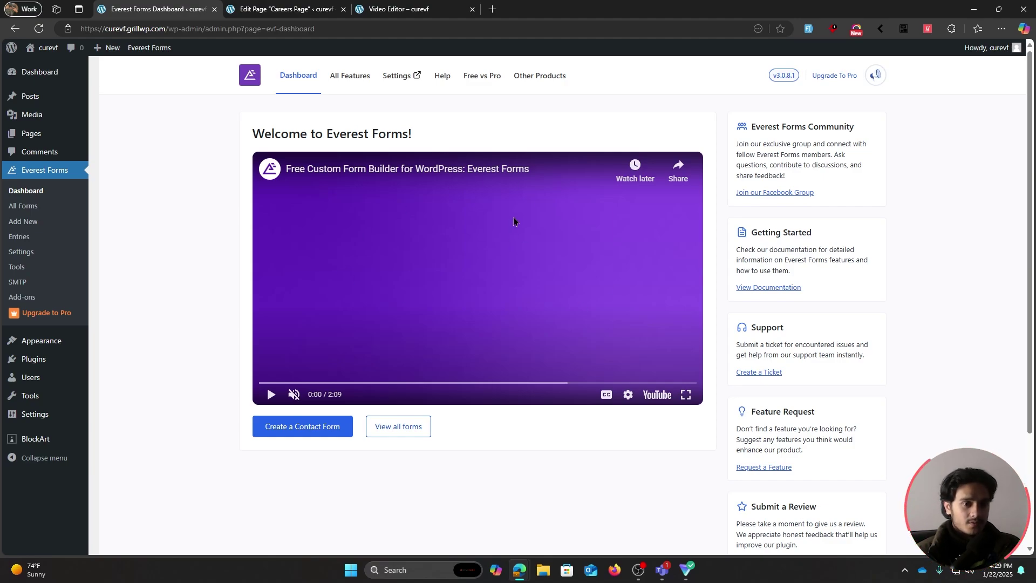
Step: Move the existing Contact Form in Everest Forms to the trash
left_click(37, 208)
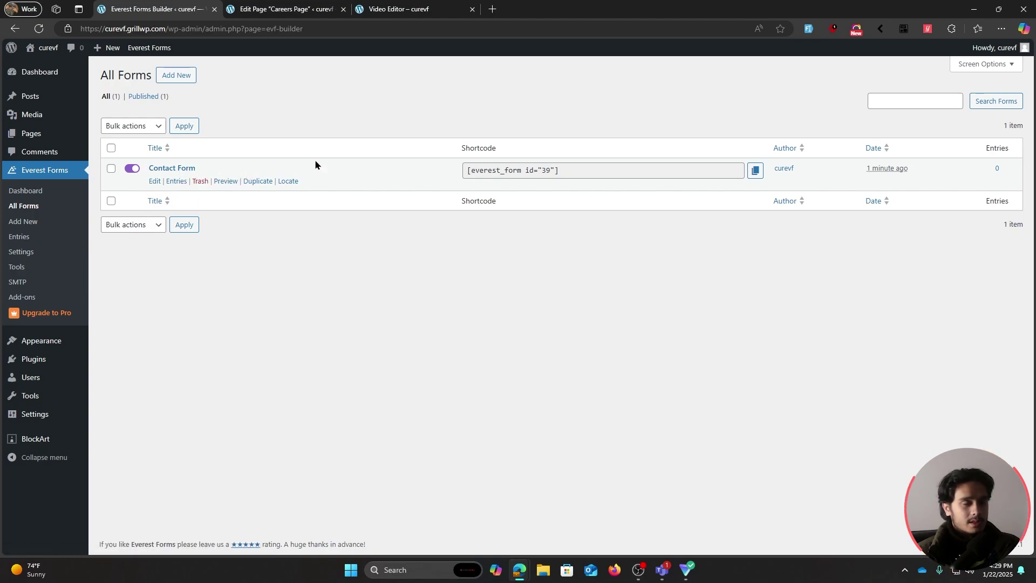
left_click(200, 182)
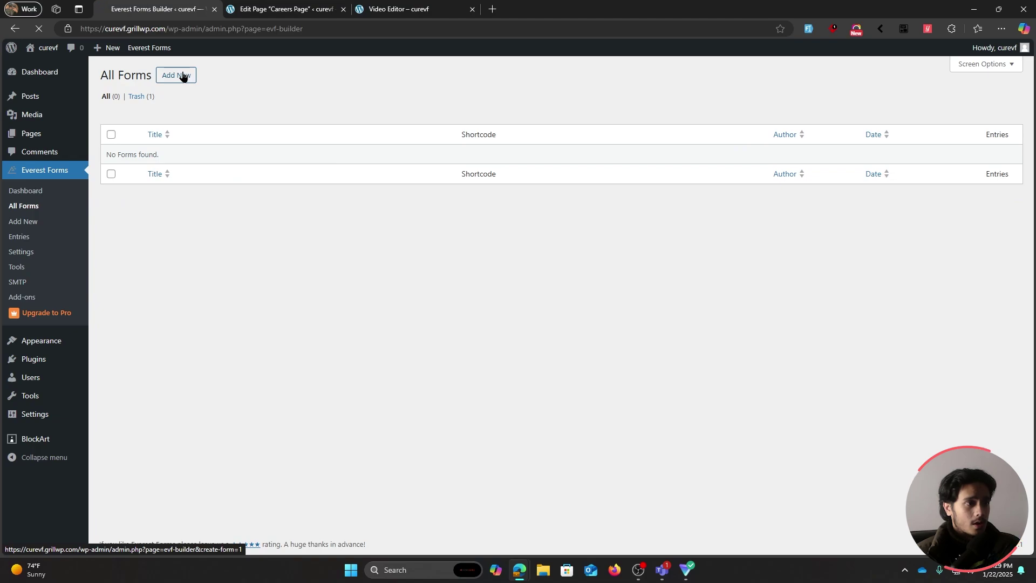
Step: Create a new form from scratch and name it "Video Editor Job application"
left_click(182, 76)
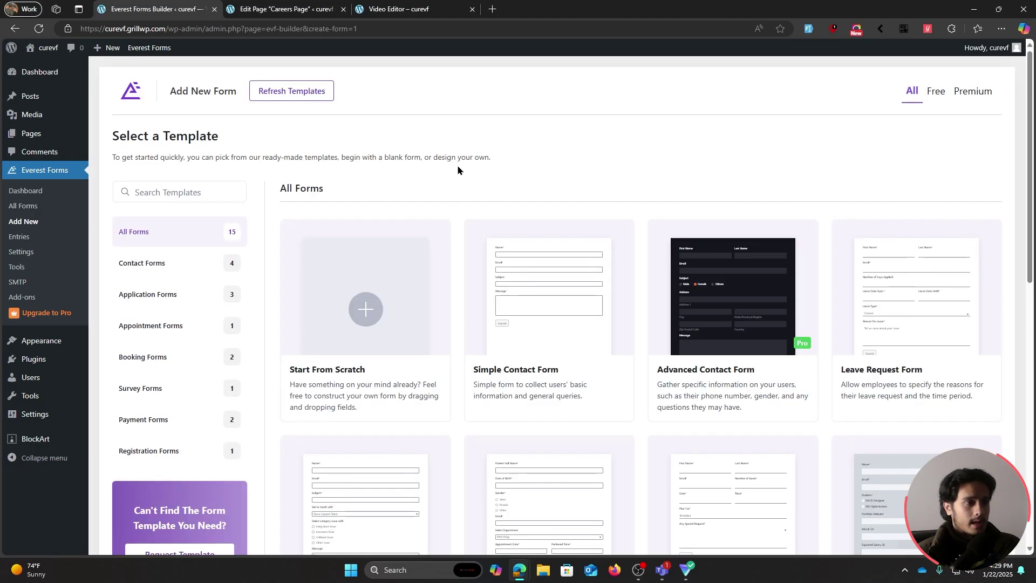
scroll(454, 176, "down", 4)
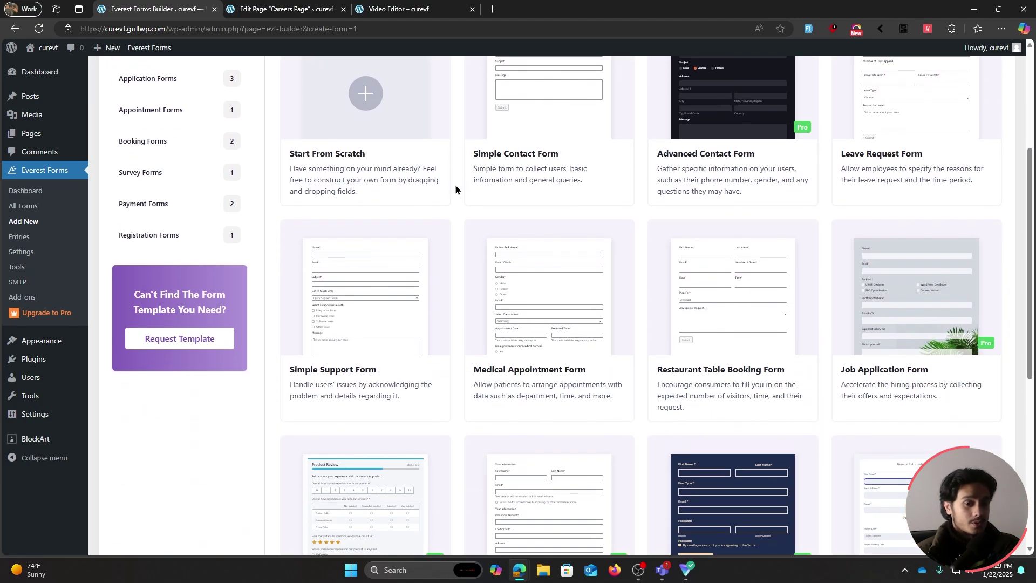
scroll(455, 184, "down", 1)
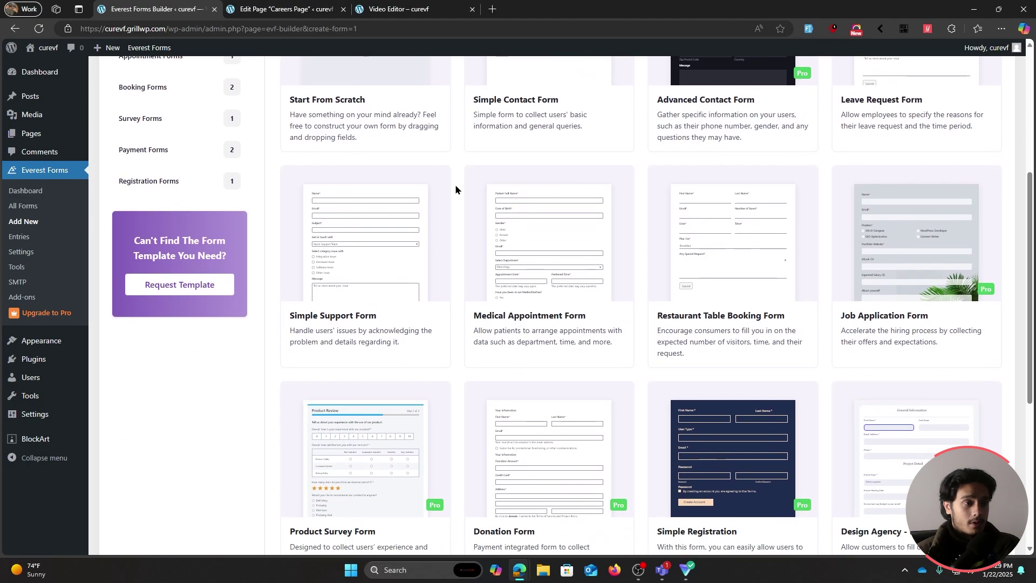
scroll(455, 183, "up", 5)
mouse_move(338, 299)
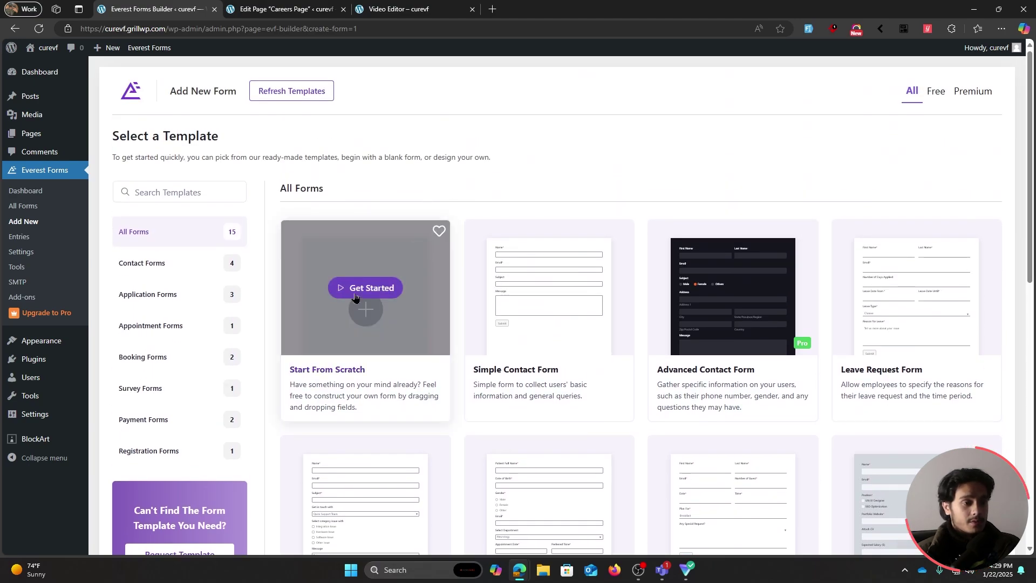
left_click(357, 292)
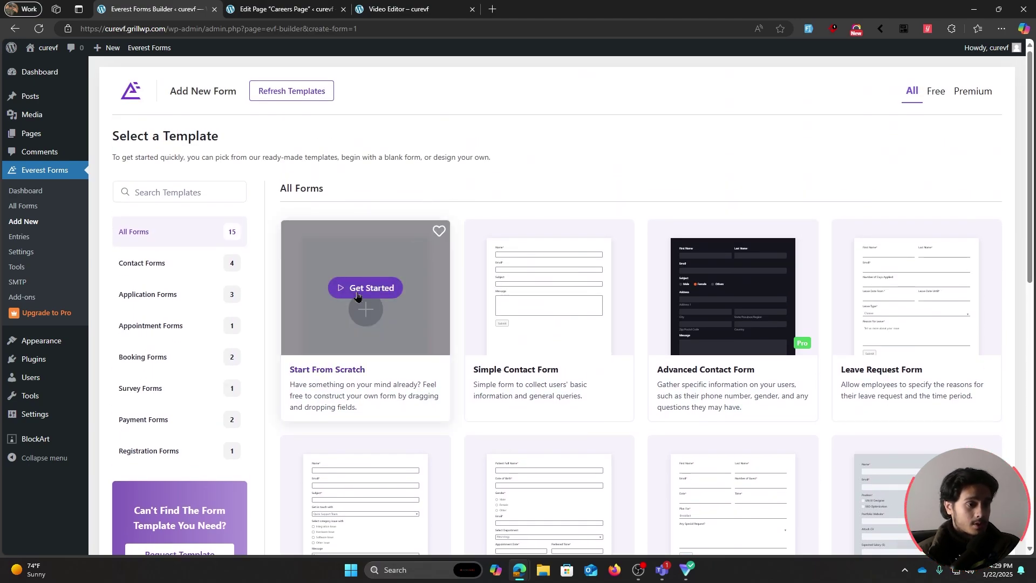
triple_click(467, 301)
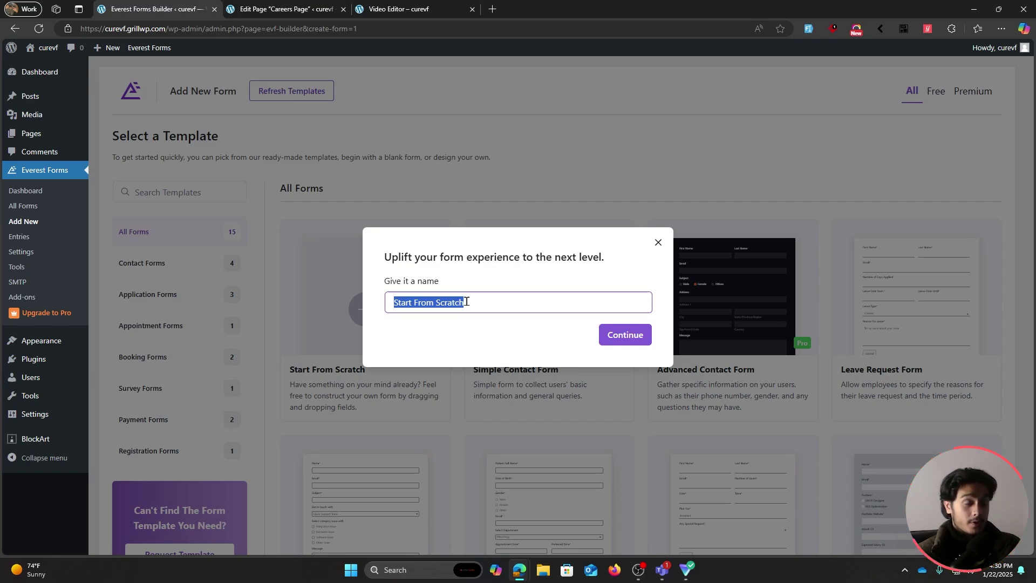
type("Vider")
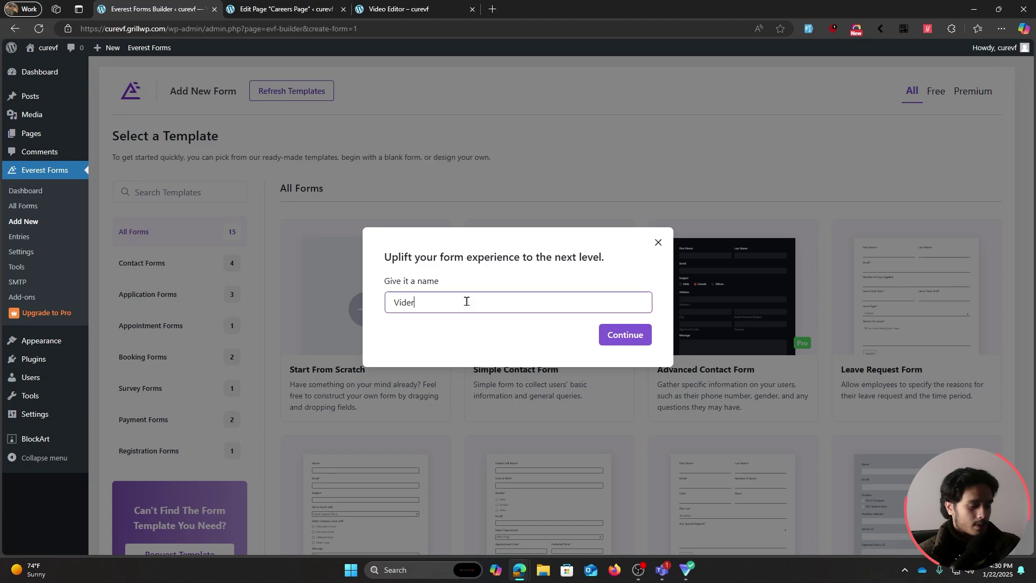
type(" Editor Job a")
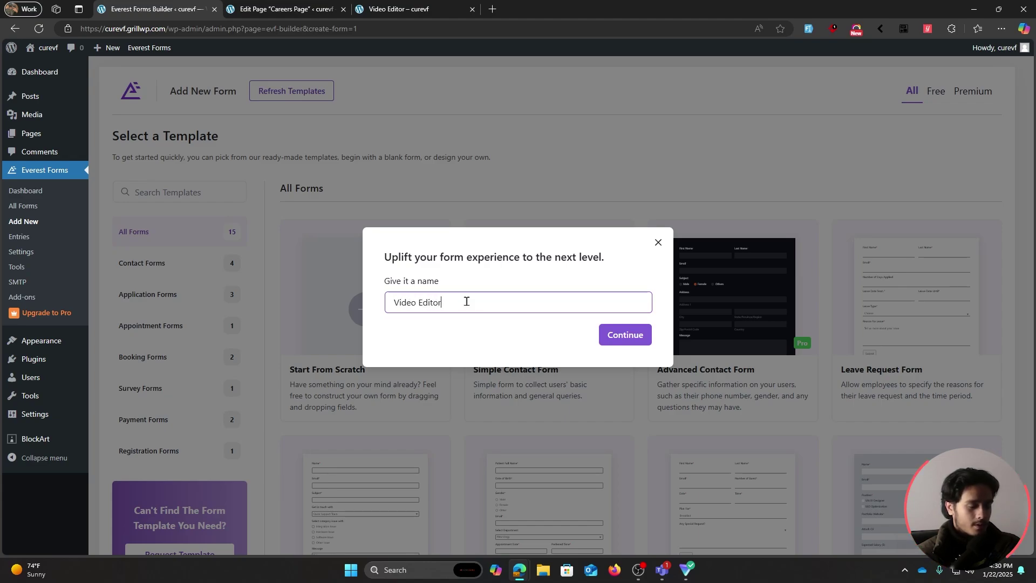
type("pplication")
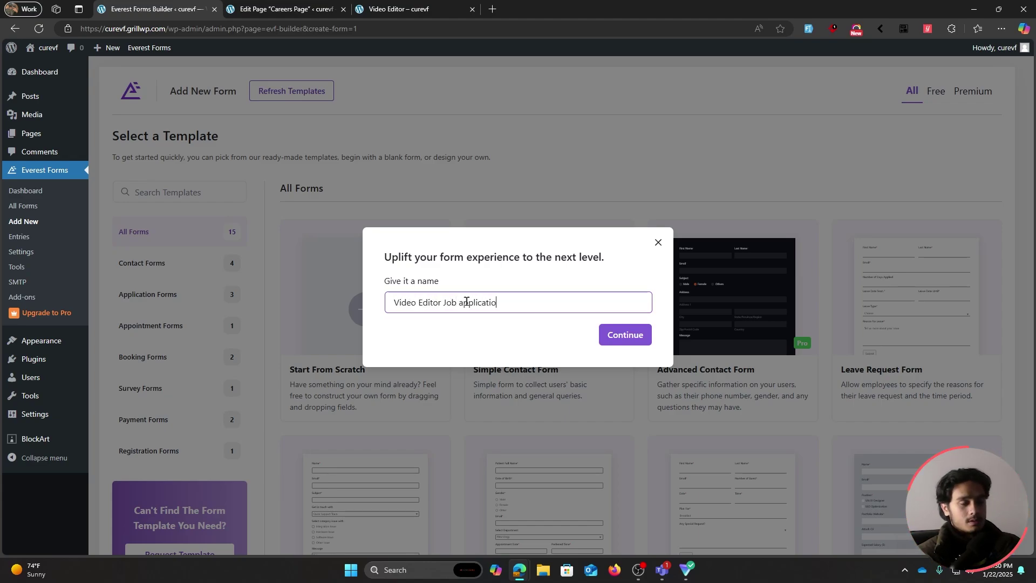
left_click(627, 341)
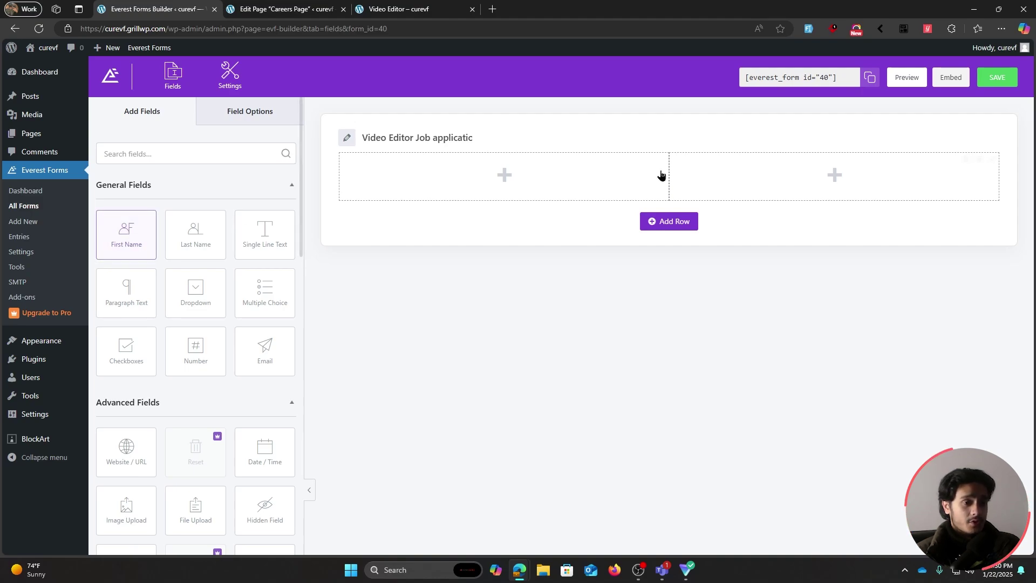
Step: Add First Name and Last Name fields side by side, with Email and Phone fields beneath them
scroll(199, 261, "down", 4)
scroll(228, 261, "up", 4)
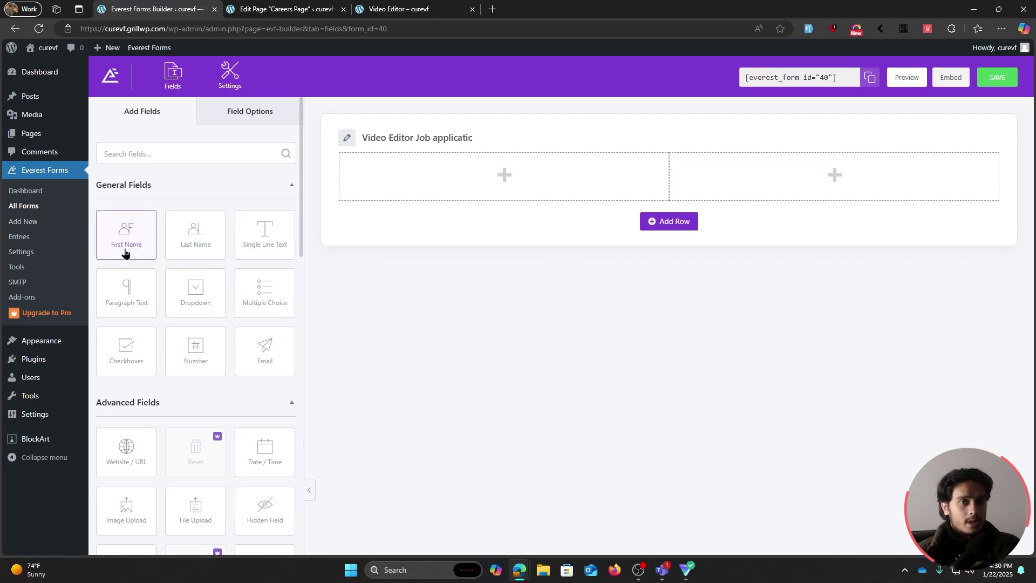
left_click_drag(120, 246, 412, 180)
left_click_drag(199, 229, 689, 186)
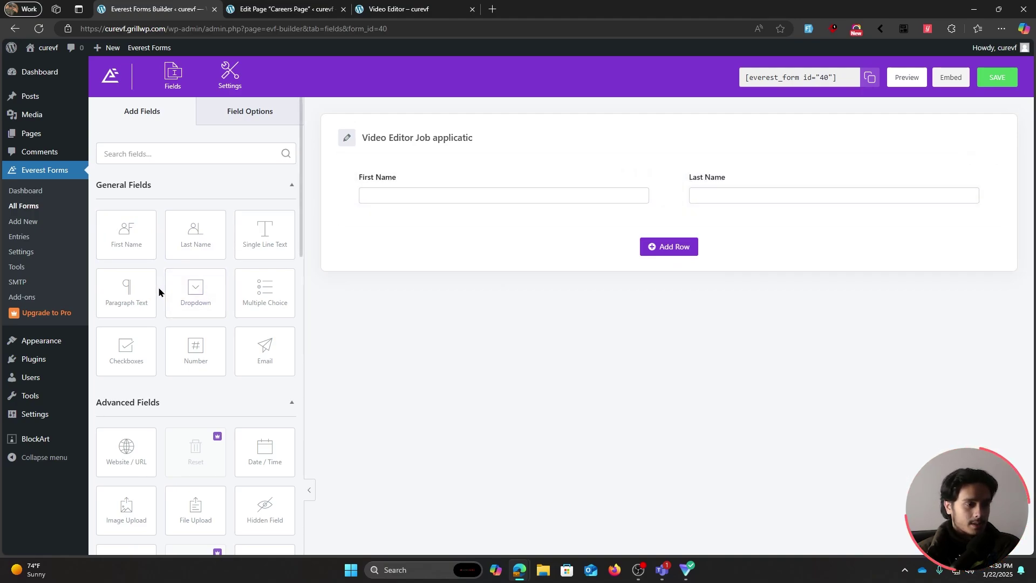
left_click_drag(256, 351, 359, 232)
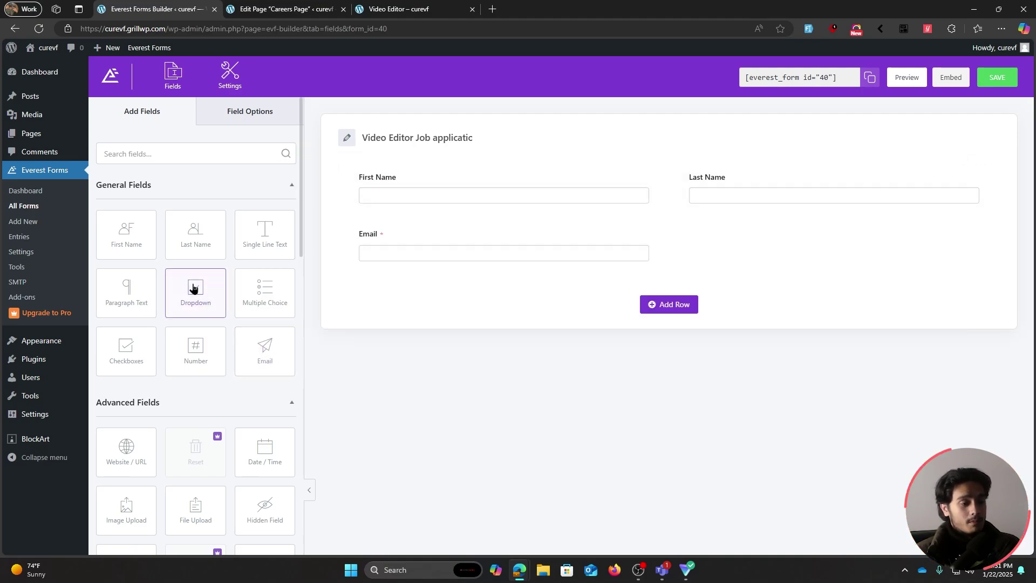
scroll(228, 301, "down", 4)
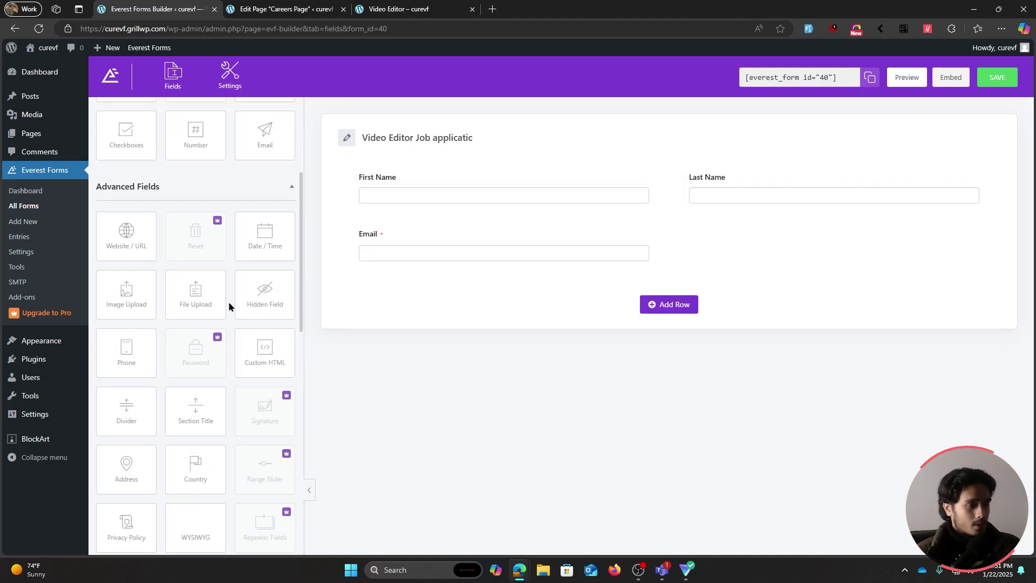
scroll(228, 301, "down", 1)
left_click_drag(123, 294, 753, 240)
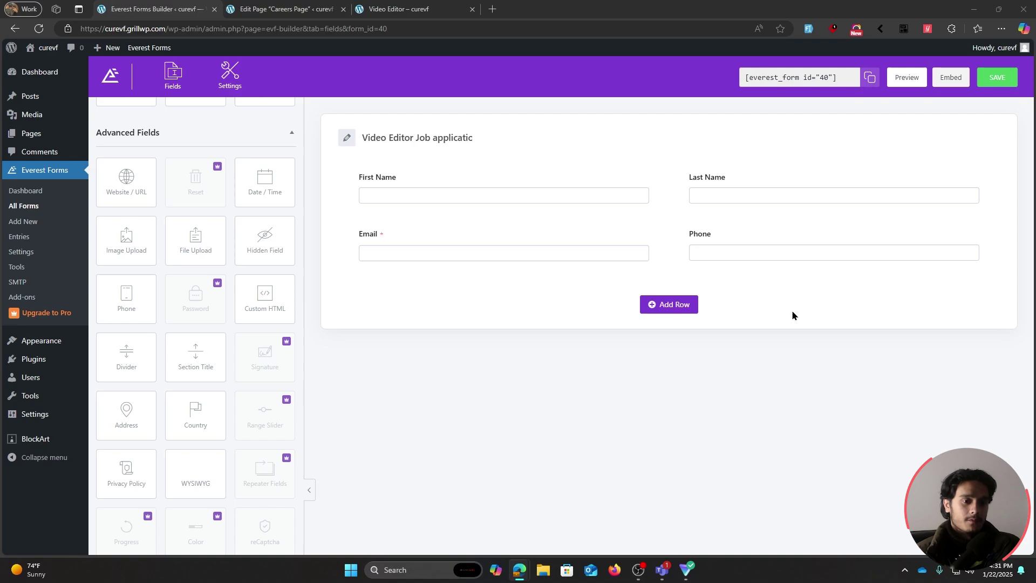
Step: Add a new single-column row below the contact fields and place a Multiple Choice field in it
left_click(675, 305)
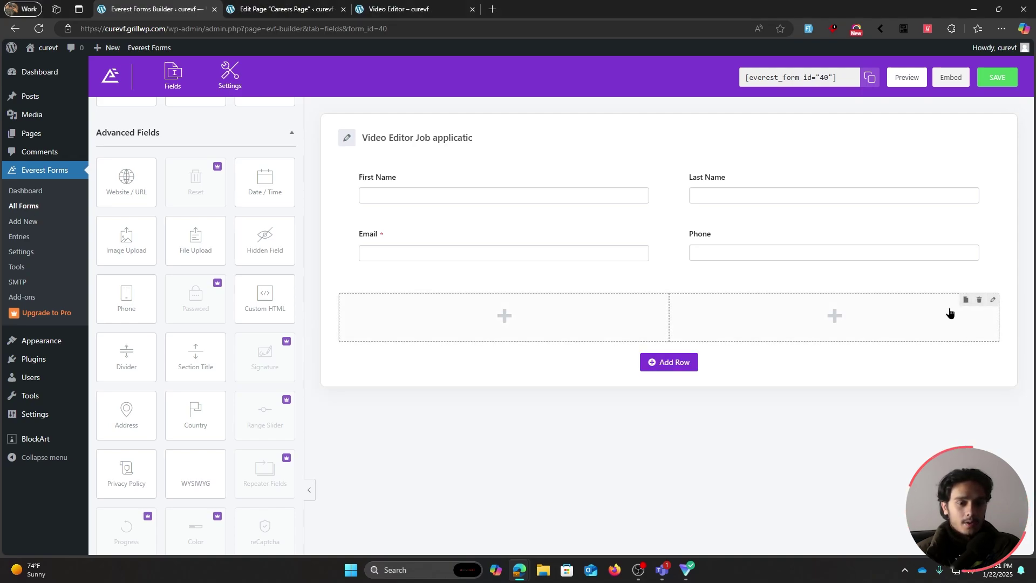
left_click(993, 301)
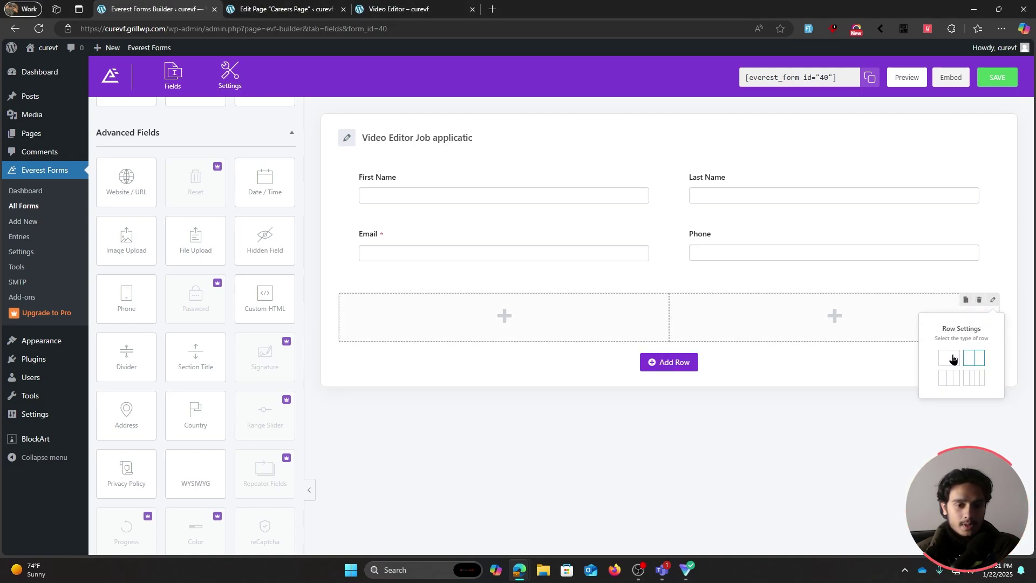
left_click(954, 358)
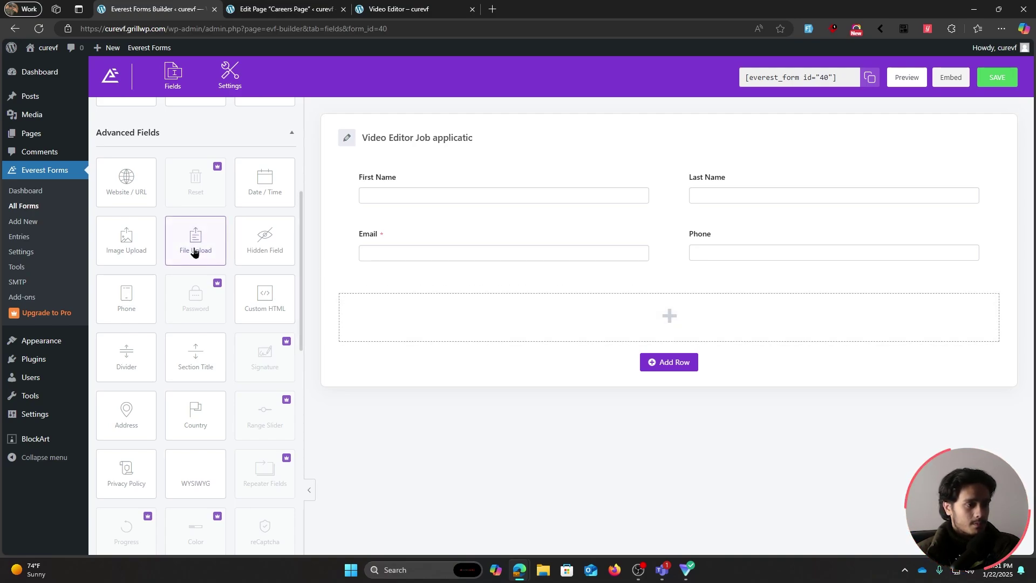
scroll(264, 297, "up", 5)
left_click_drag(264, 297, 511, 331)
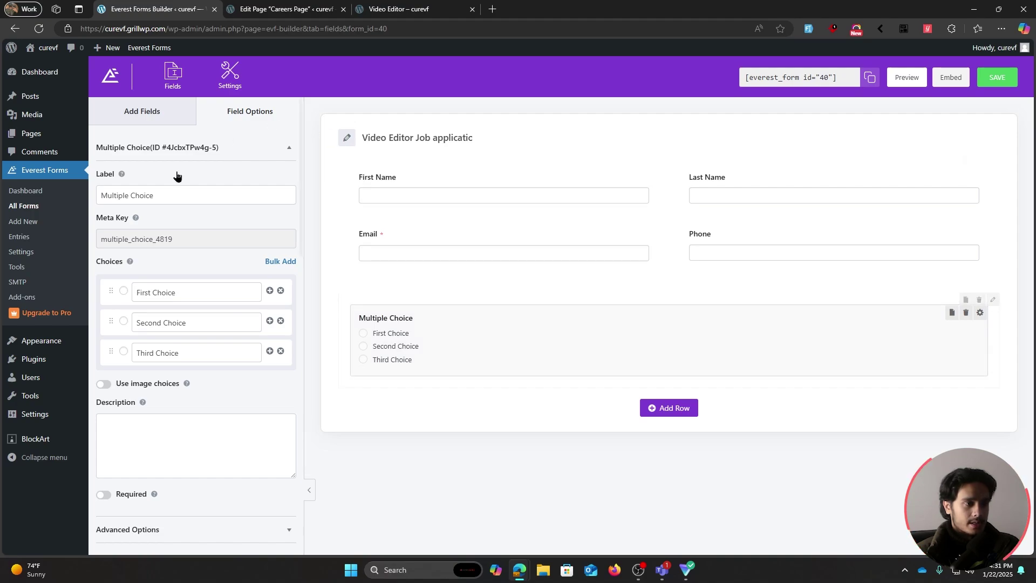
Step: Label the multiple choice field "How long have you been editing videos for?"
left_click_drag(198, 188, 93, 195)
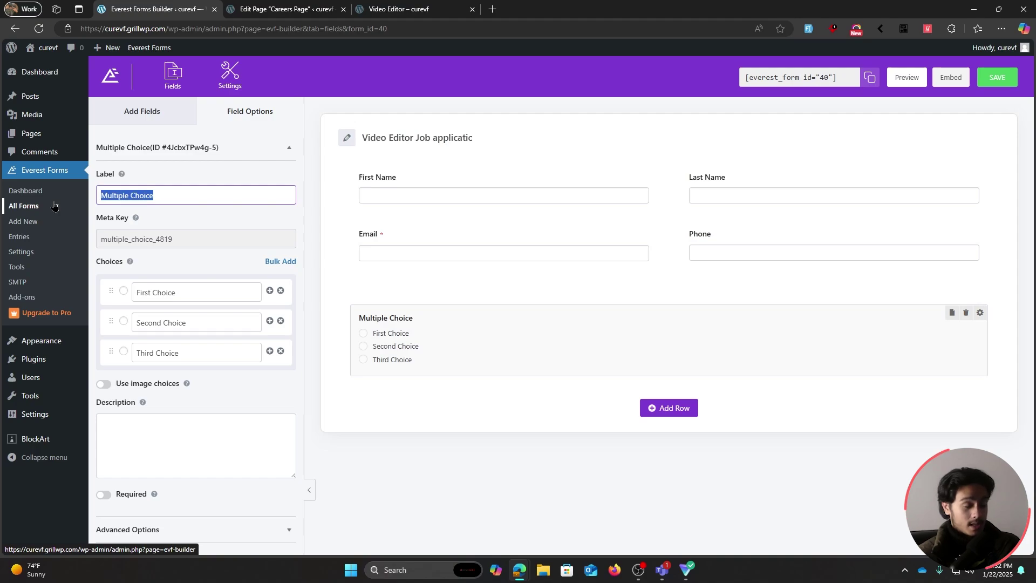
type("How long ha")
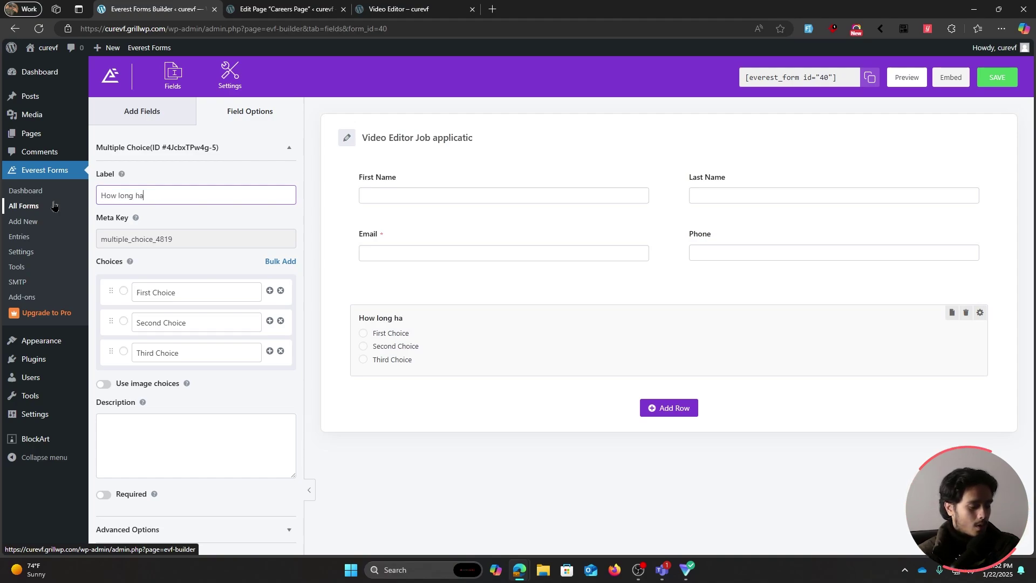
type("ve you been editiing")
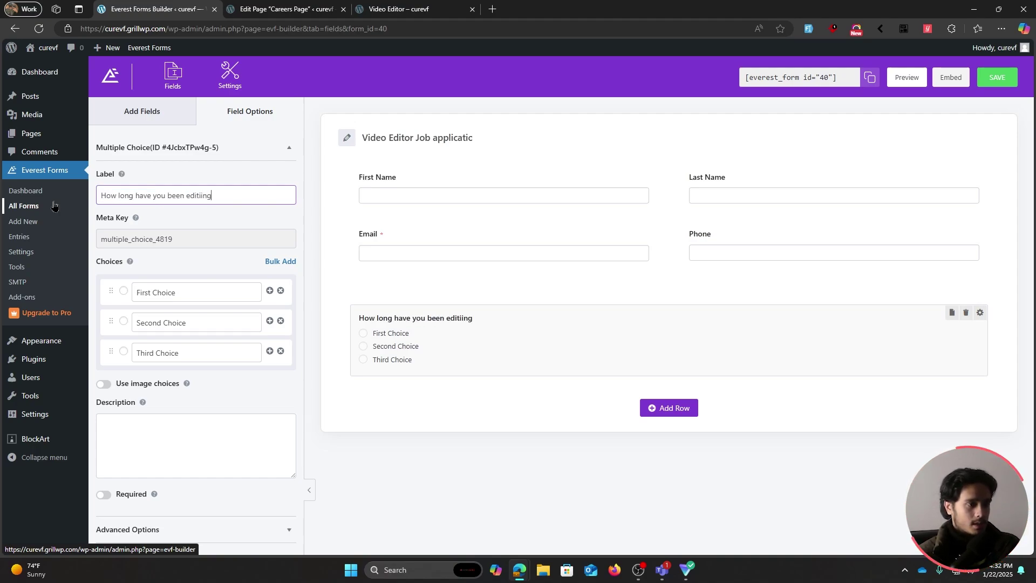
key("ctrl+BackSpace")
type("editing ")
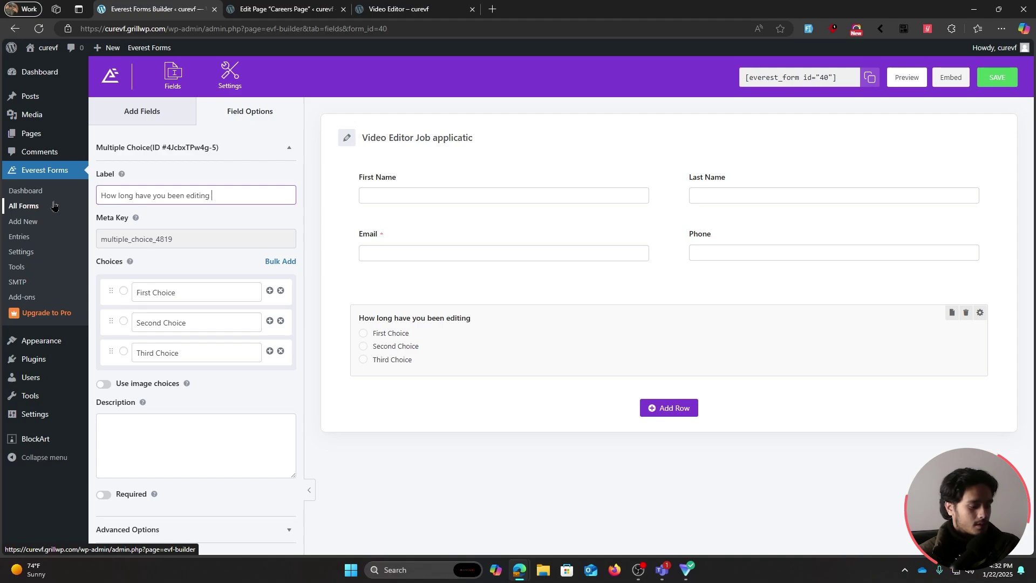
type("videos for?")
Step: Set the question's choices to "Less than 6 months", "1-2 years" and "2+ years", and make the question required
triple_click(137, 293)
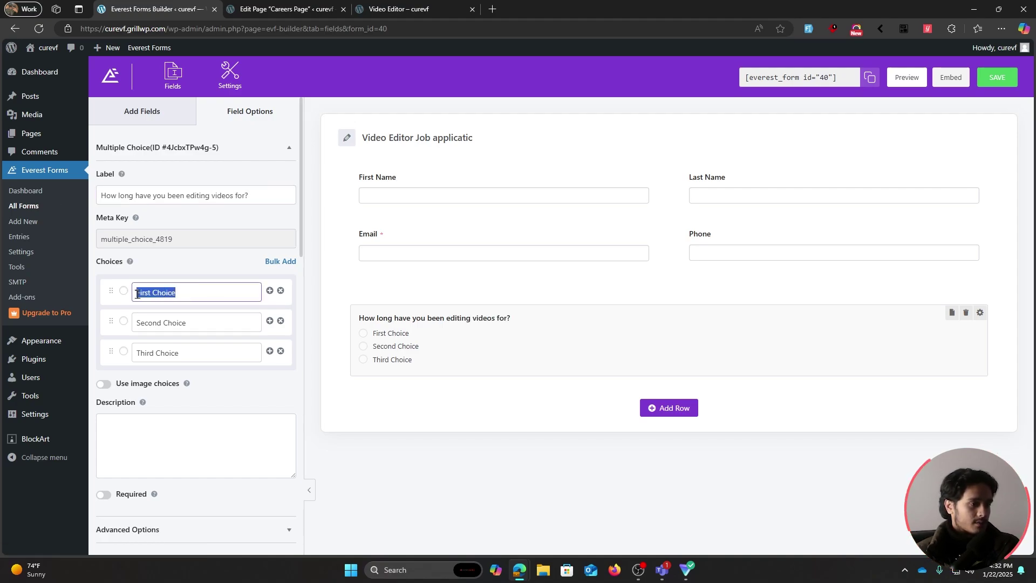
type("Less")
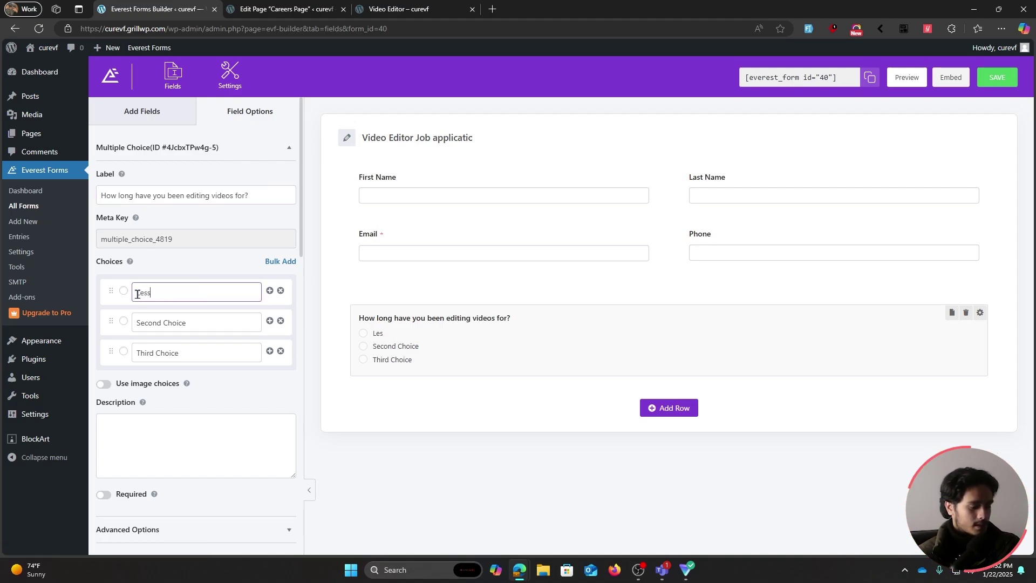
type(" than 6 months")
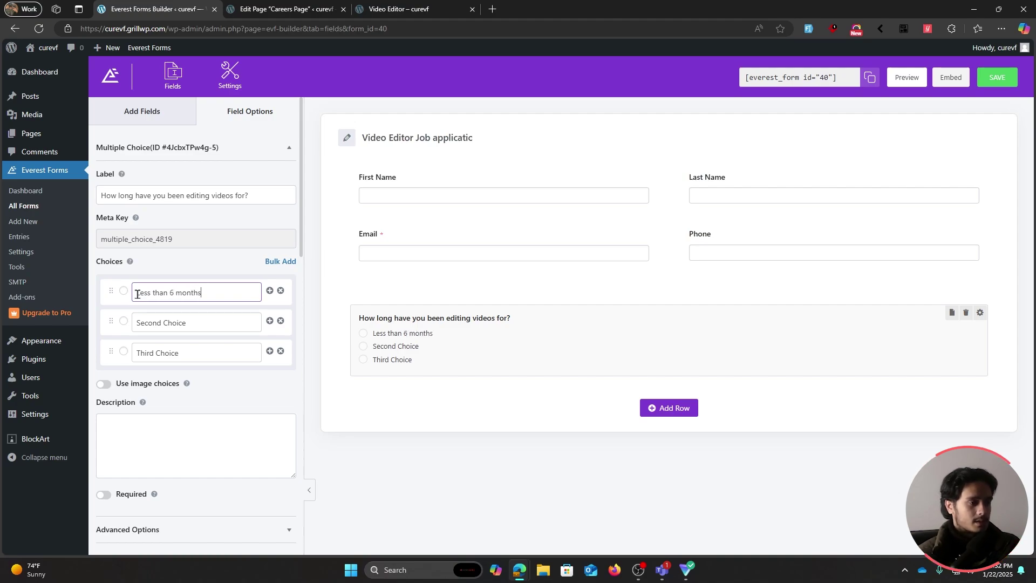
key("Tab")
mouse_move(74, 339)
type("1-2 years")
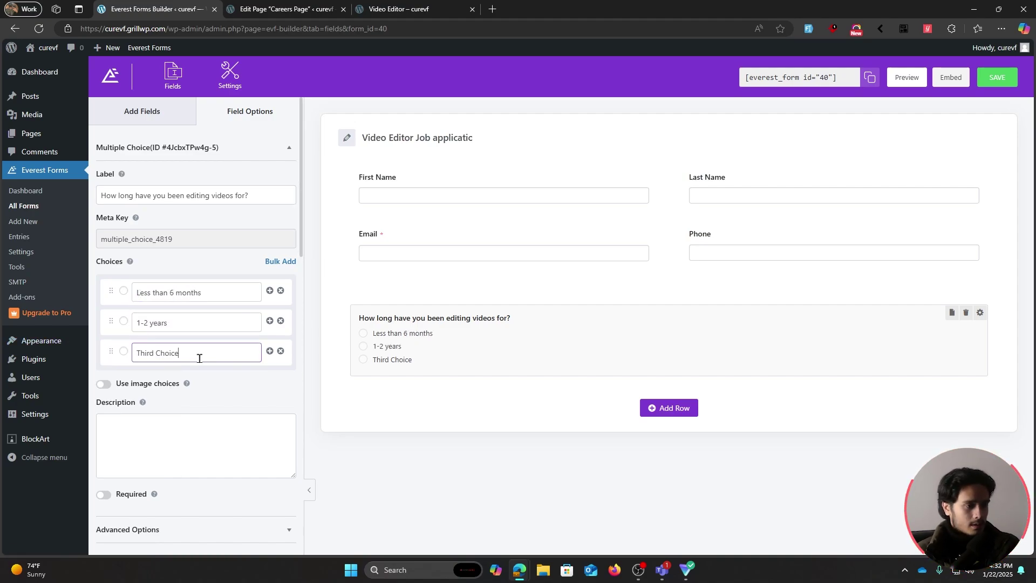
key("Tab")
mouse_move(81, 358)
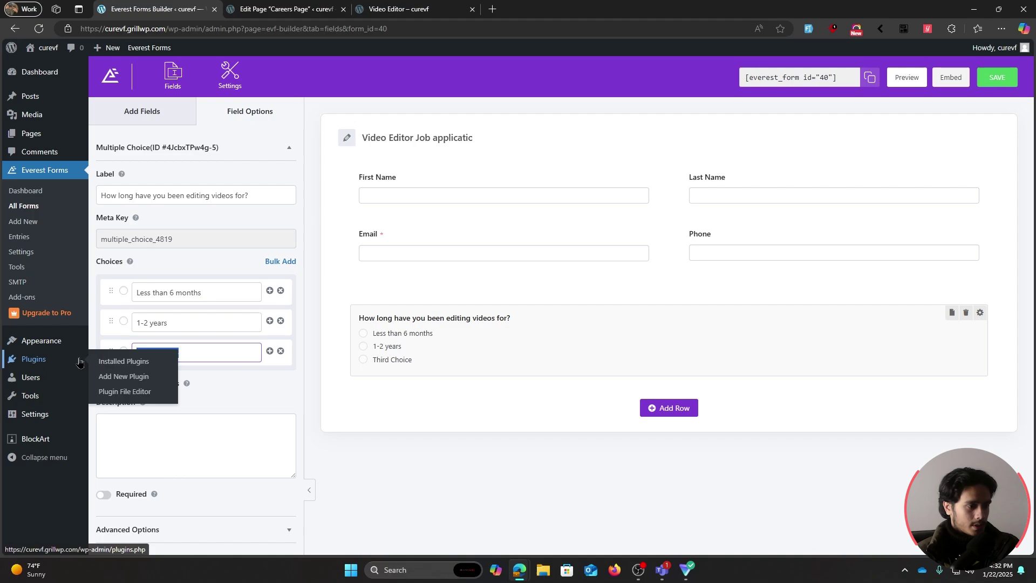
type("2+")
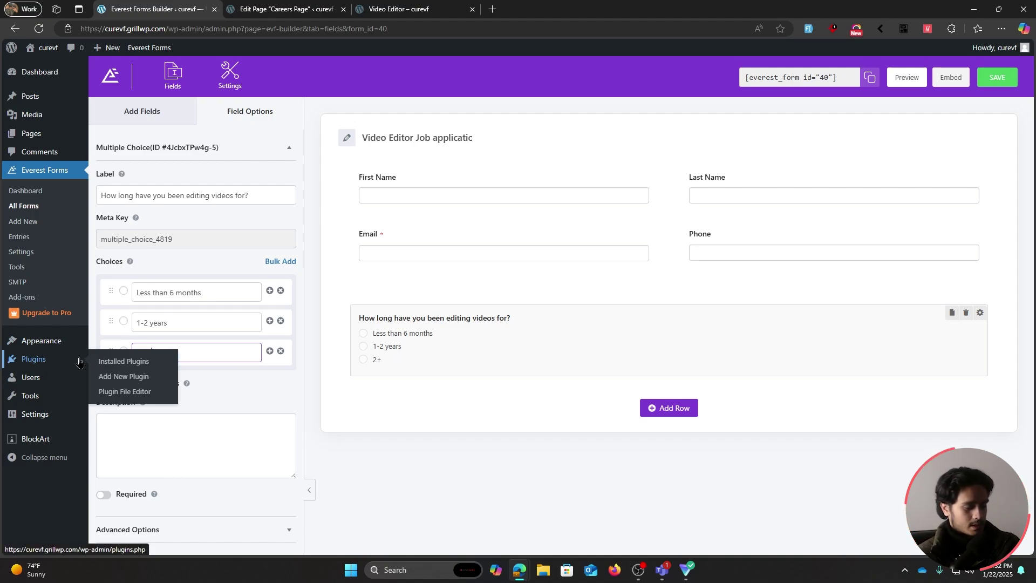
type(" years")
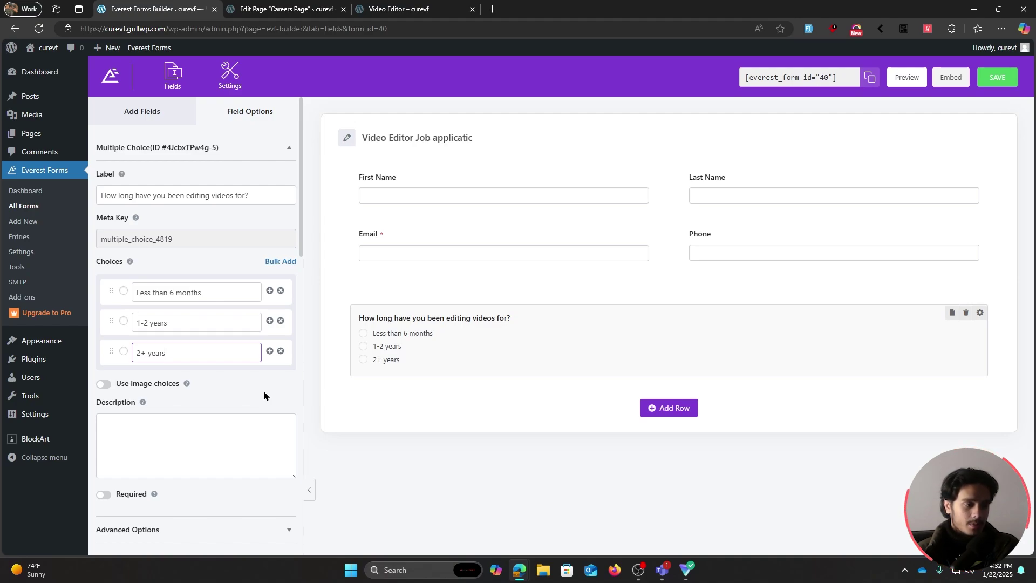
left_click(104, 494)
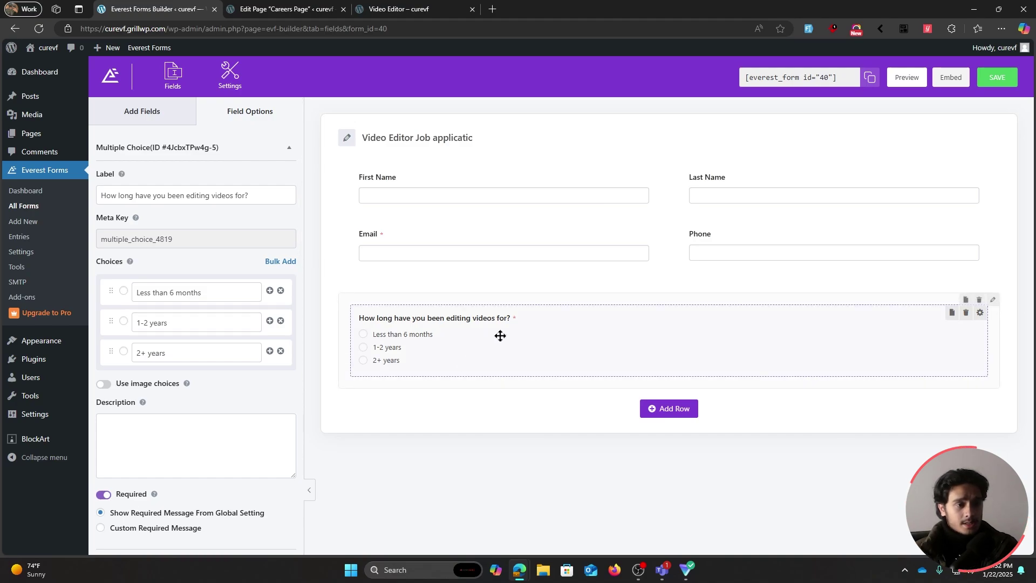
Step: Make the First Name, Last Name and Phone fields required, keeping the Smart format for Phone
left_click(477, 183)
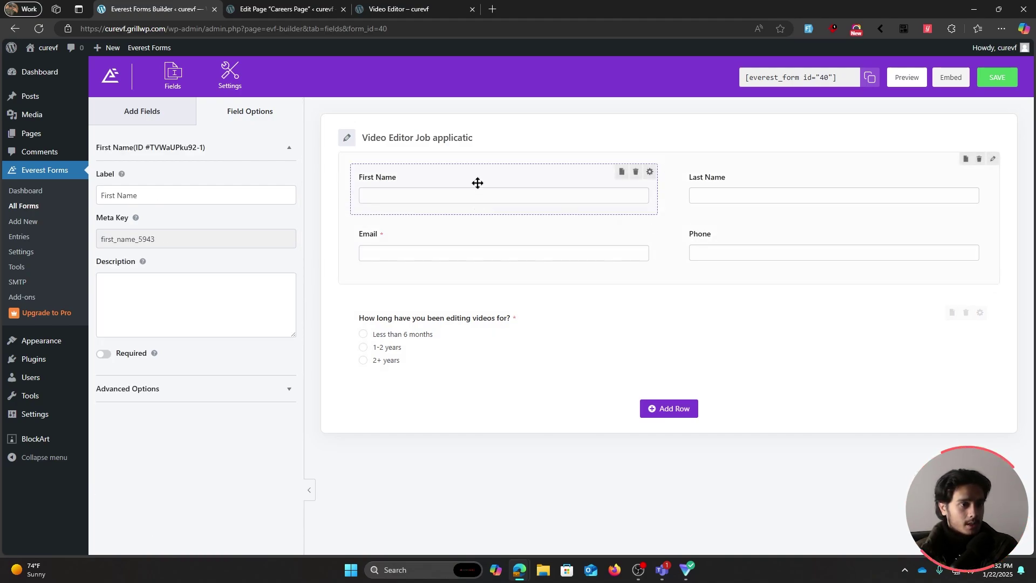
left_click(104, 354)
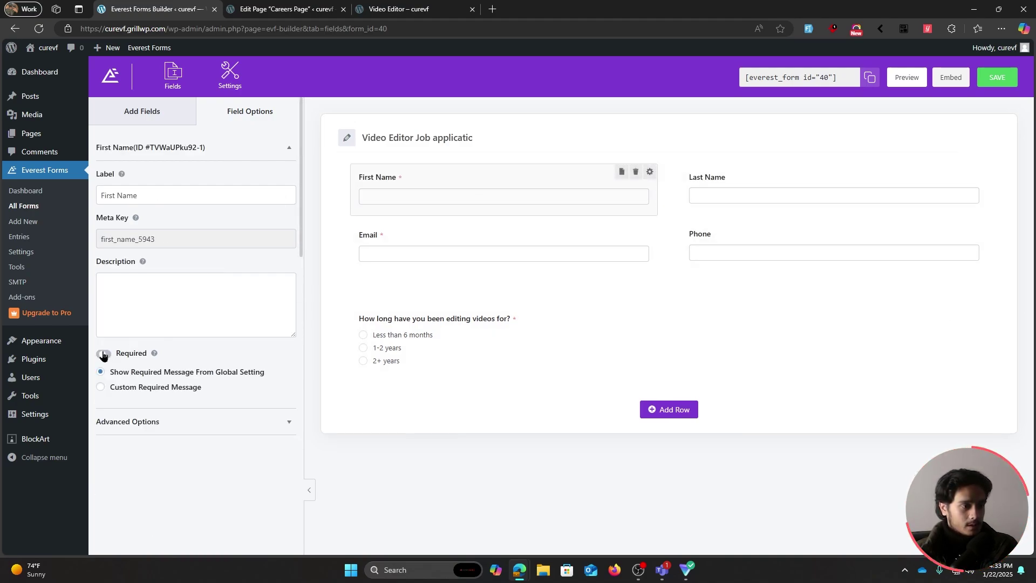
left_click(696, 195)
left_click(104, 354)
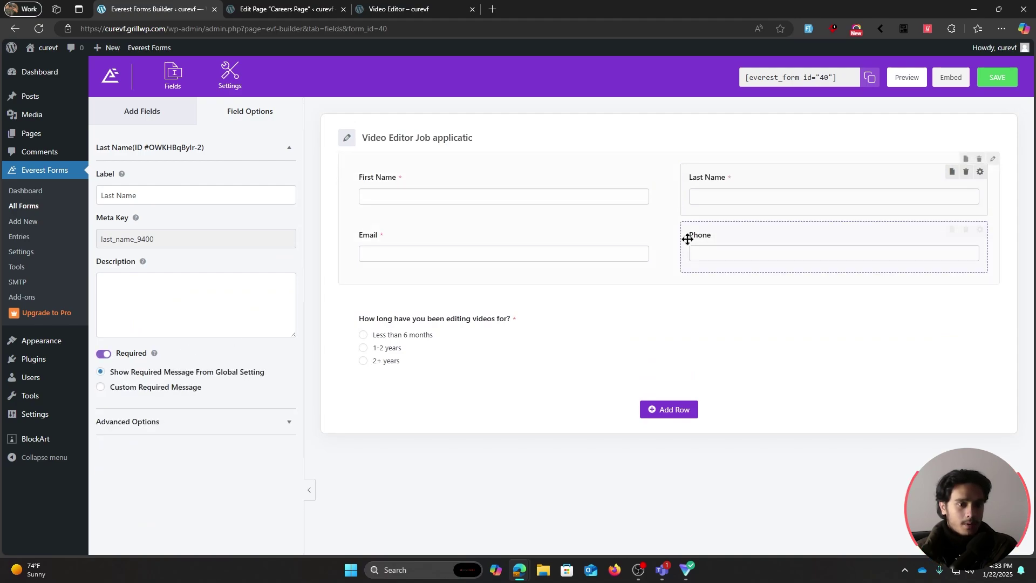
left_click(704, 236)
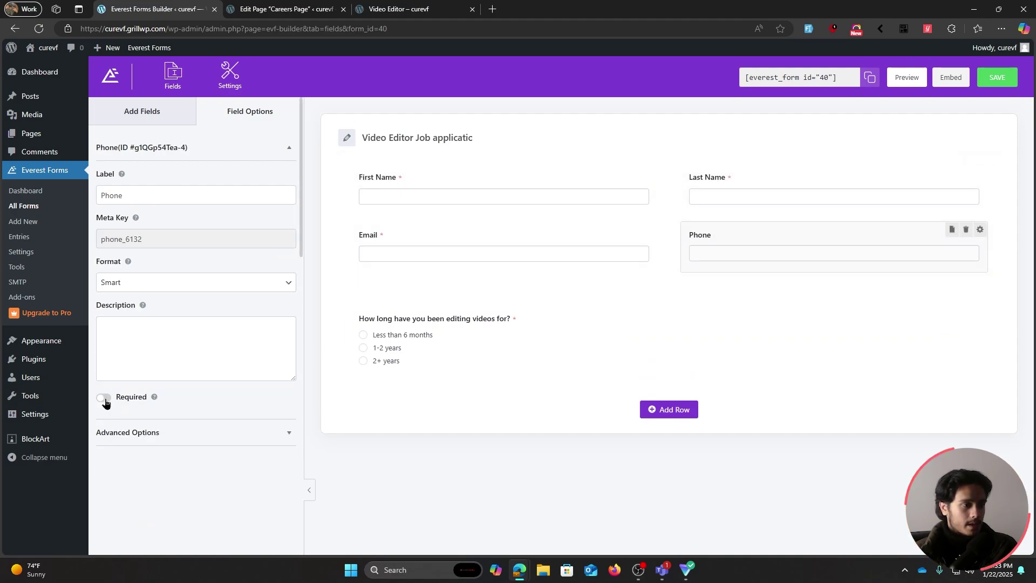
left_click(104, 399)
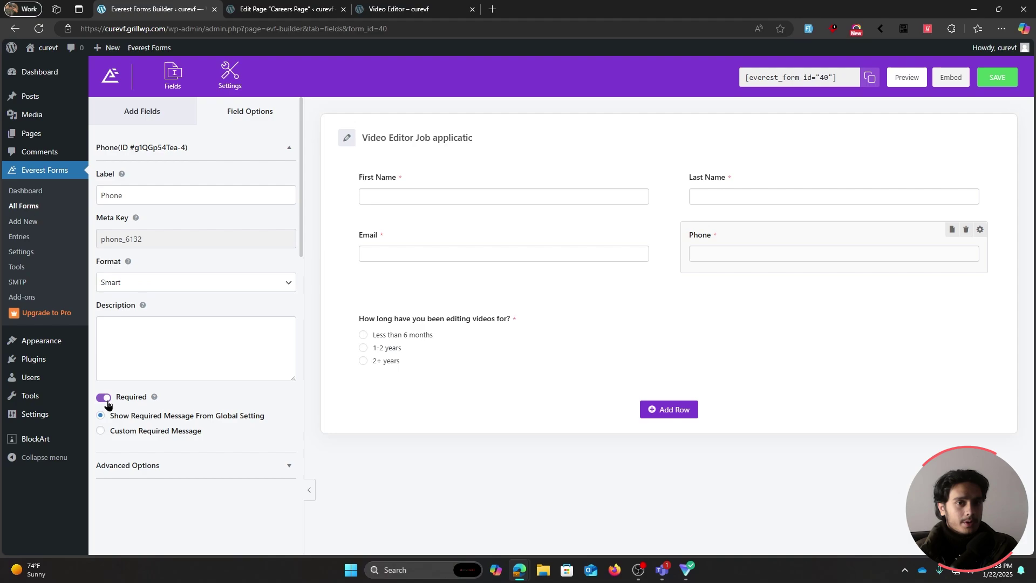
left_click(132, 286)
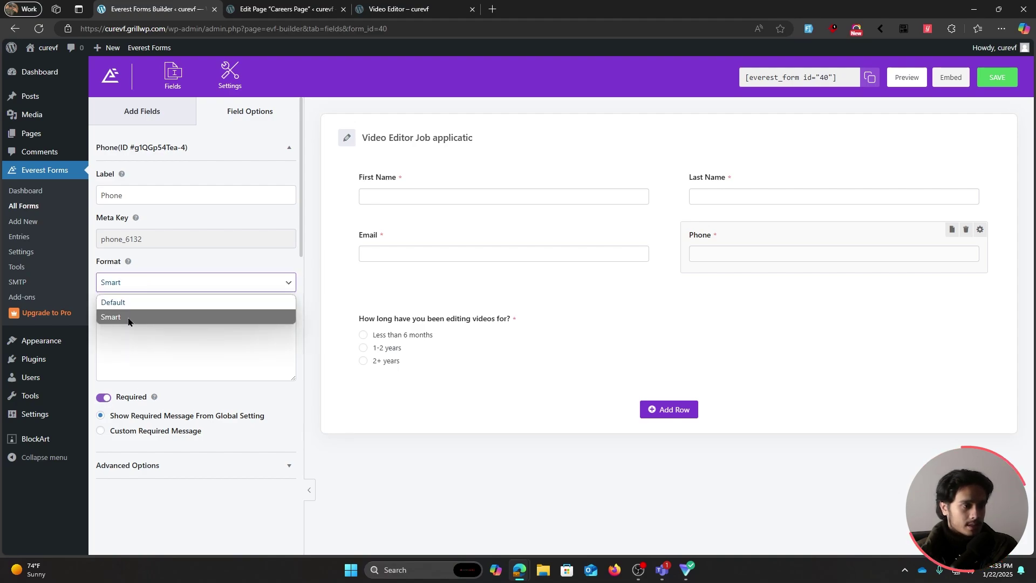
left_click(147, 319)
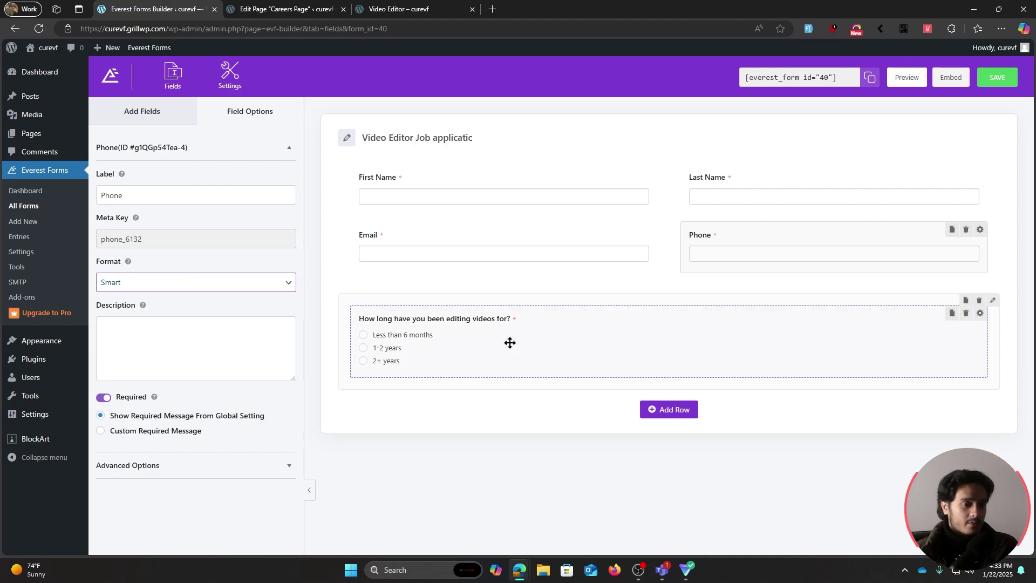
Step: Add a Paragraph Text field directly below the video editing experience question
left_click(142, 111)
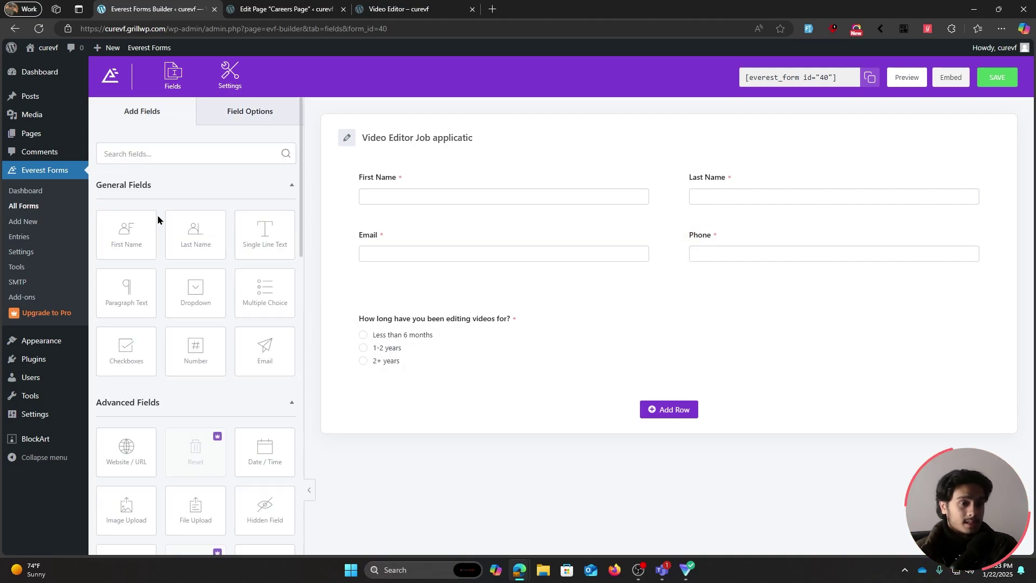
scroll(158, 219, "down", 1)
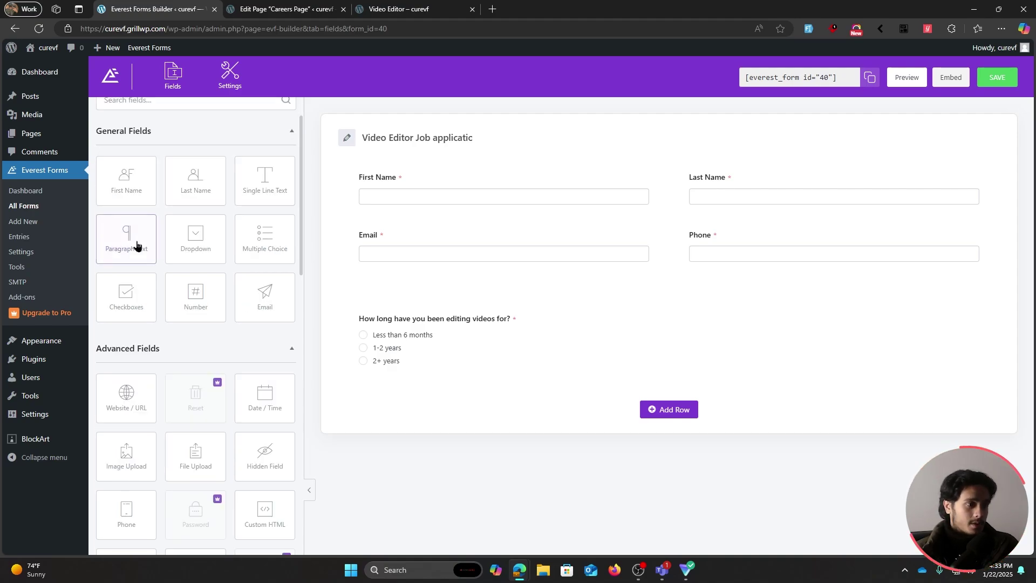
left_click_drag(137, 241, 516, 409)
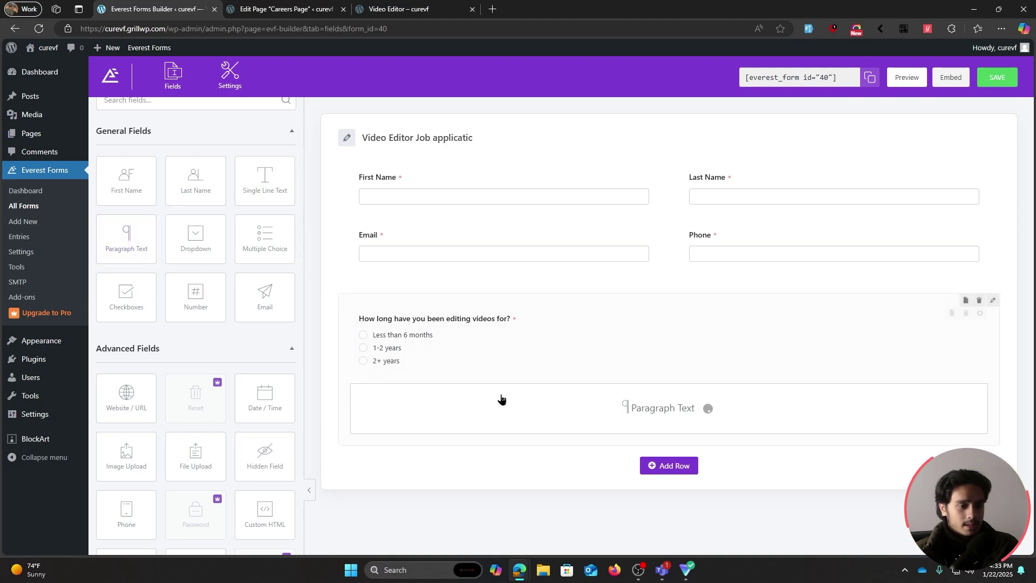
Step: Label the paragraph field "In what ways do you think you can help us grow?" and make it required
triple_click(203, 141)
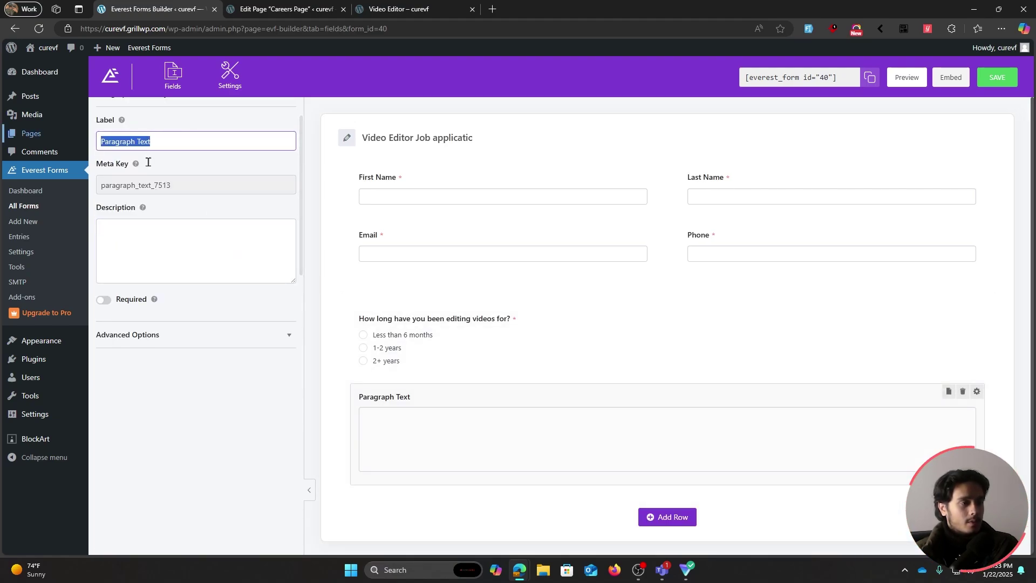
scroll(148, 162, "up", 1)
type("In what ways")
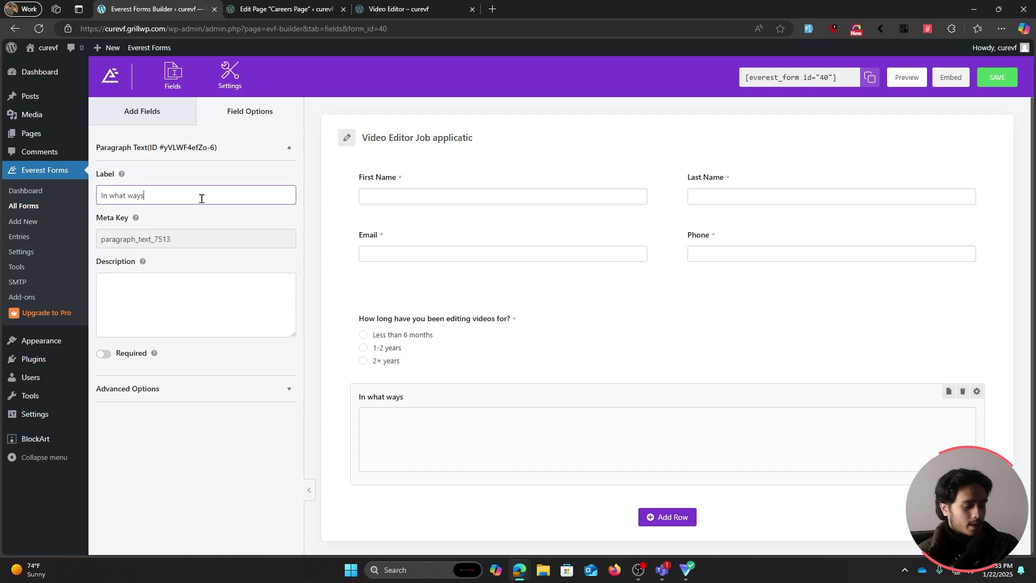
type(" fo you think you")
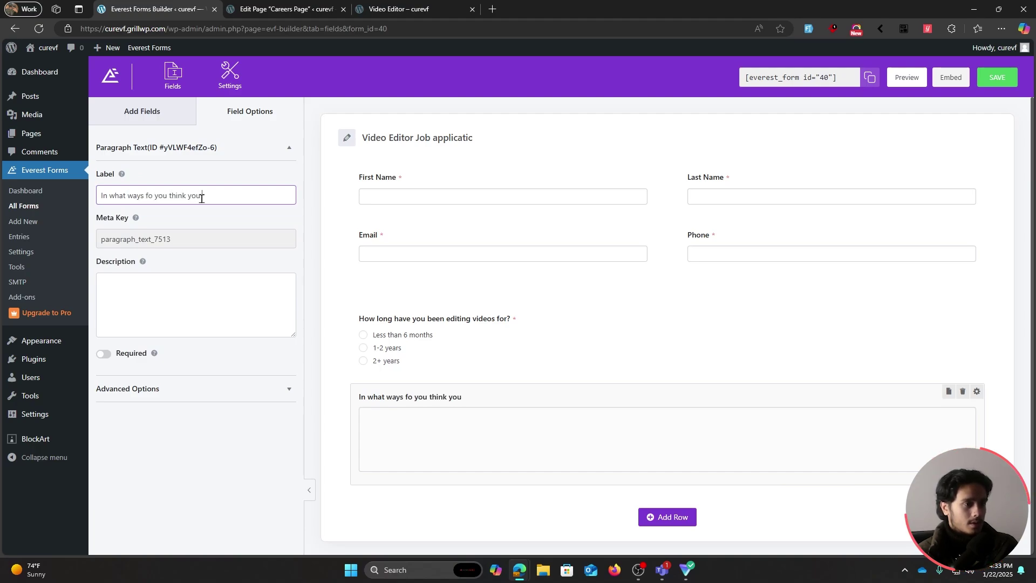
type(" can help us g")
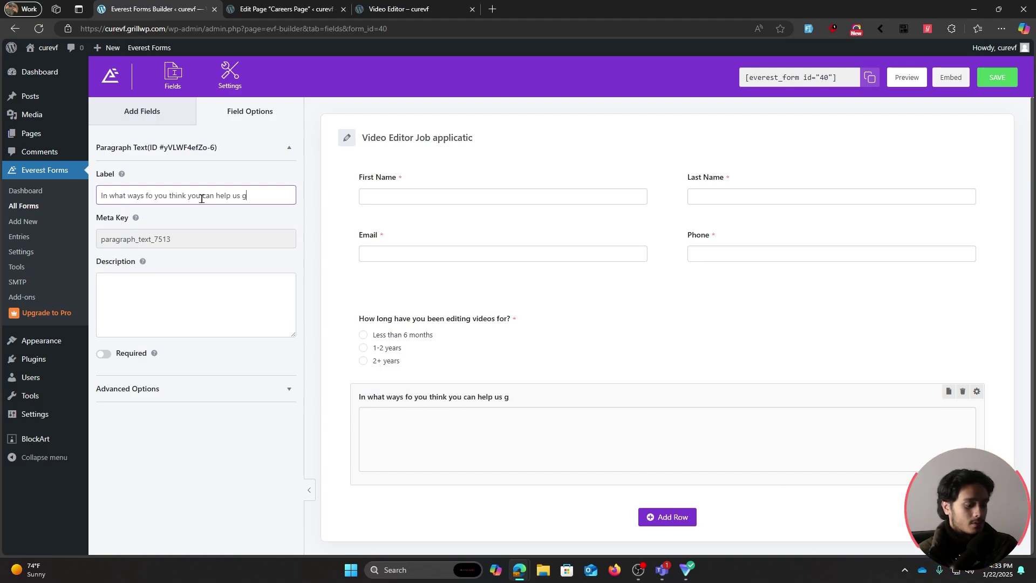
type("row?")
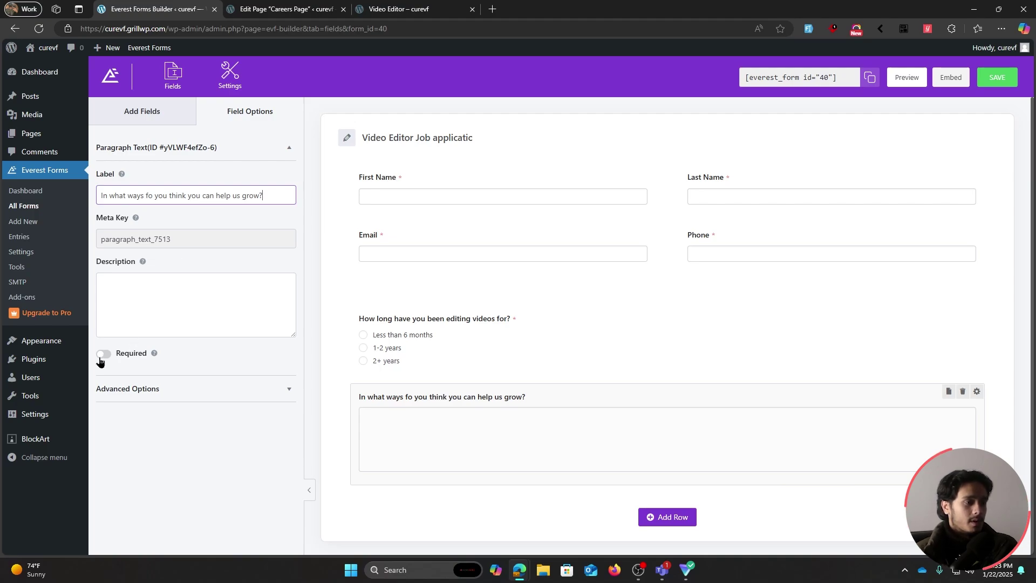
left_click(102, 355)
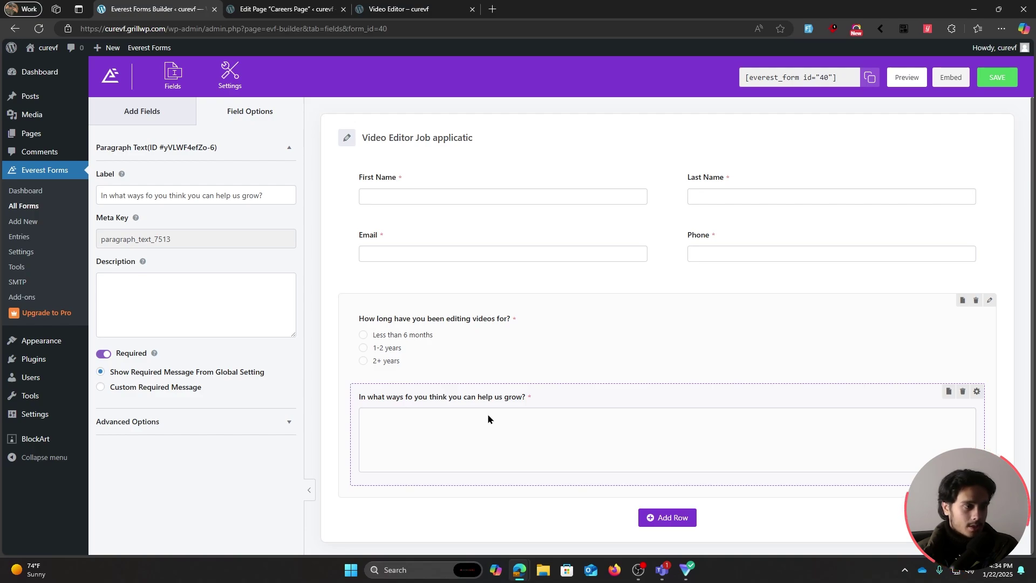
left_click(148, 195)
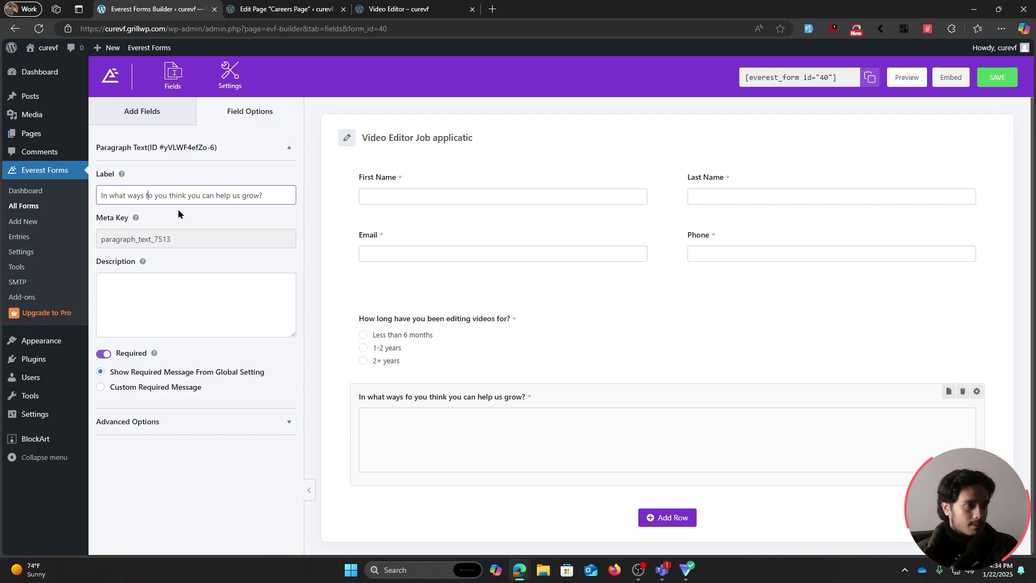
key("BackSpace")
type("d")
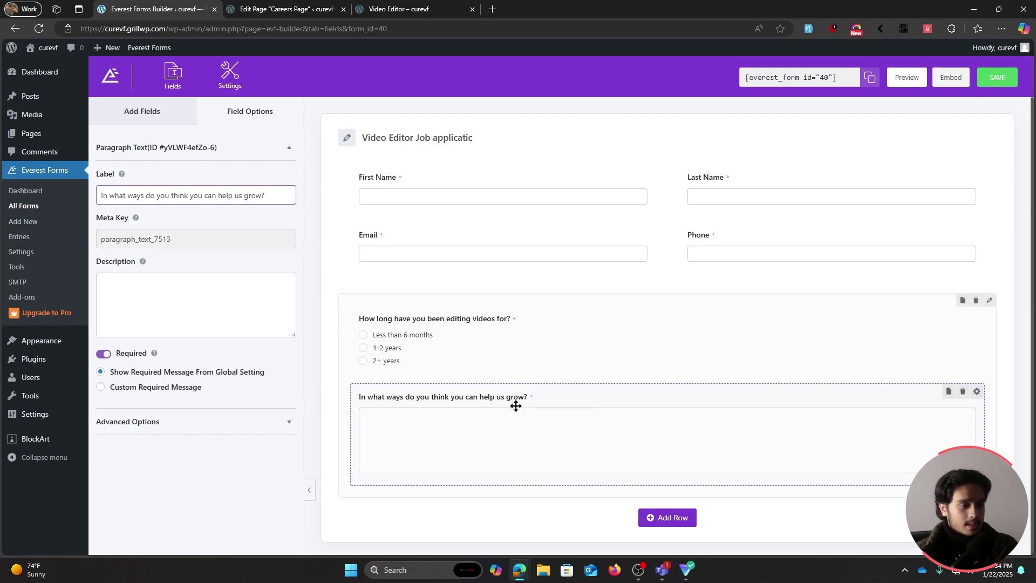
left_click(537, 329)
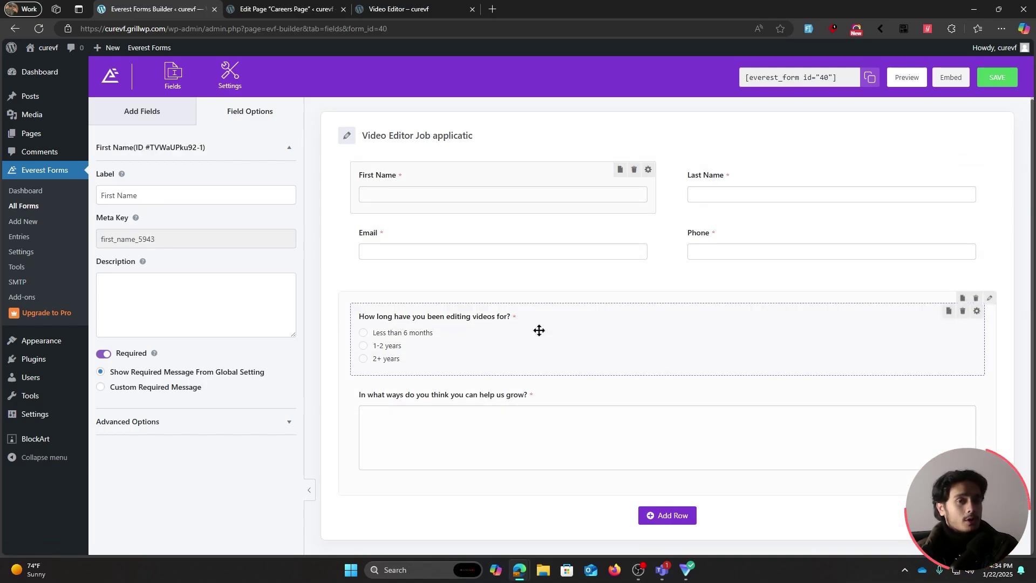
Step: Add a Number field below the paragraph question and open its options
left_click(162, 118)
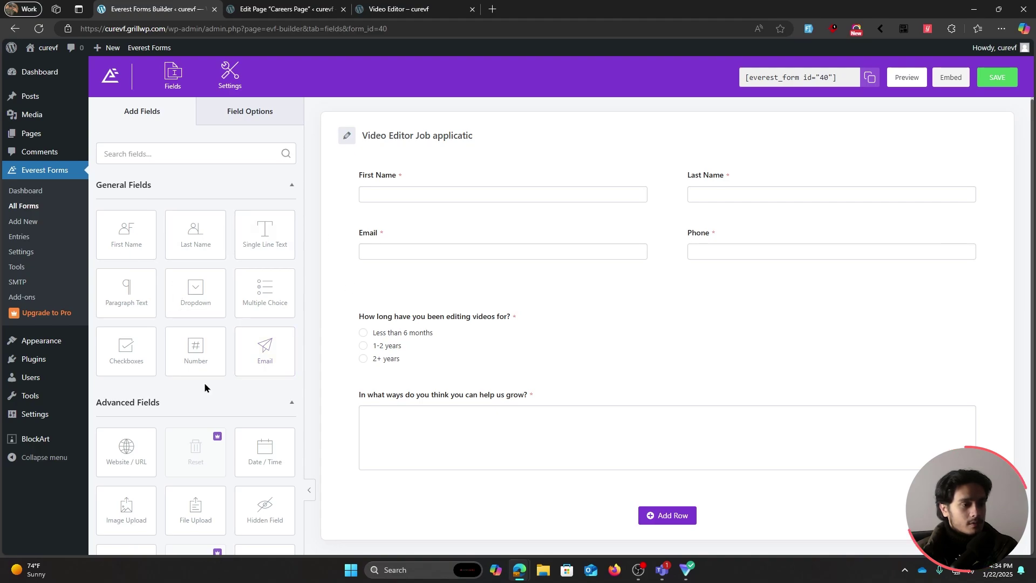
left_click_drag(201, 357, 473, 502)
scroll(496, 363, "down", 1)
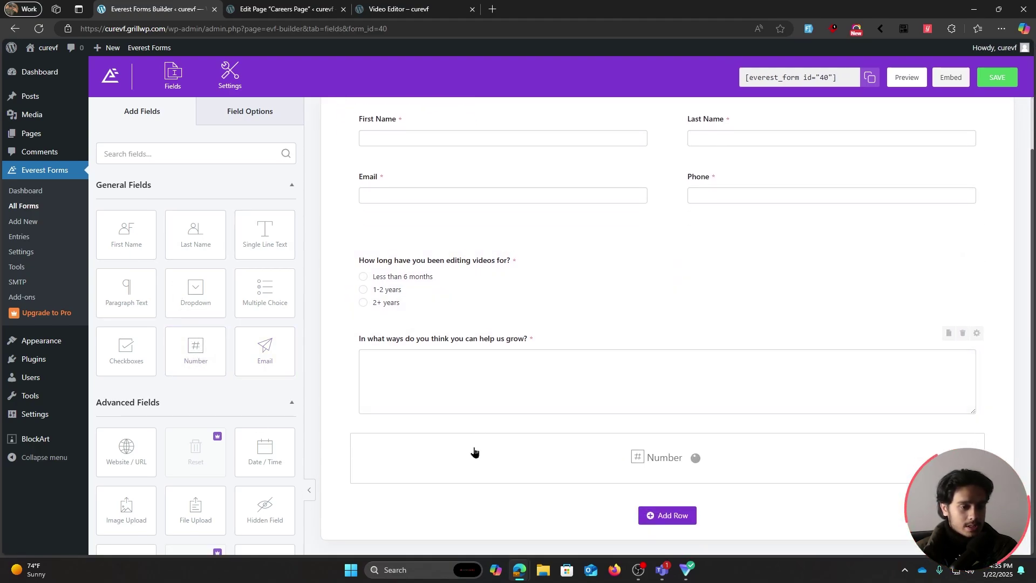
left_click(504, 451)
Step: Label the number field "Expected Salary (In USD)" and make it required
double_click(189, 195)
key("BackSpace")
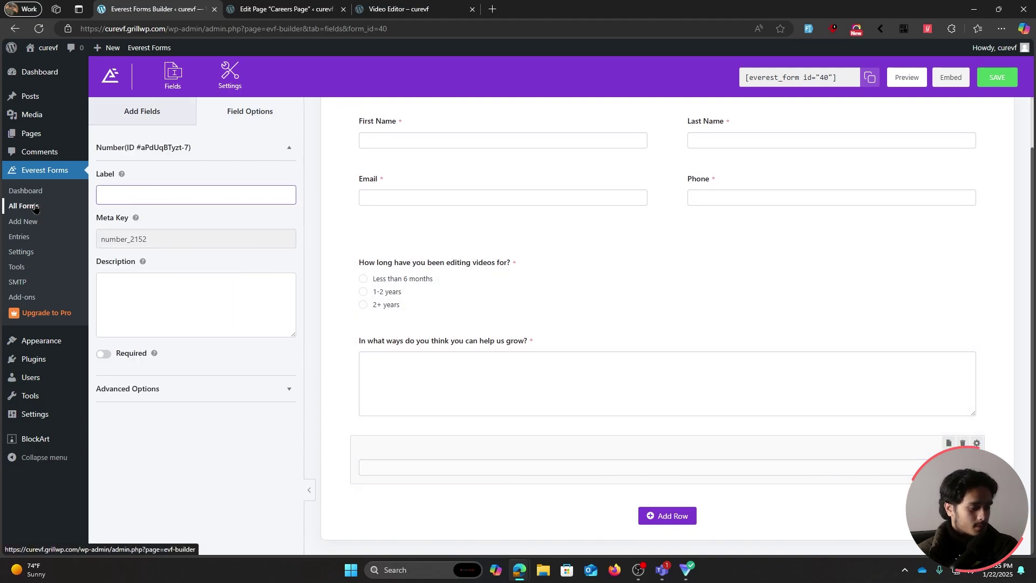
type("Expected Slaary )")
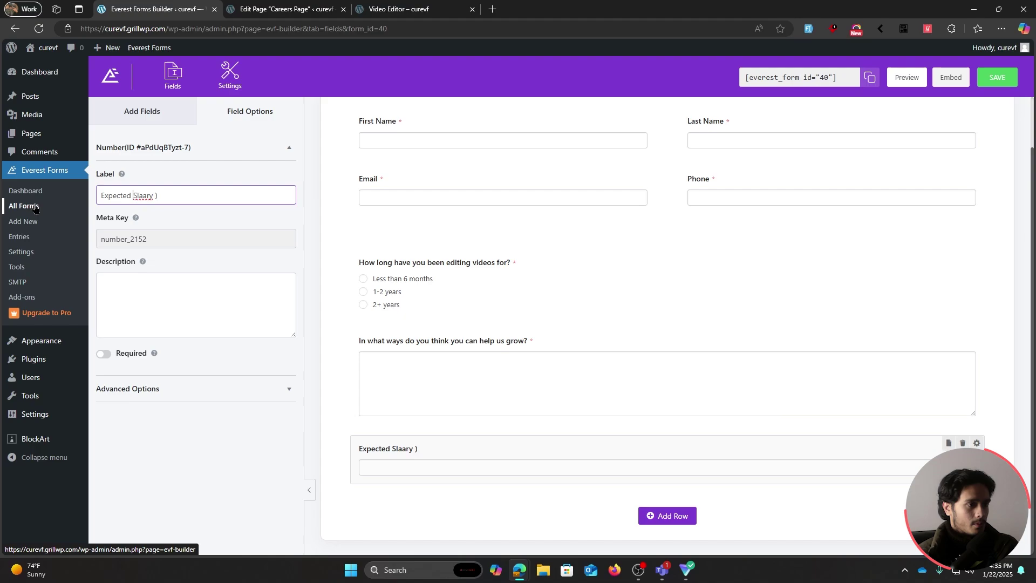
type("a")
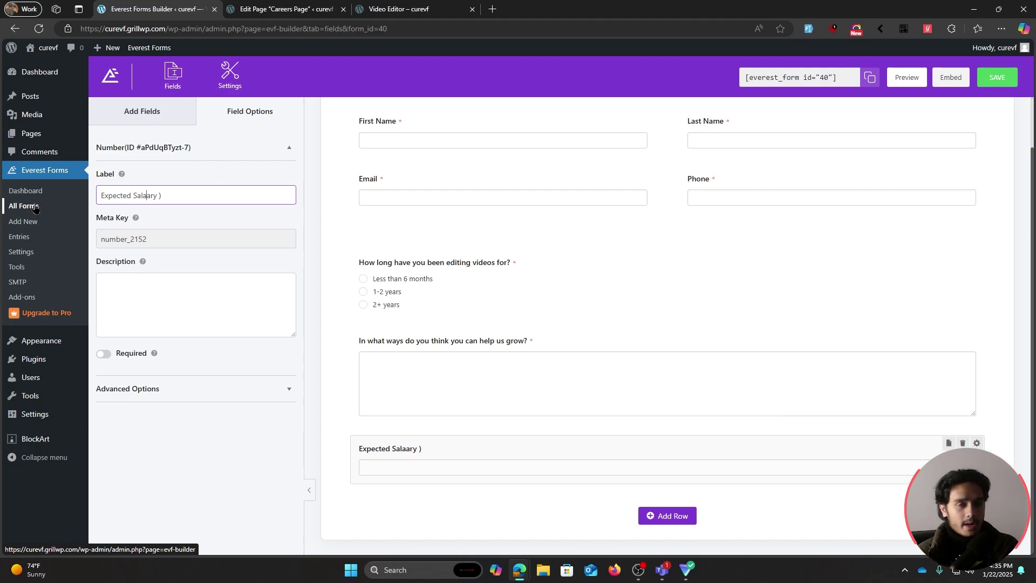
key("Right")
key("Right")
key("Right")
key("BackSpace")
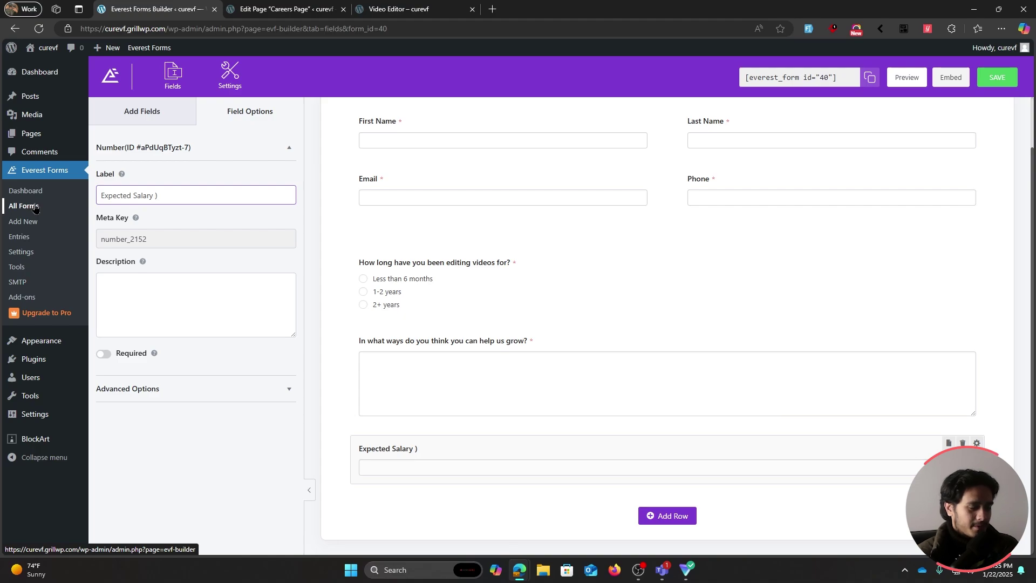
type("(In USD")
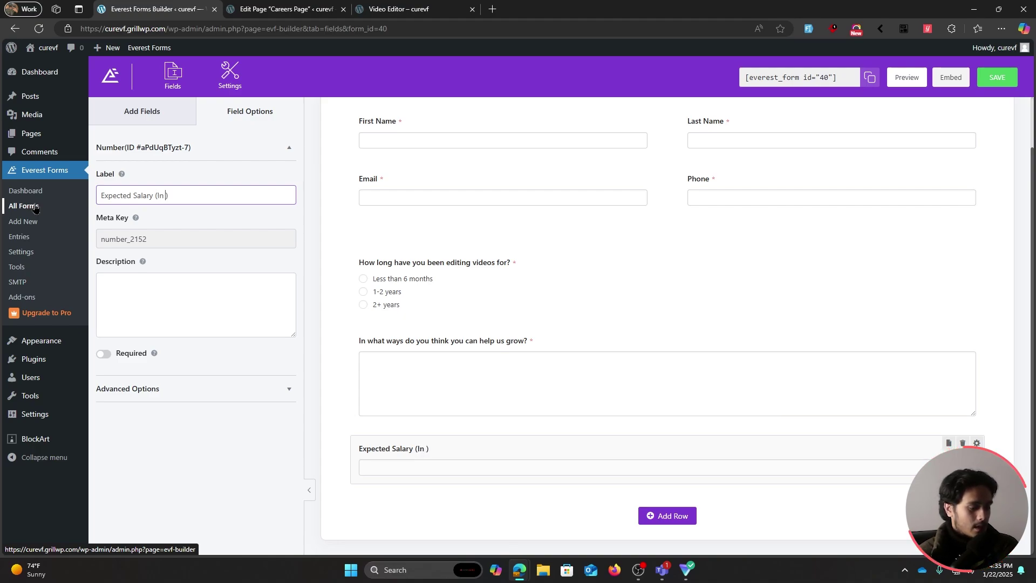
left_click(103, 354)
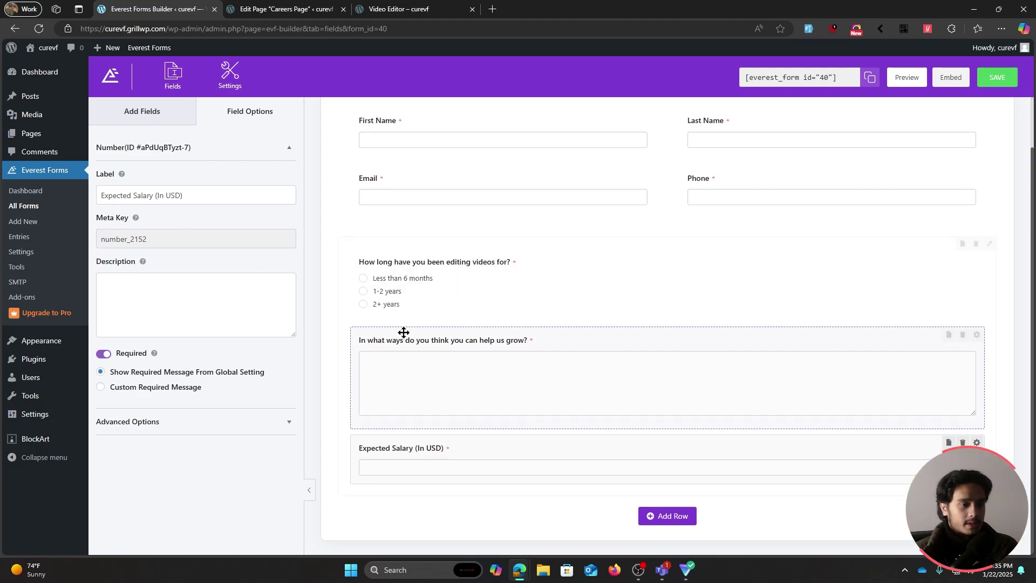
Step: Add a two-column row below the salary field and place a File Upload field in its first column
left_click(335, 294)
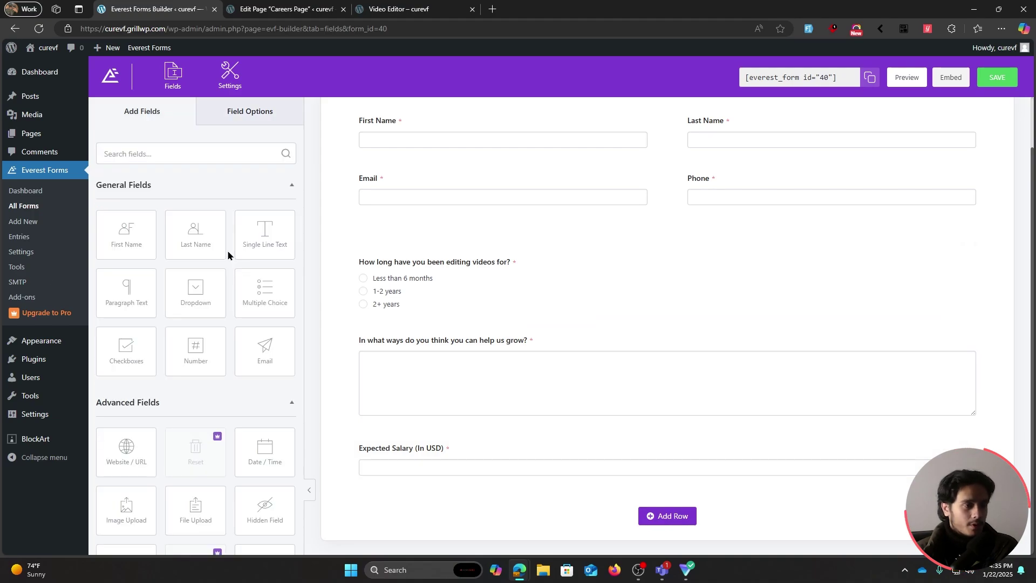
scroll(227, 256, "down", 2)
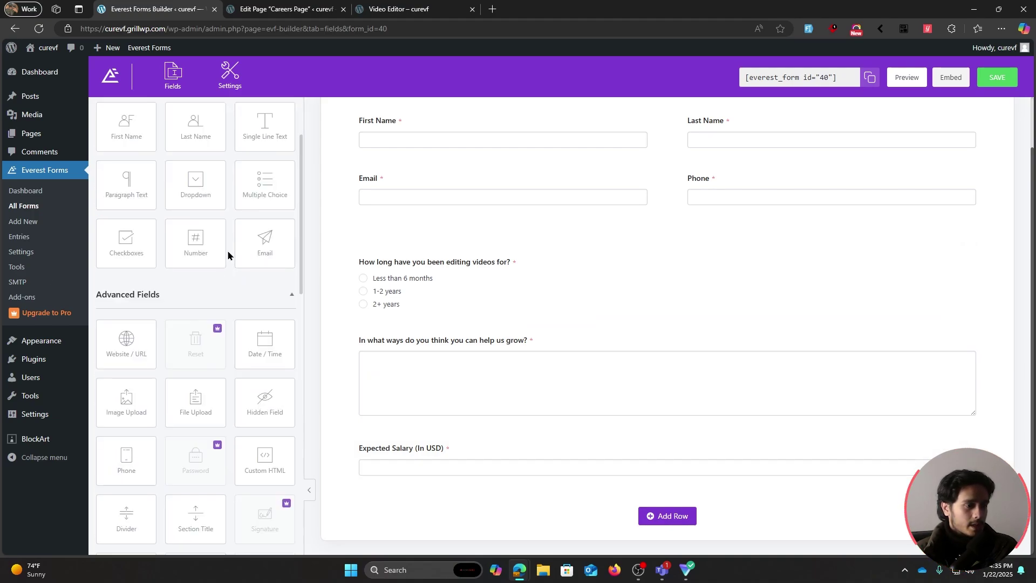
scroll(227, 255, "down", 2)
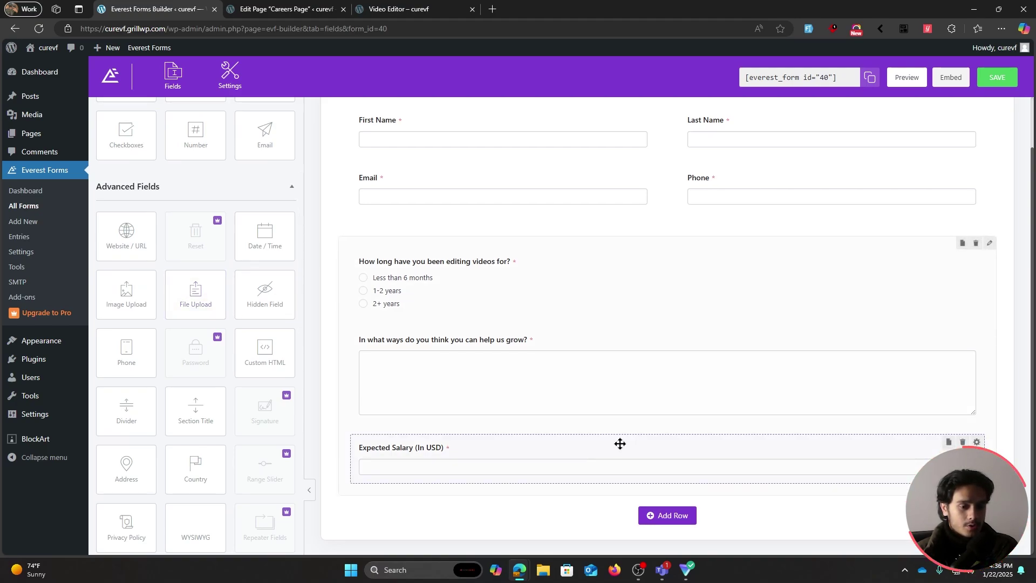
left_click(662, 518)
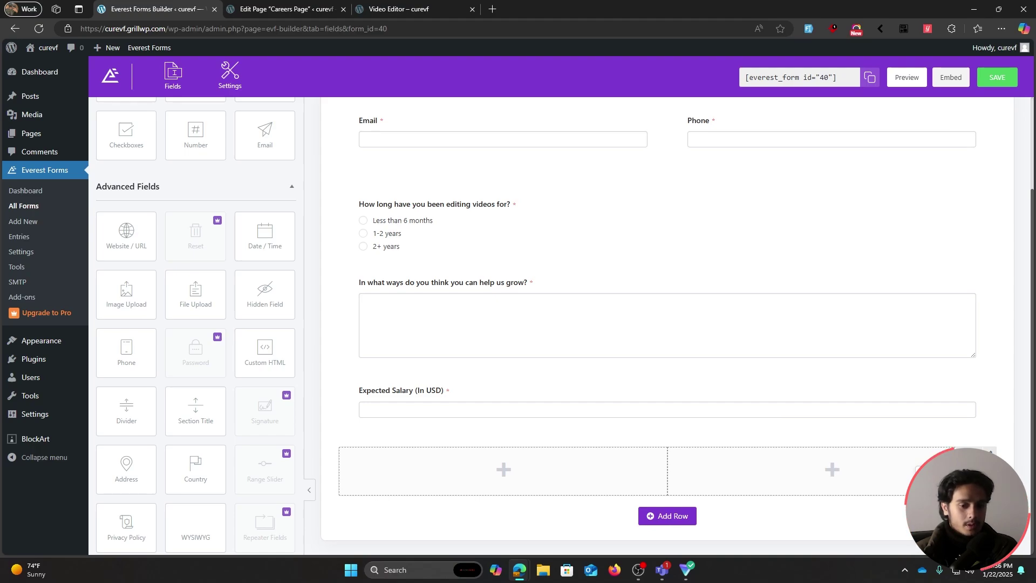
left_click_drag(196, 294, 394, 484)
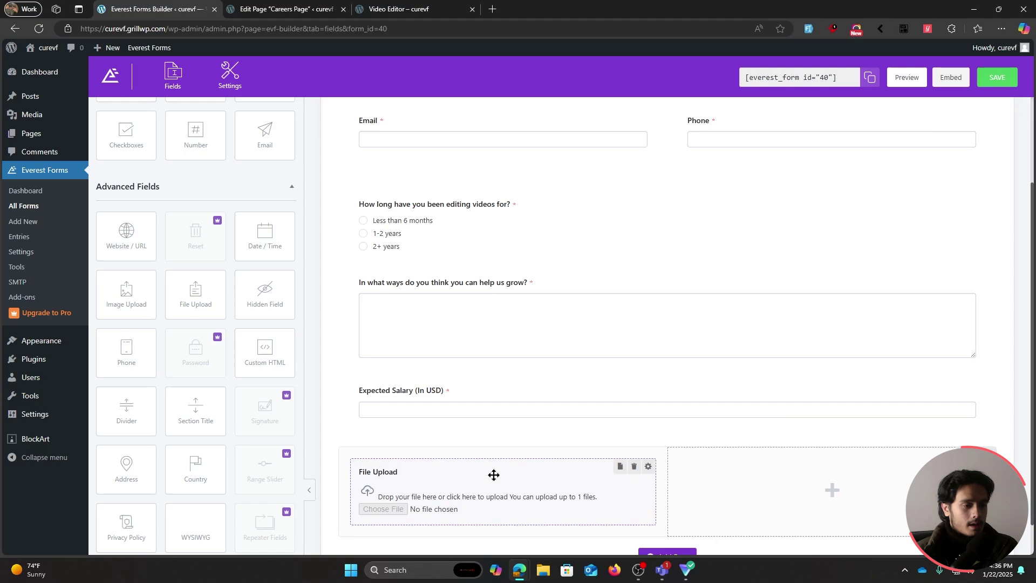
Step: Label the file upload field "Drop us your CV / Cover letter"
left_click(494, 475)
scroll(259, 365, "up", 4)
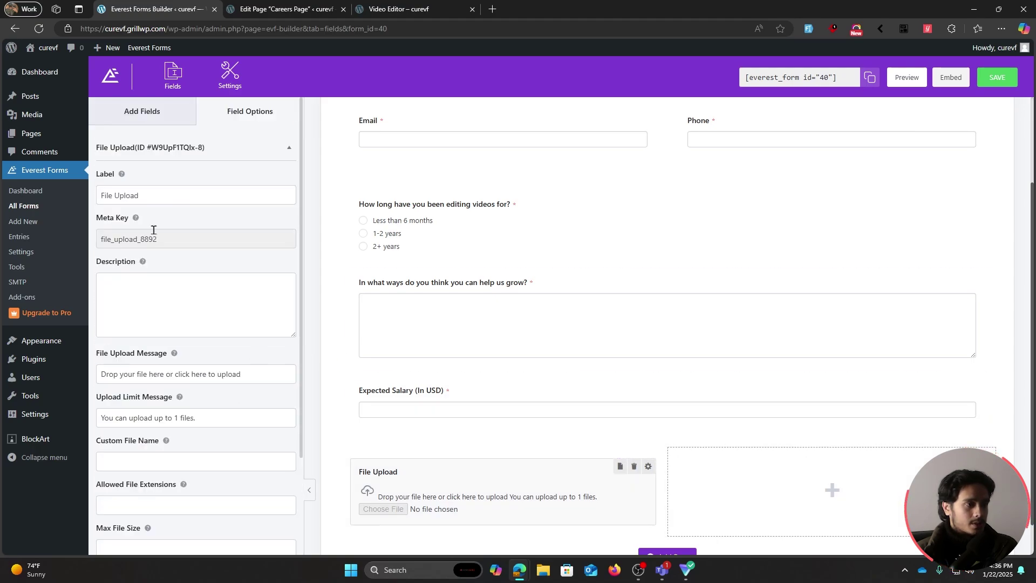
triple_click(174, 194)
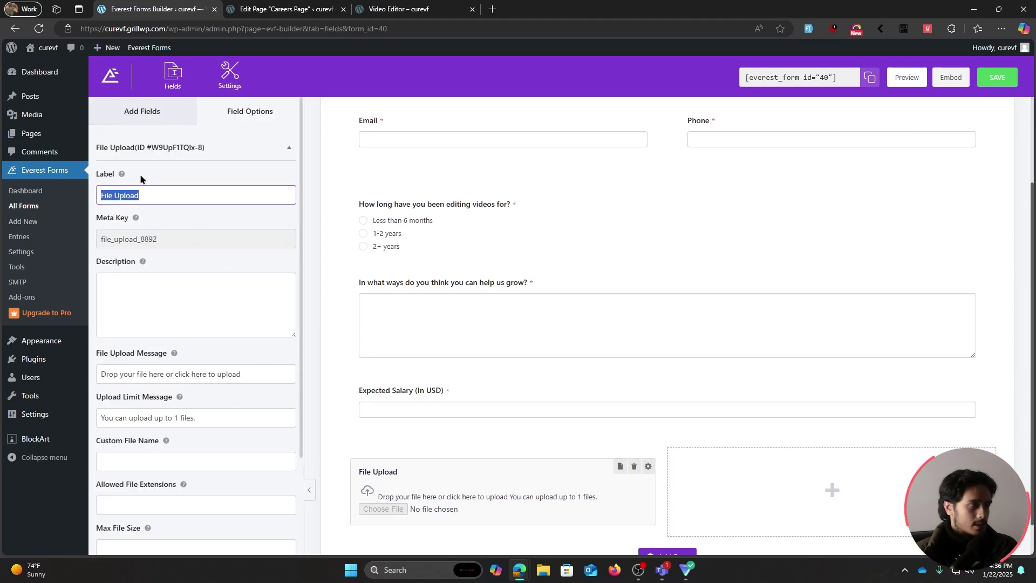
type("Drop us you")
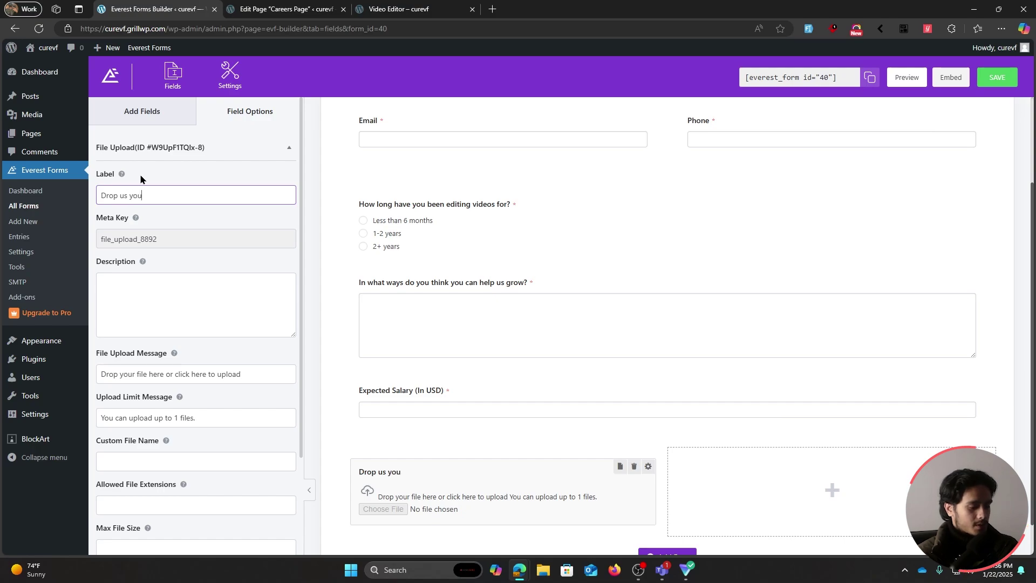
type("r C/V")
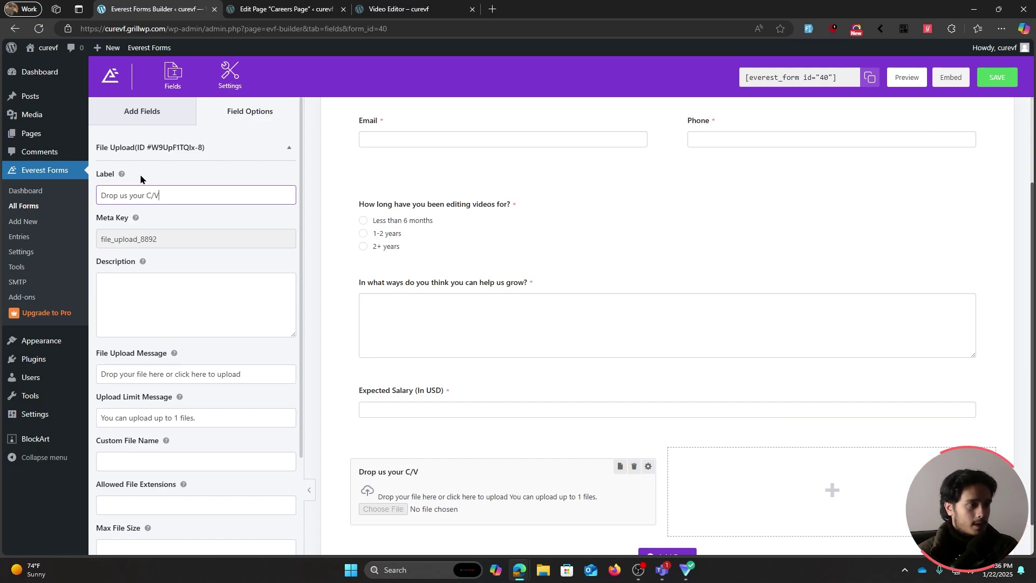
key("BackSpace")
key("BackSpace")
type("V /")
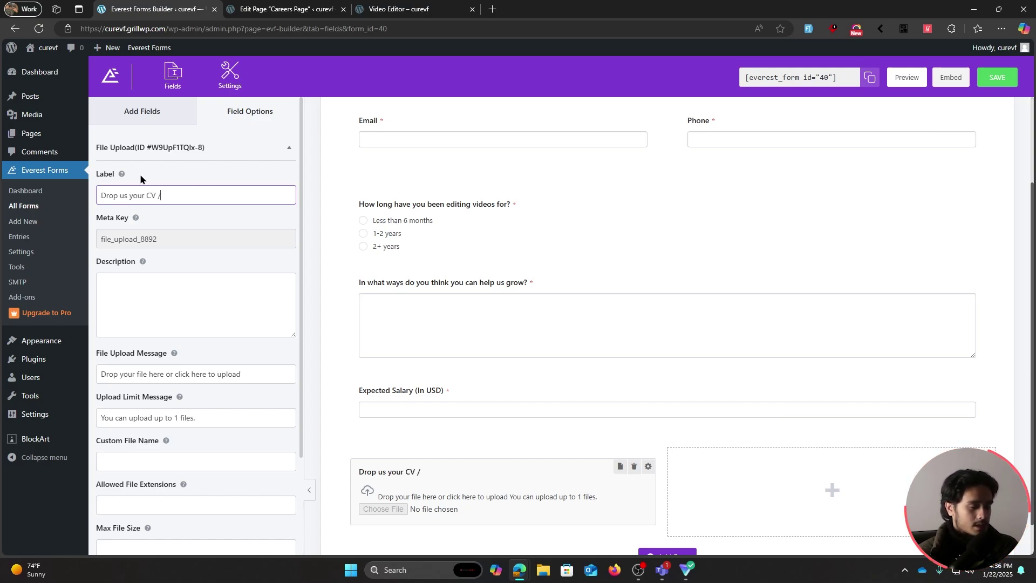
type(" Cover letter")
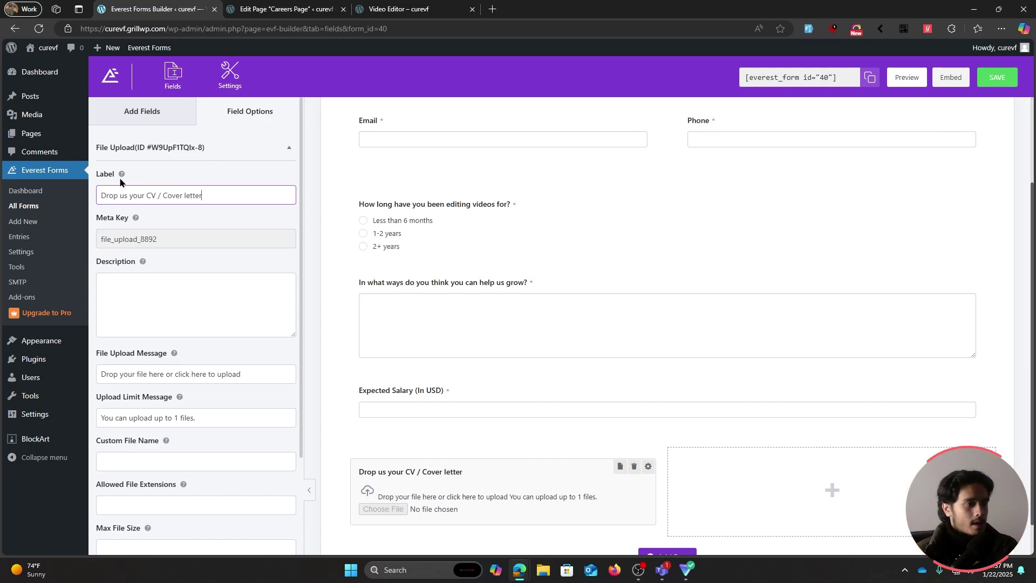
scroll(220, 195, "down", 2)
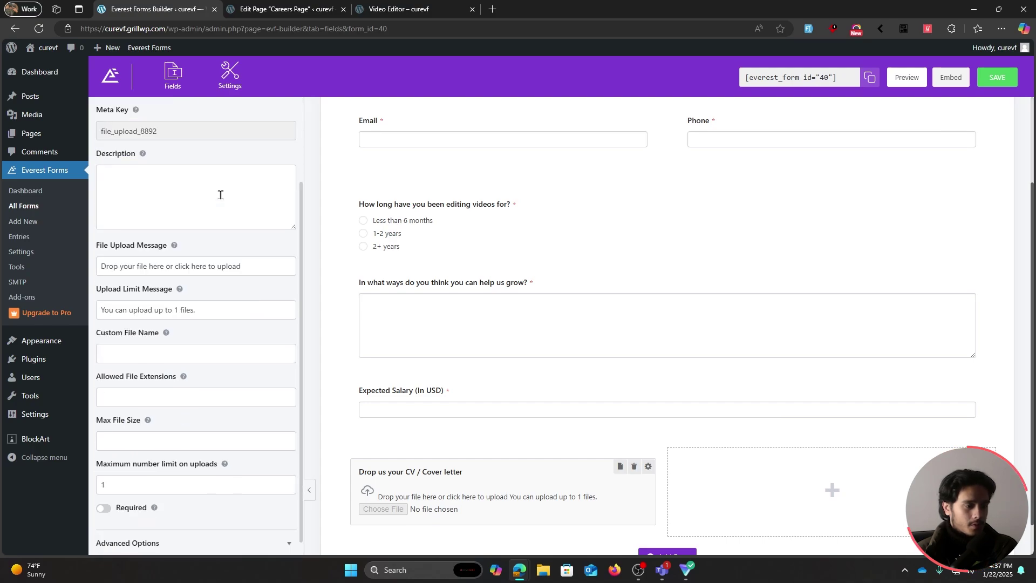
left_click(172, 436)
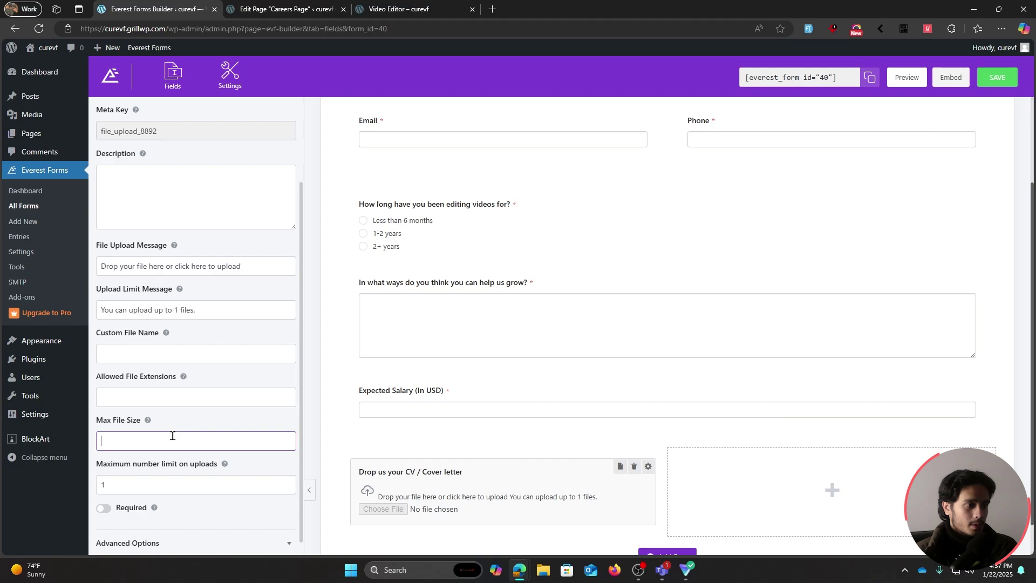
left_click(176, 393)
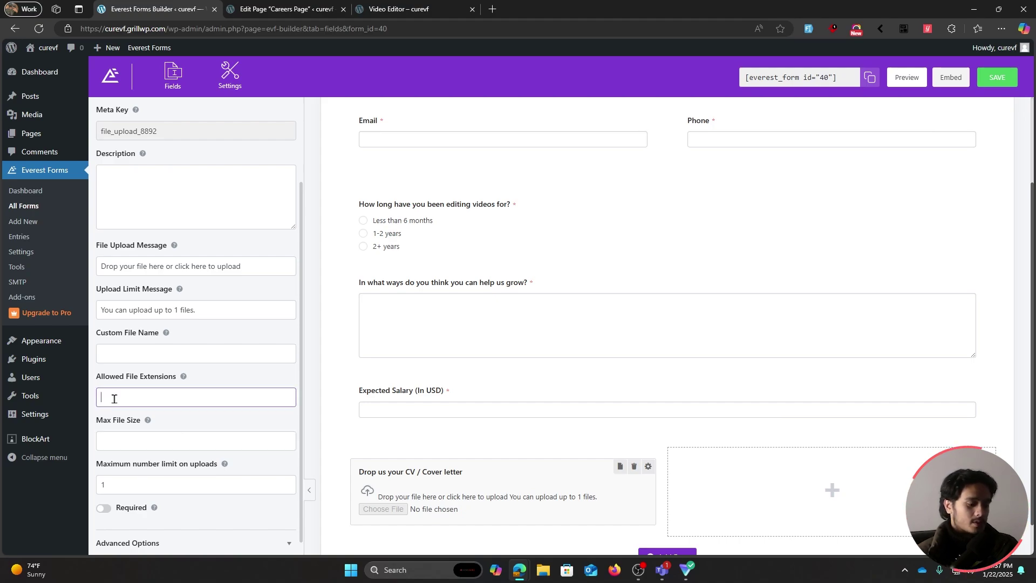
type("pdf")
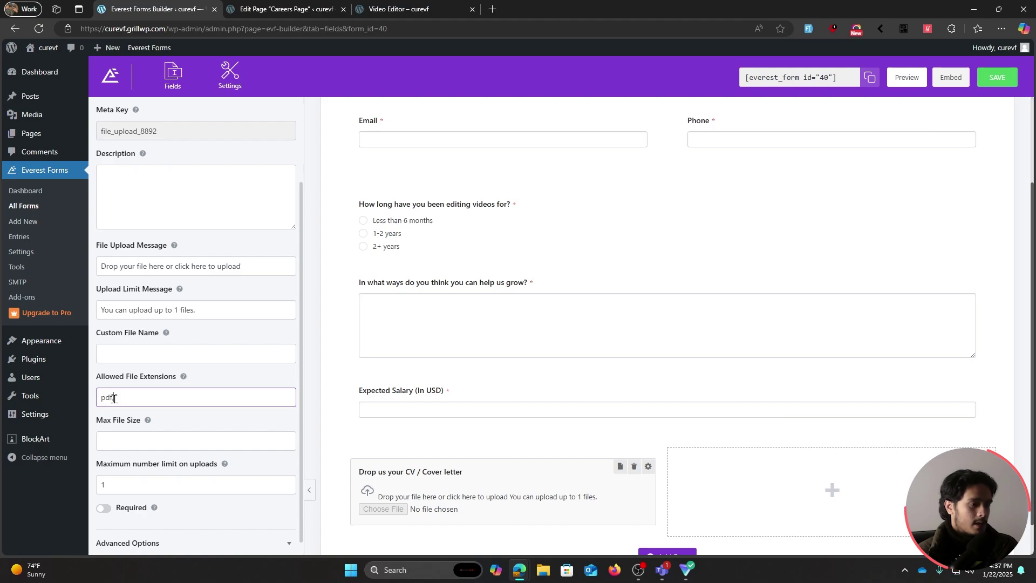
type(",jpg")
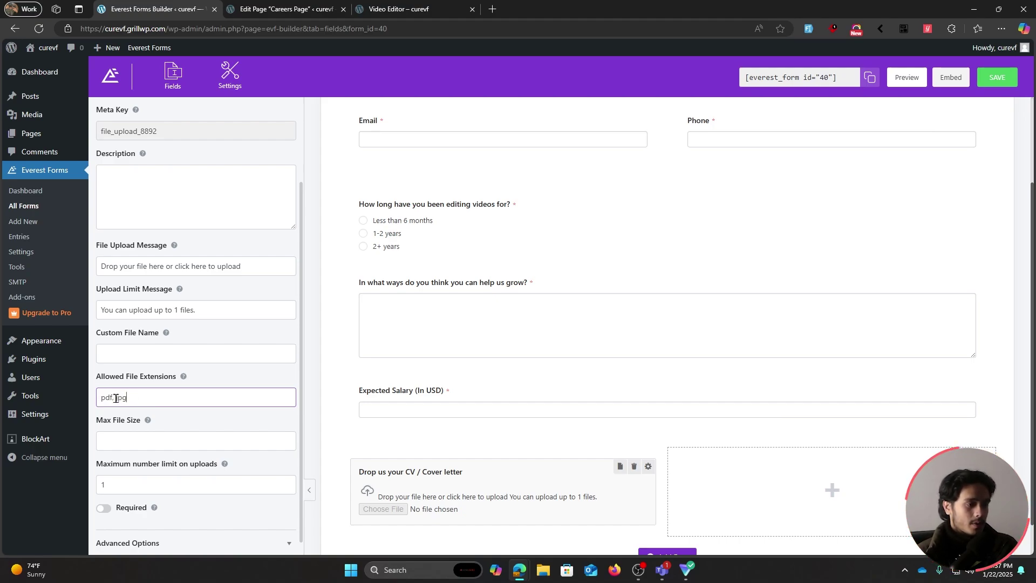
key("ctrl+a")
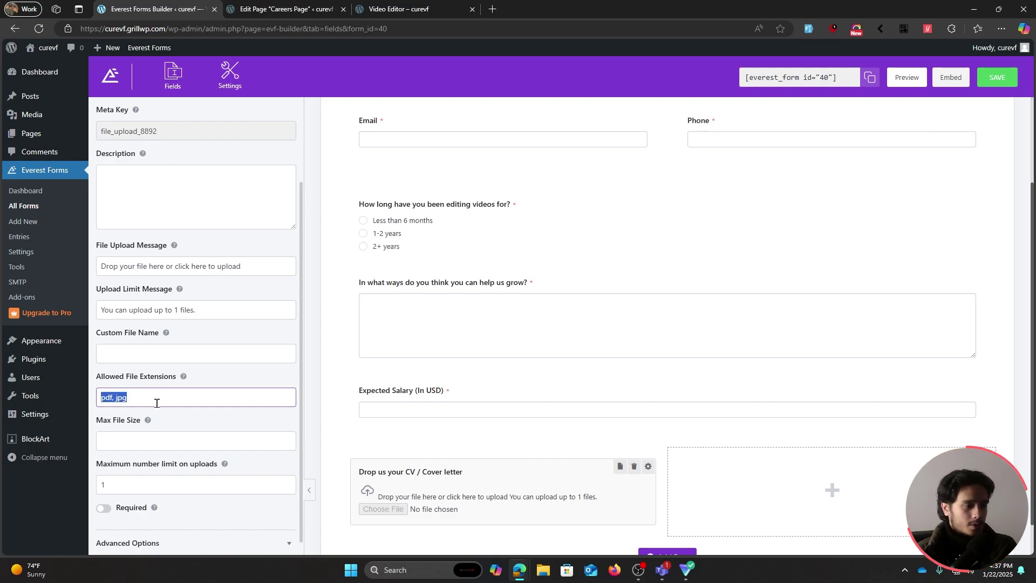
key("BackSpace")
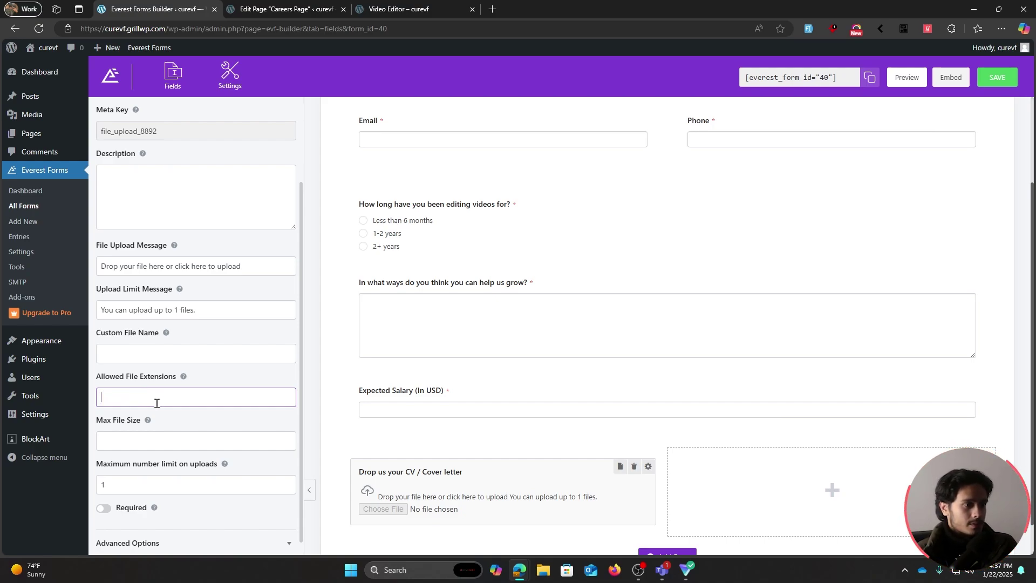
left_click(403, 472)
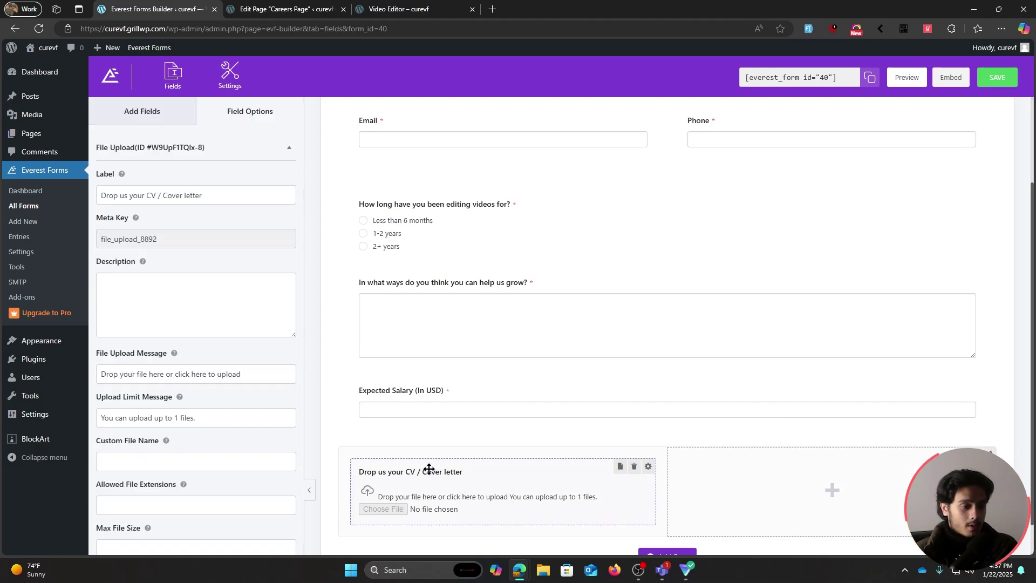
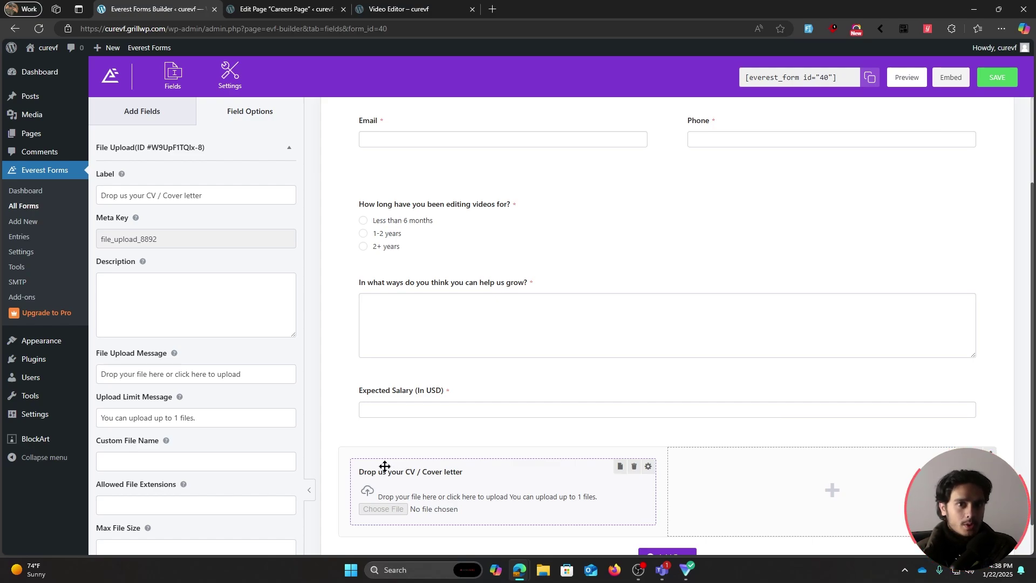
Step: Add a Website / URL field in the empty column beside the CV upload field and open its options
left_click(162, 112)
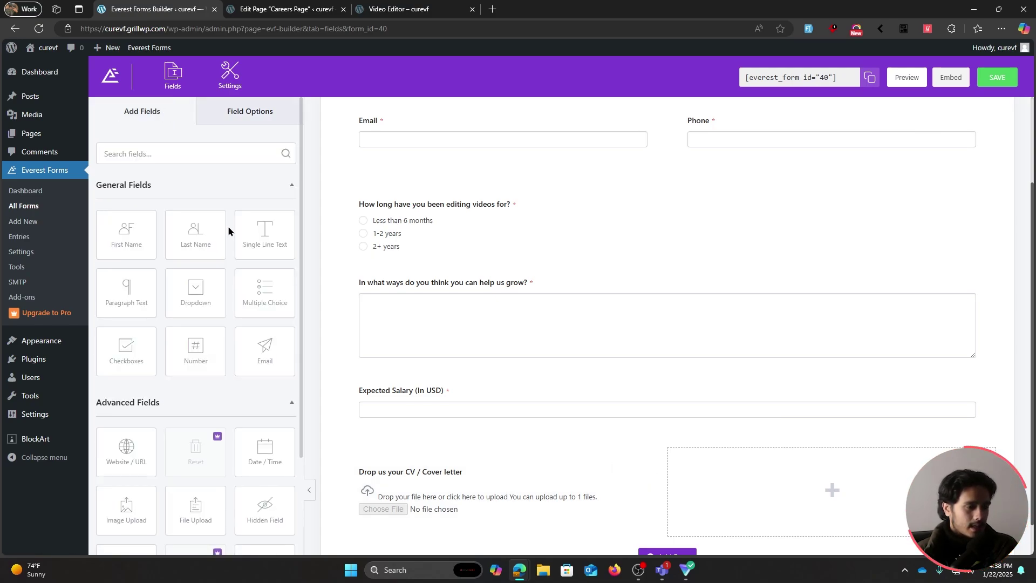
left_click_drag(139, 468, 754, 489)
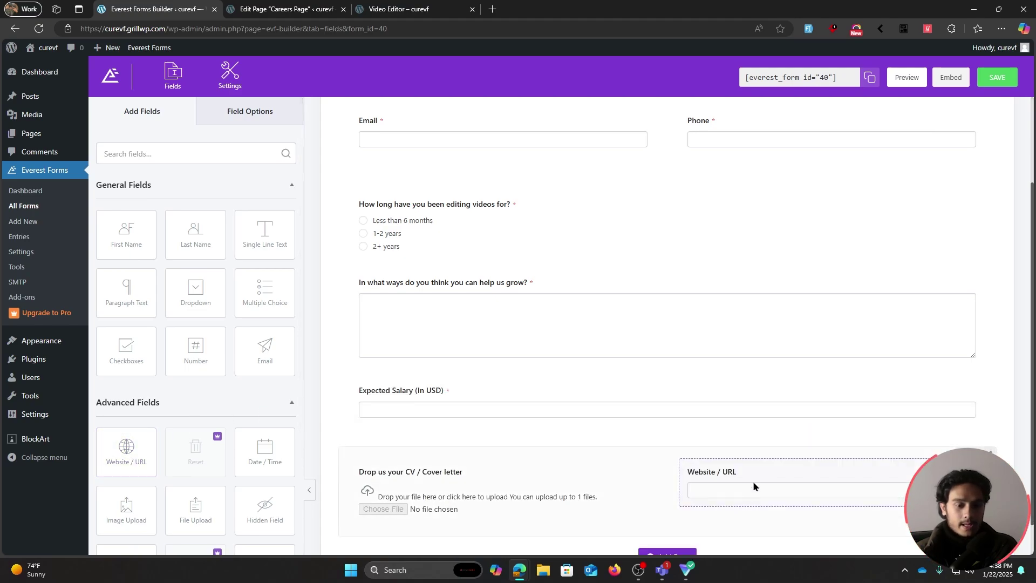
left_click(745, 473)
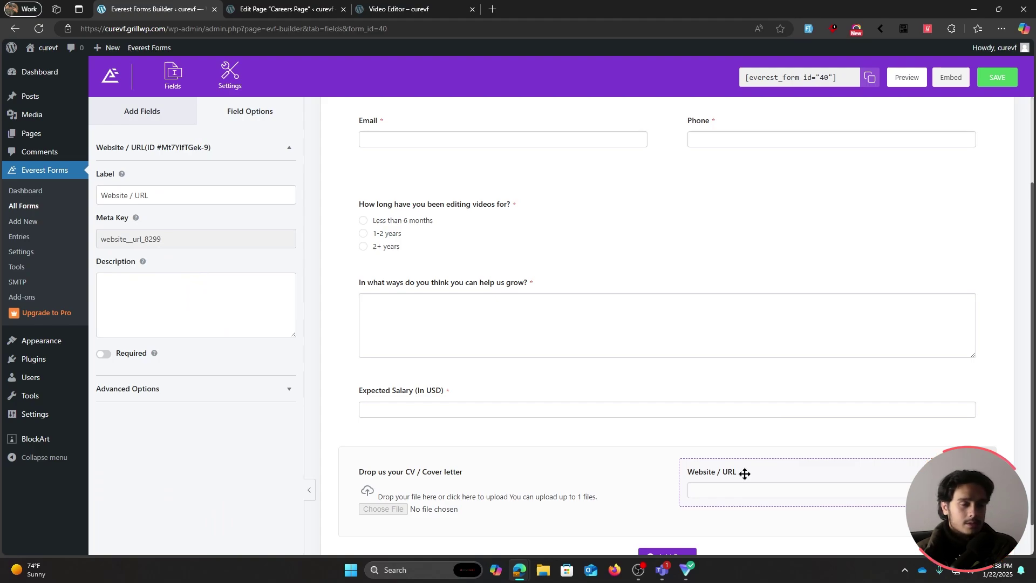
Step: Label the URL field "Portfolio Link (Drive, behance, dribble, YouTube etc.)" and make it required
triple_click(257, 197)
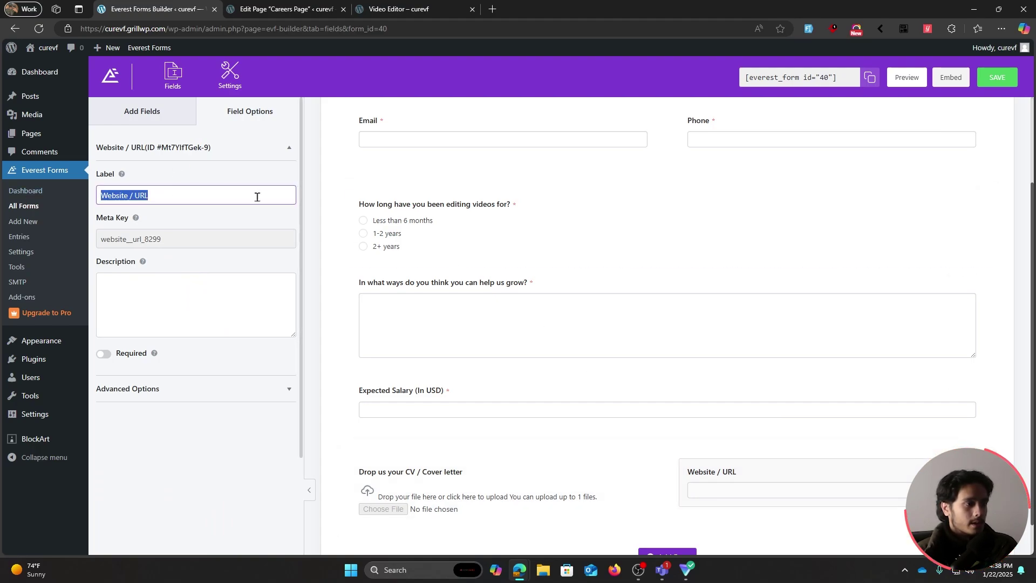
key("BackSpace")
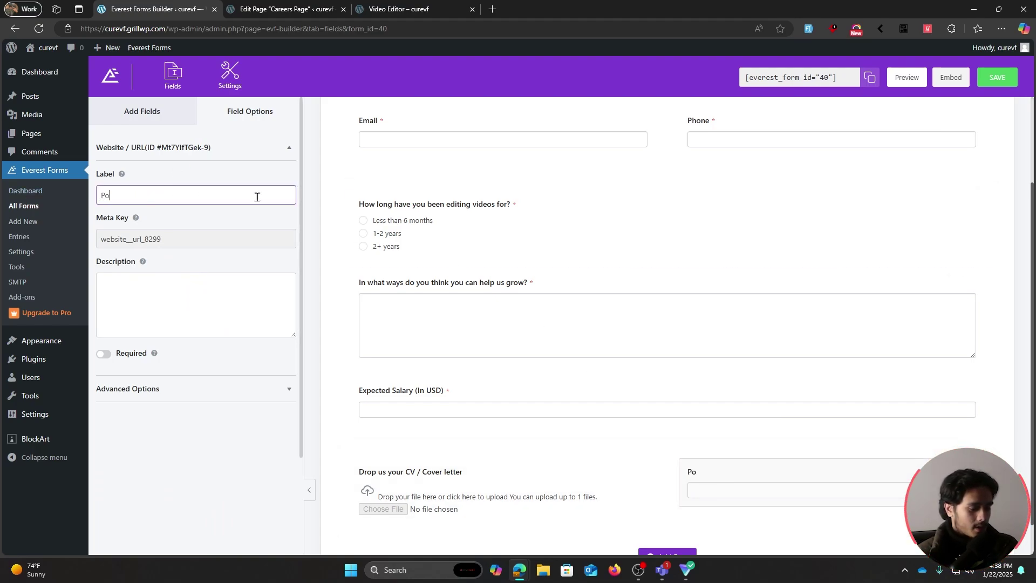
type("Portfolio")
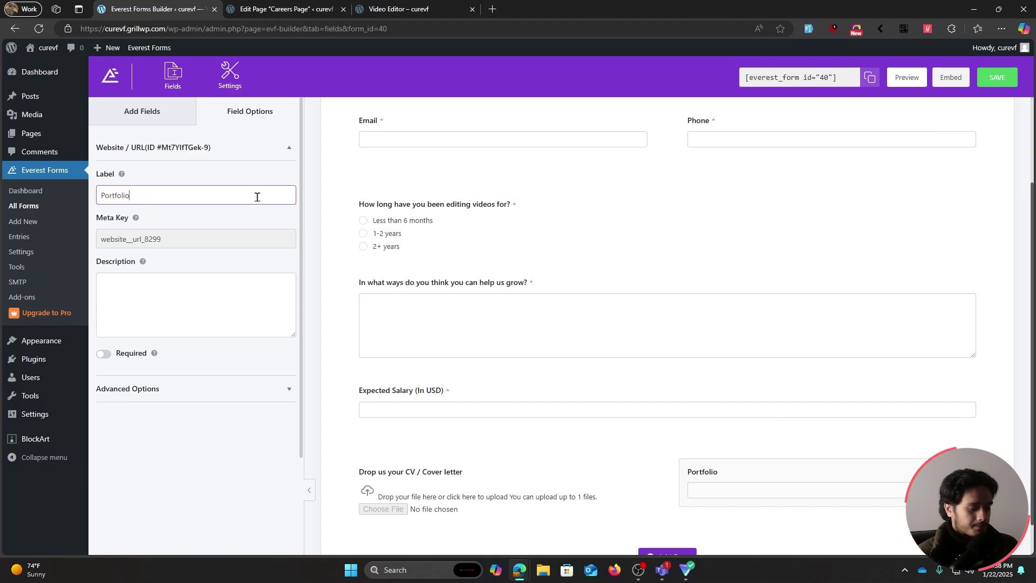
type(" Link")
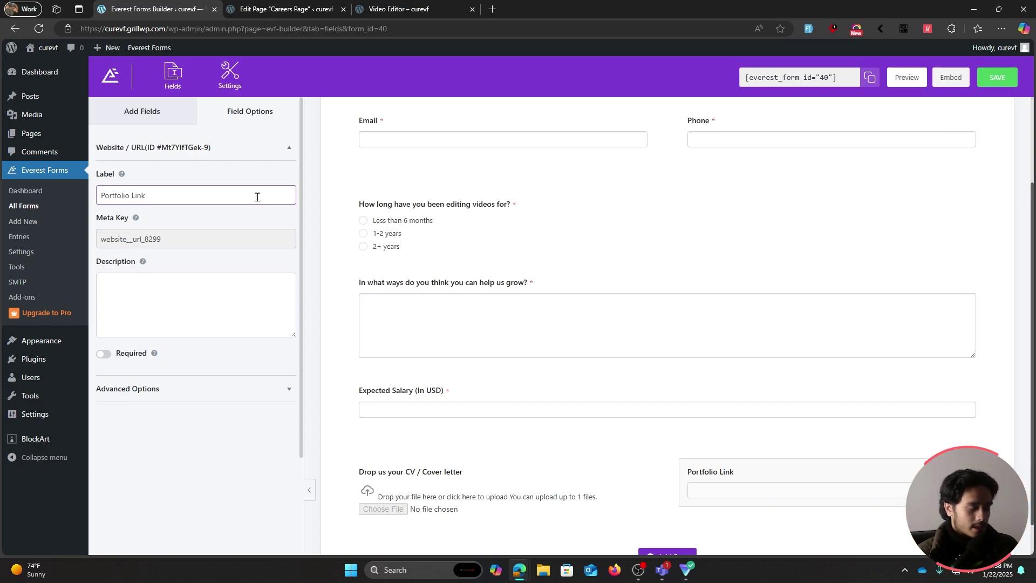
type(" (Drive)")
key("Left")
type(", behance, dribble, youtube etc.")
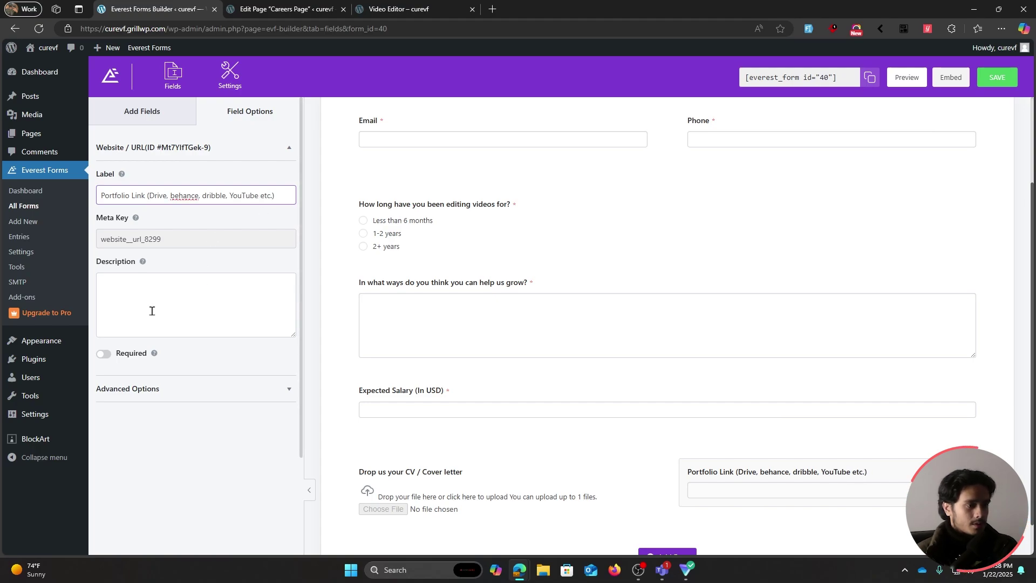
left_click(104, 355)
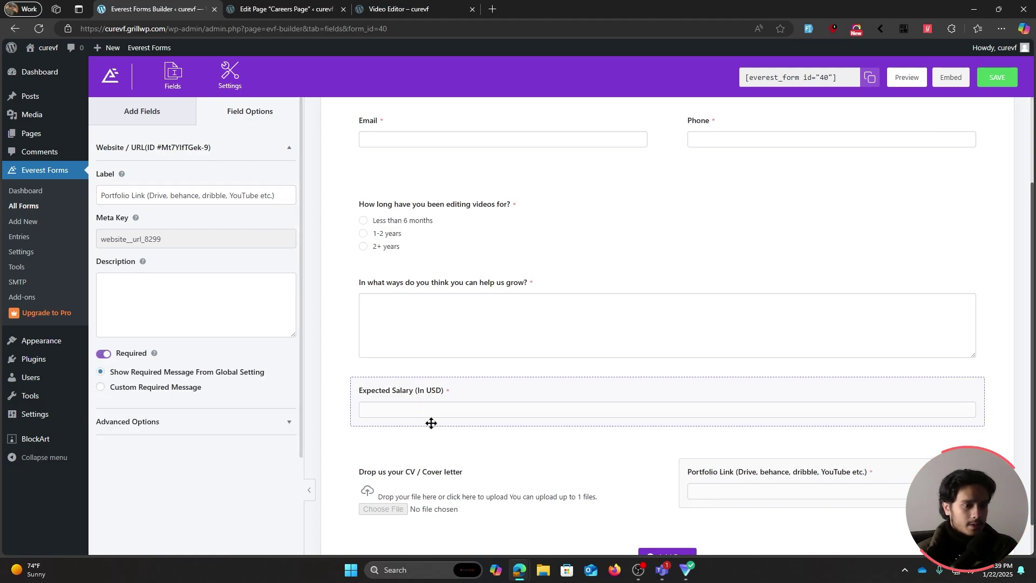
Step: Make the "Drop us your CV / Cover letter" upload field required and save the form
left_click(491, 474)
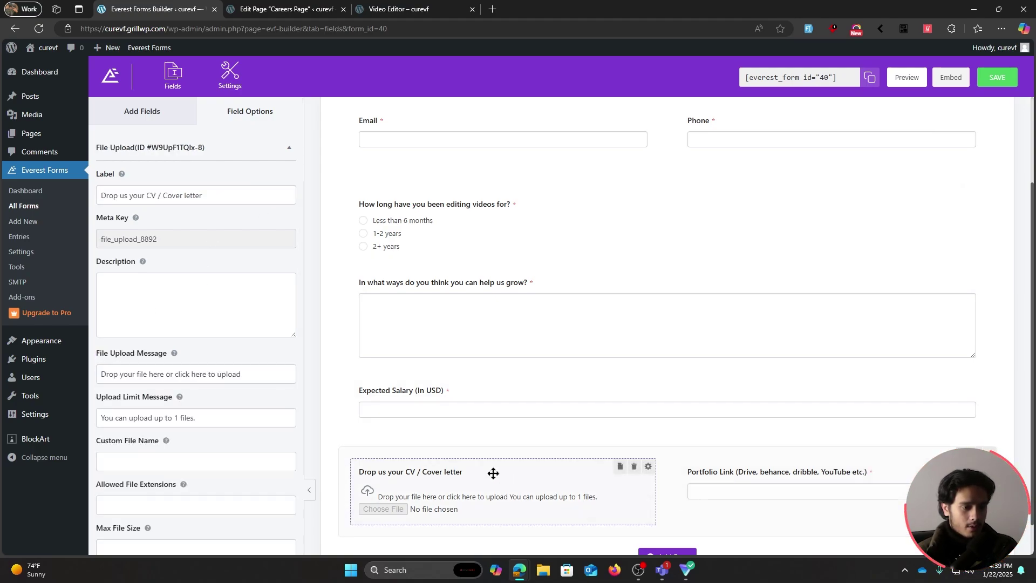
scroll(212, 362, "down", 2)
left_click(104, 490)
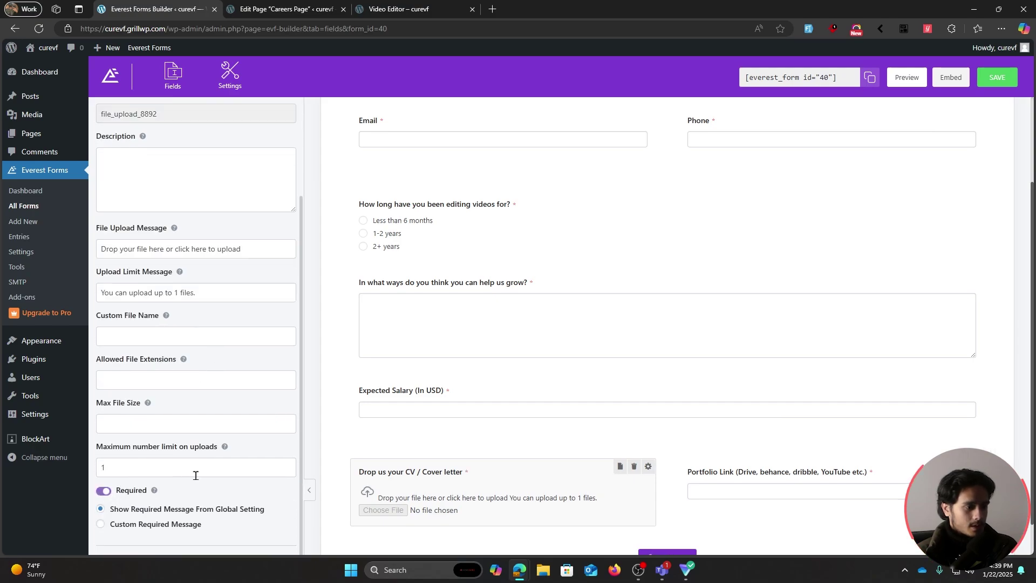
scroll(545, 440, "up", 2)
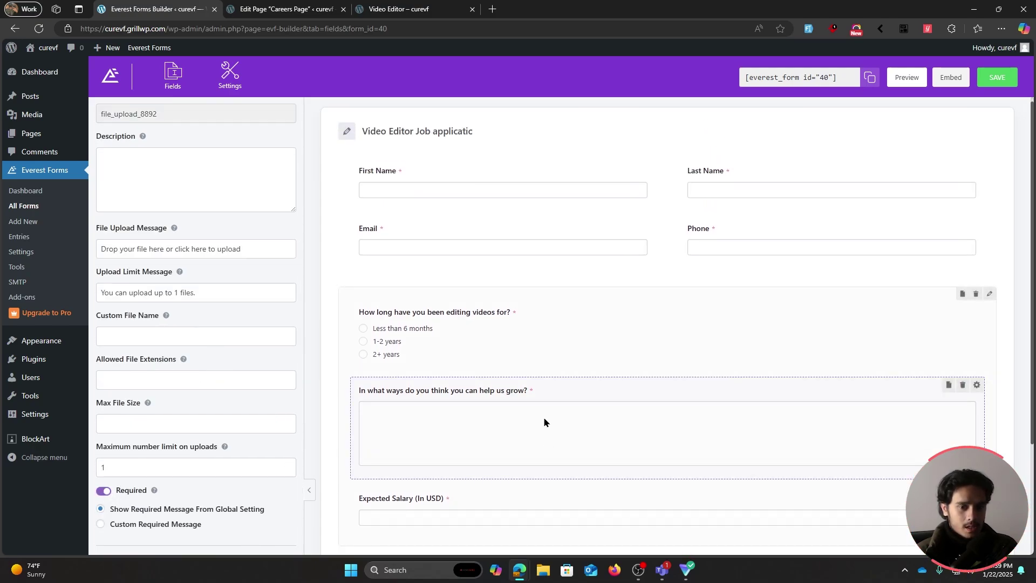
scroll(544, 422, "down", 3)
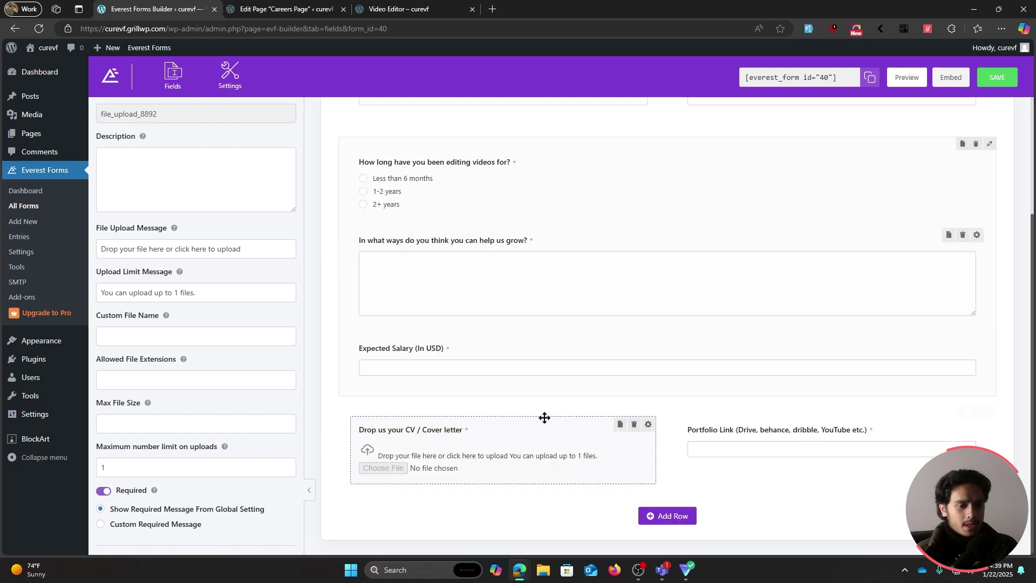
left_click(833, 449)
left_click(998, 77)
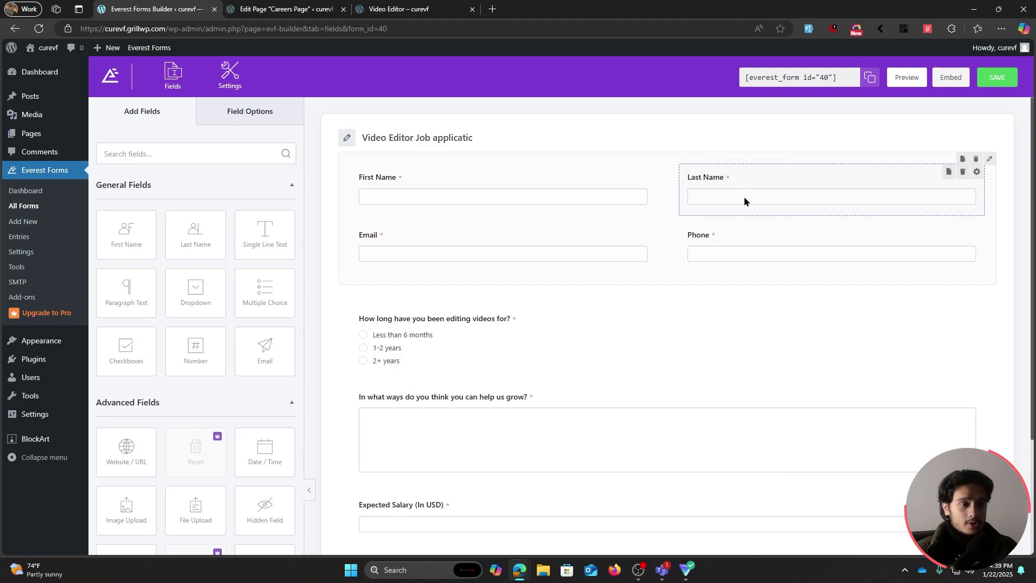
Step: Duplicate the "Video Editor Job application" form from the list of all forms
left_click(36, 210)
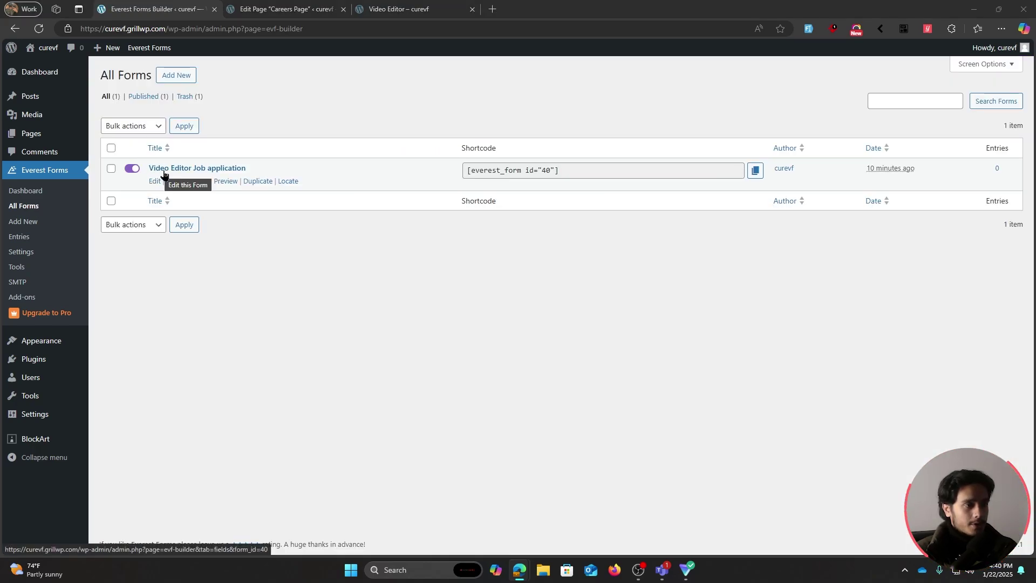
mouse_move(315, 161)
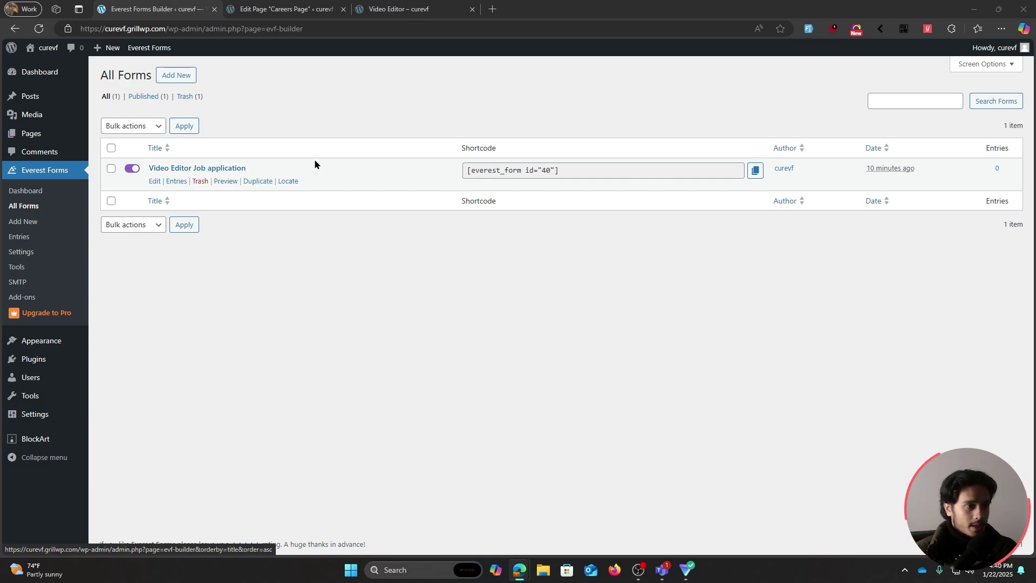
left_click(258, 182)
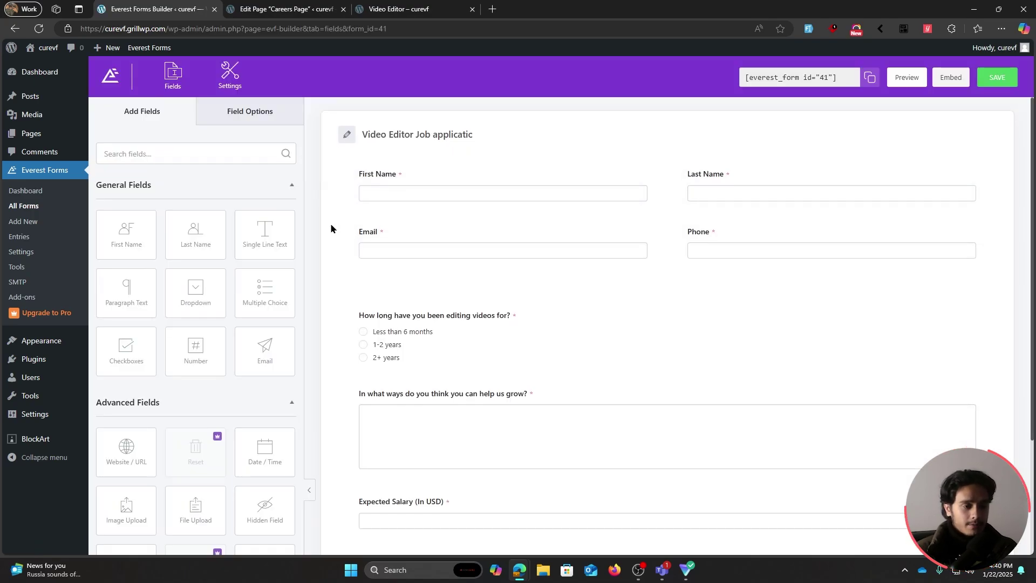
Step: Rename the duplicated form "PHP Dev Job application", removing the ID suffix from its title
left_click(347, 138)
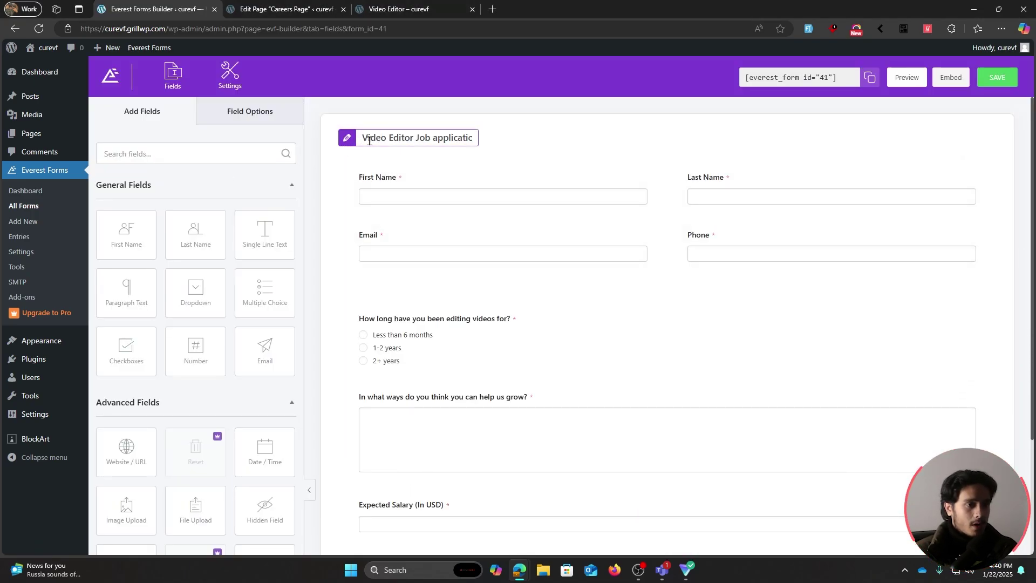
left_click_drag(362, 138, 413, 141)
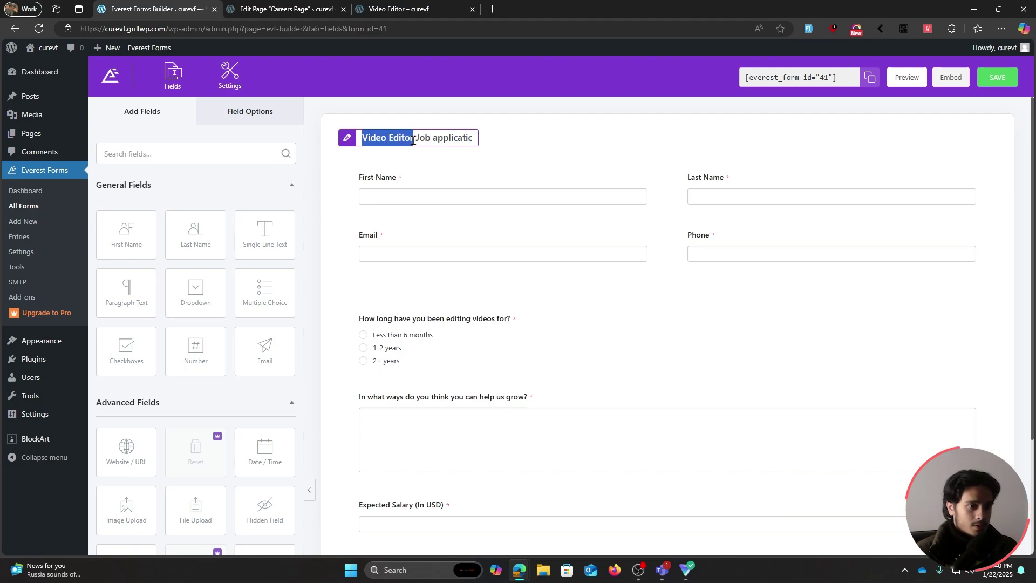
type("PDR")
key("BackSpace")
key("BackSpace")
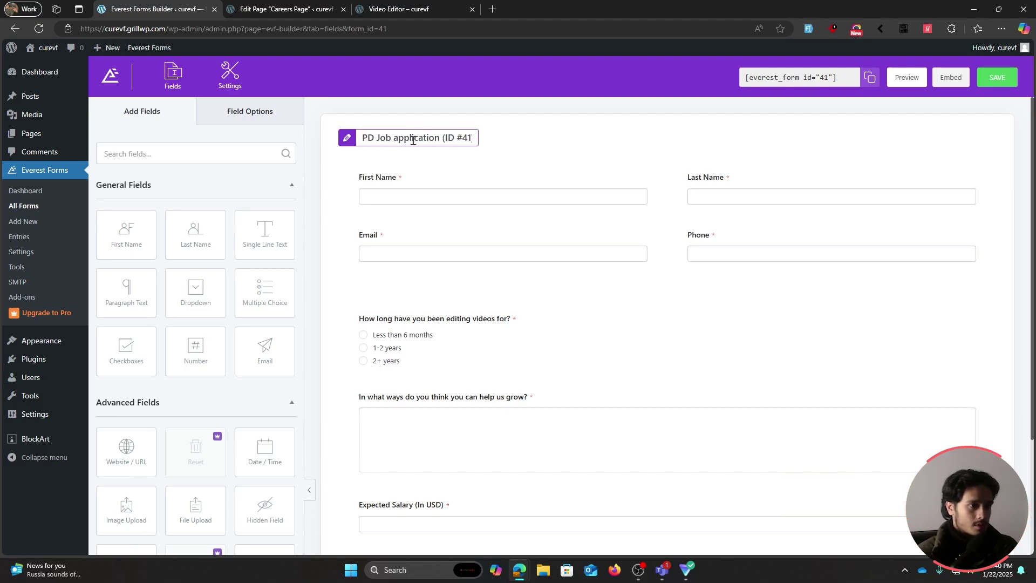
type("HP Dev")
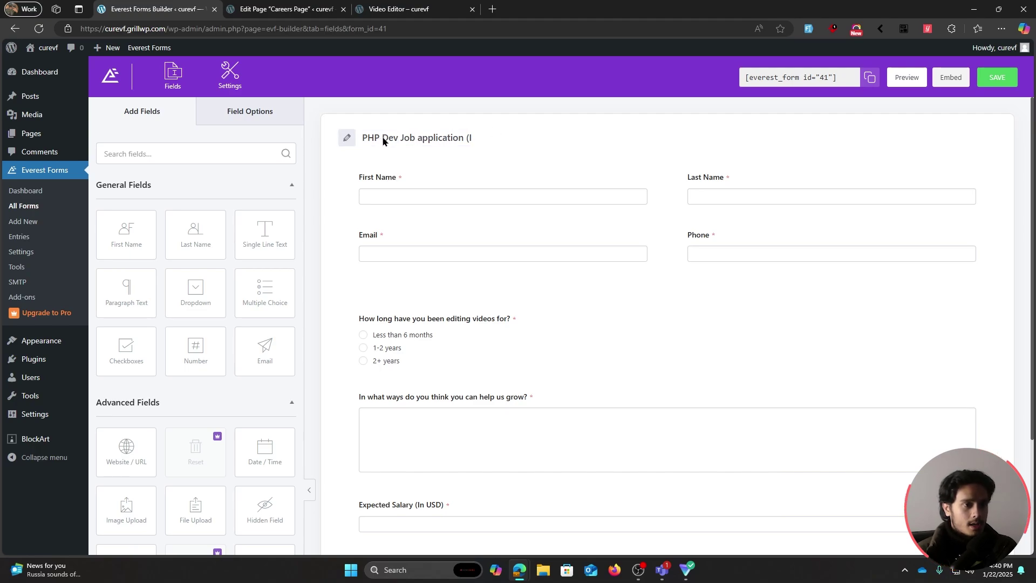
left_click_drag(463, 136, 488, 140)
key("BackSpace")
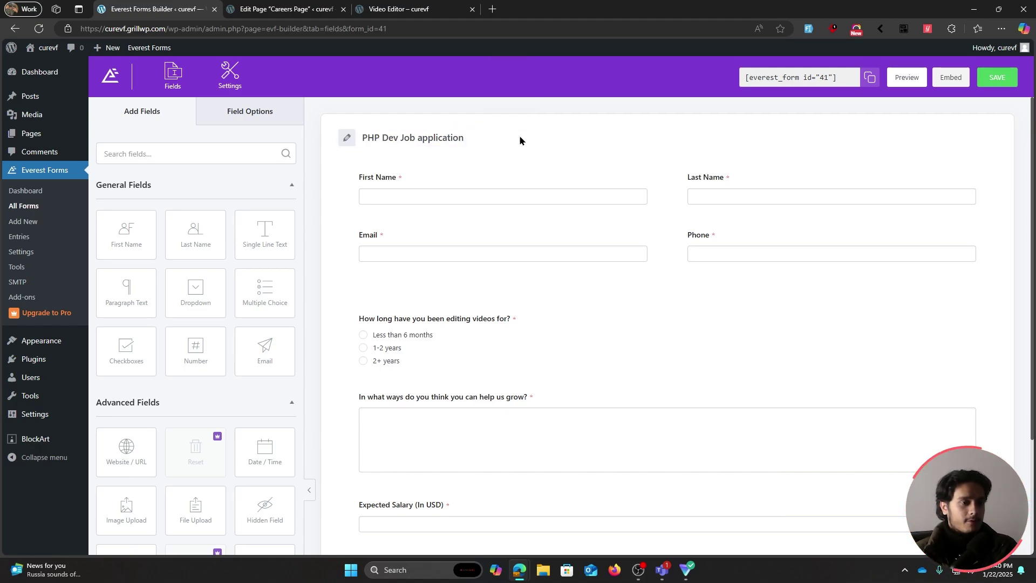
Step: Change the multiple-choice experience question's label to "How long have you been developing in PHP?" and keep its choices
left_click(510, 315)
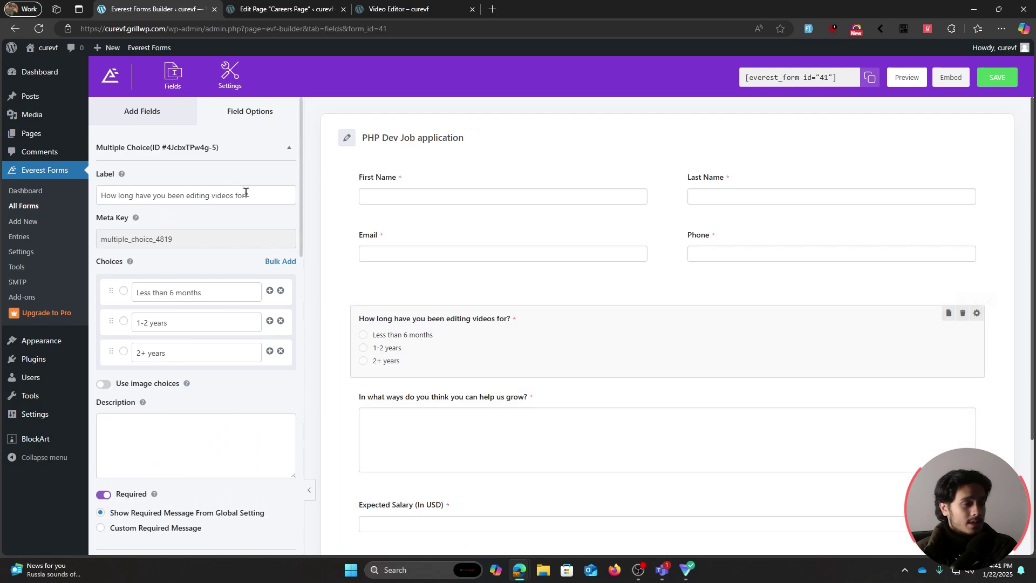
left_click_drag(255, 195, 185, 196)
type("devel")
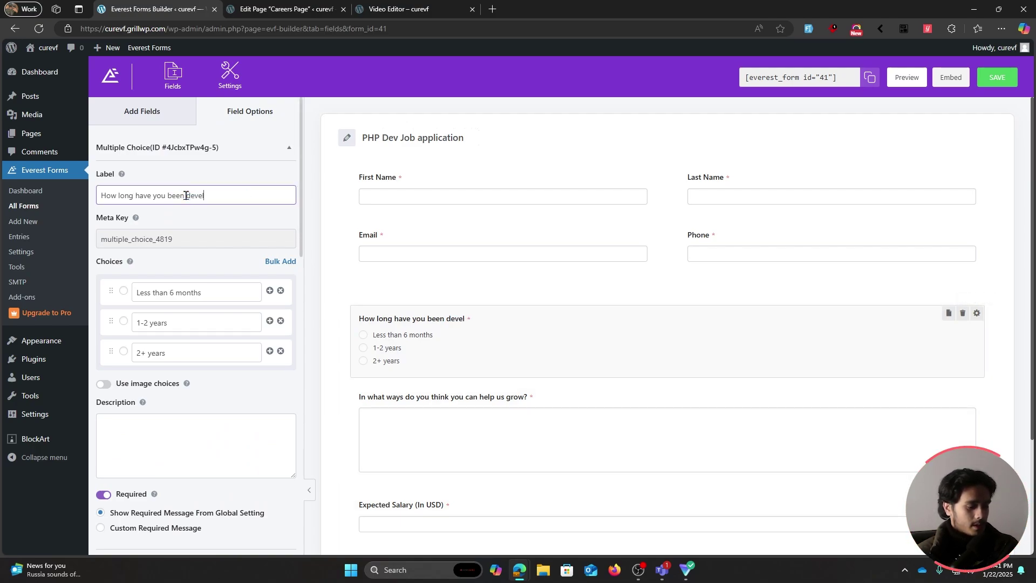
type("oping in PHP?")
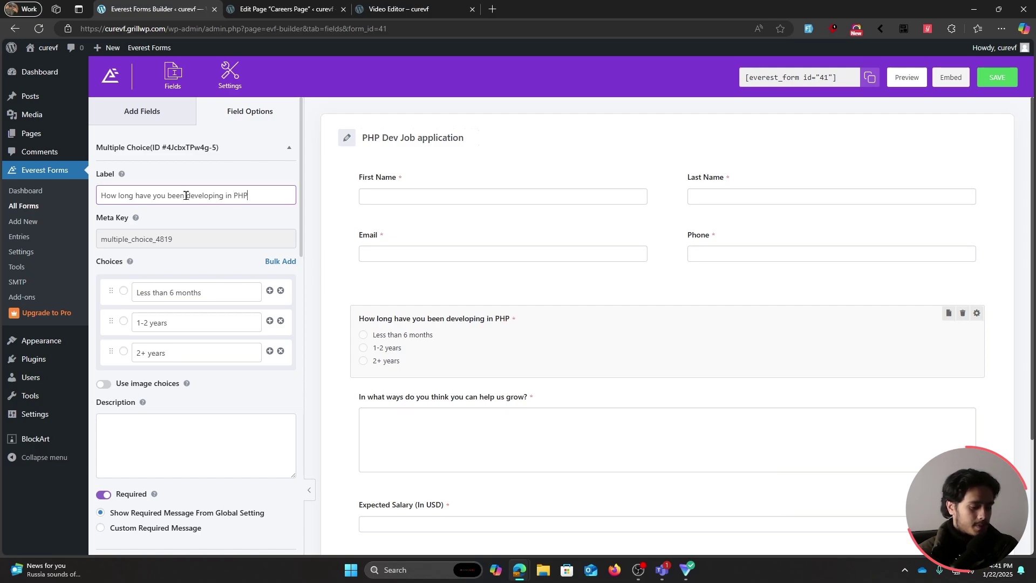
left_click(225, 292)
left_click(196, 319)
left_click(194, 353)
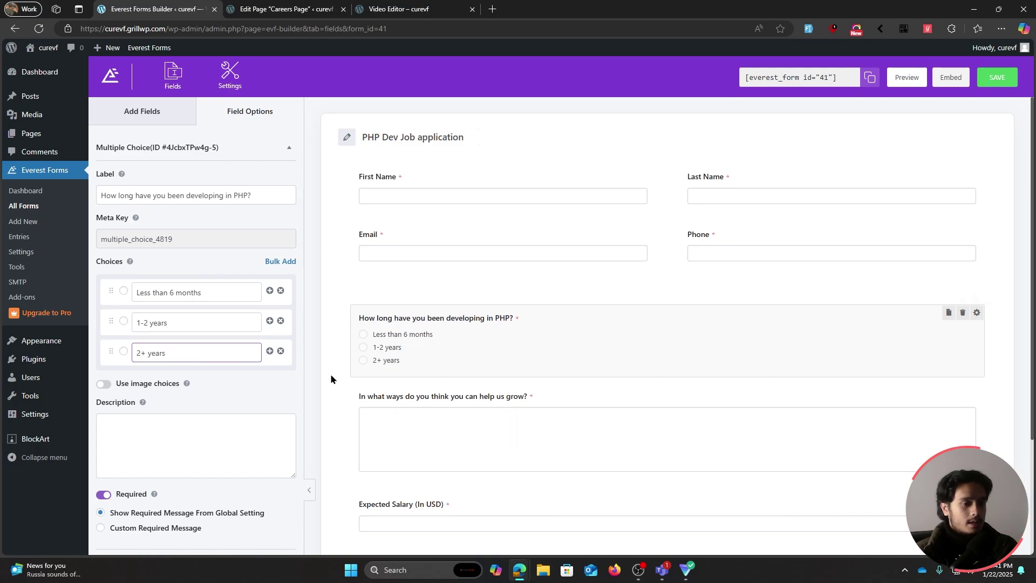
Step: Relabel the website URL field beside the CV upload "Portfolio Link (Github)" and save the form
scroll(331, 378, "down", 2)
left_click(394, 288)
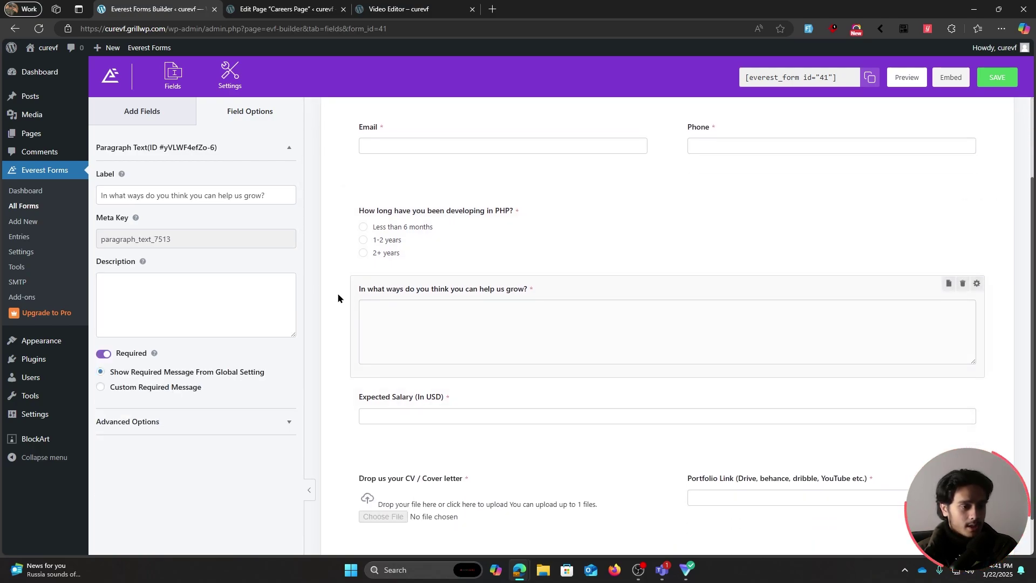
left_click(439, 395)
scroll(454, 376, "down", 1)
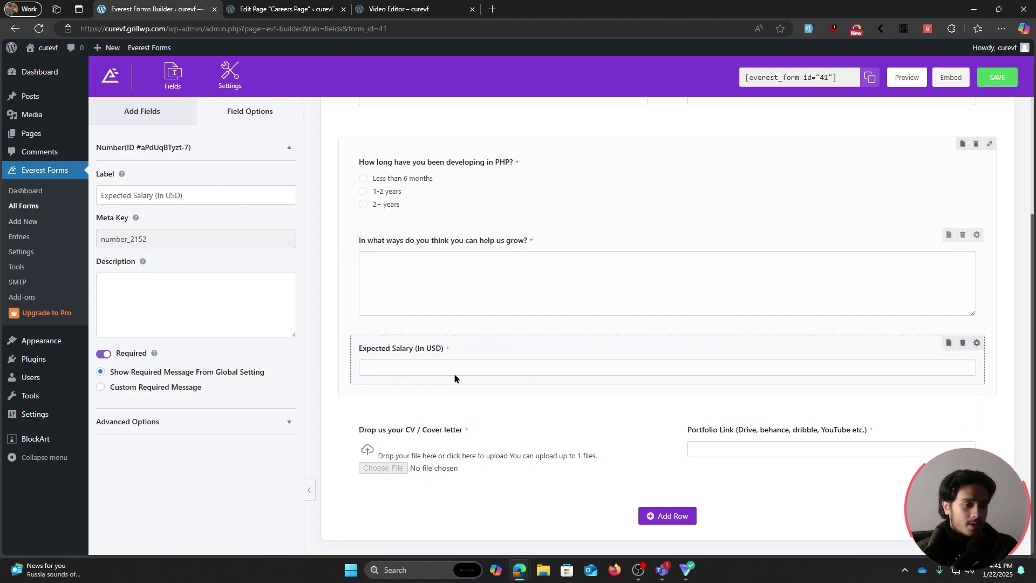
left_click(496, 427)
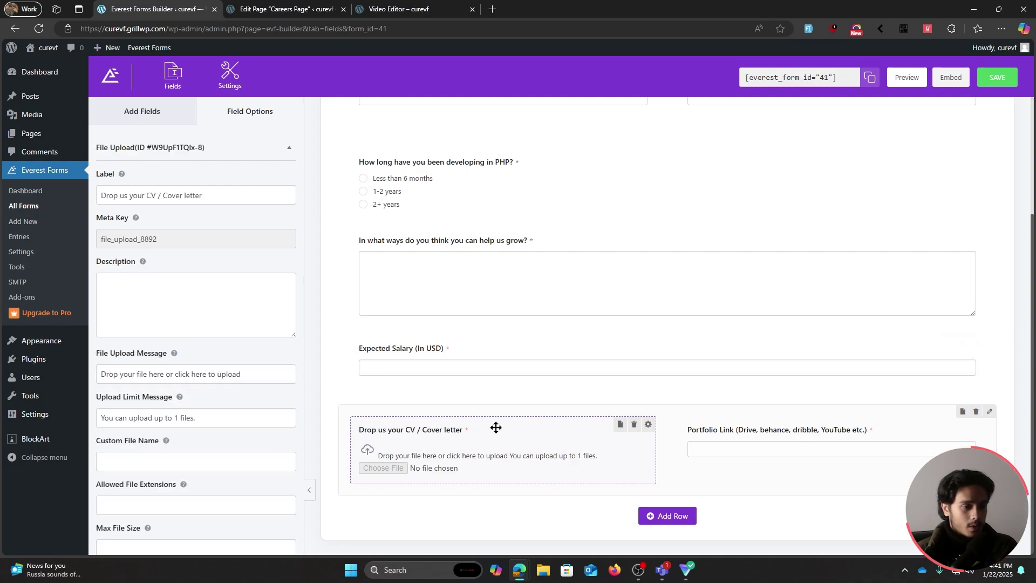
left_click(724, 431)
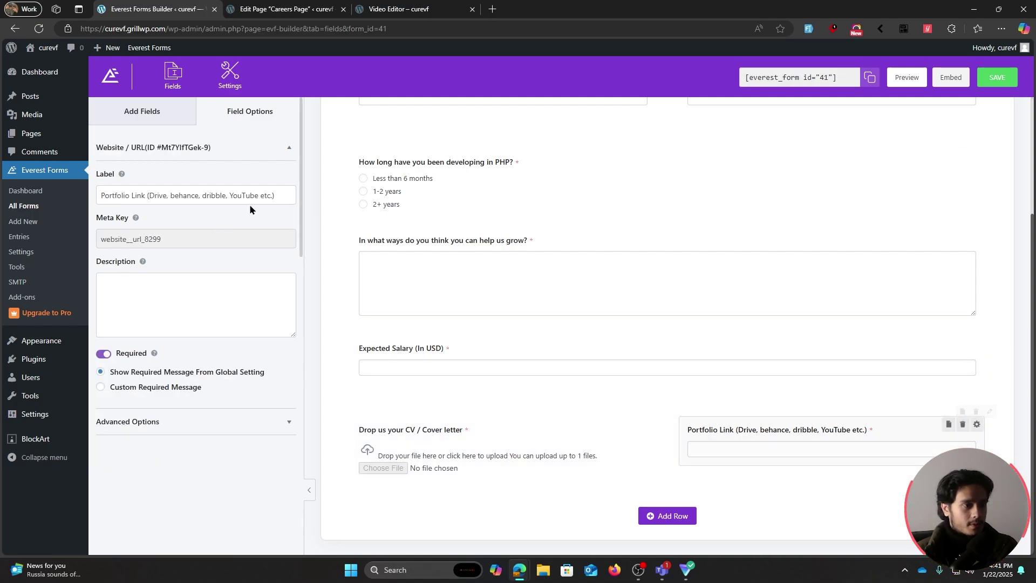
left_click_drag(273, 195, 152, 195)
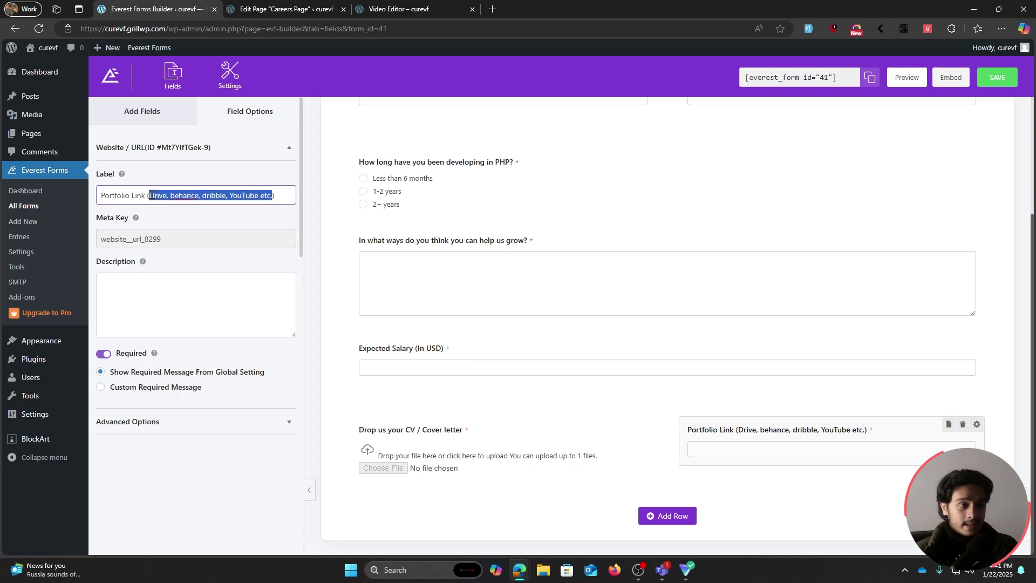
type("Github")
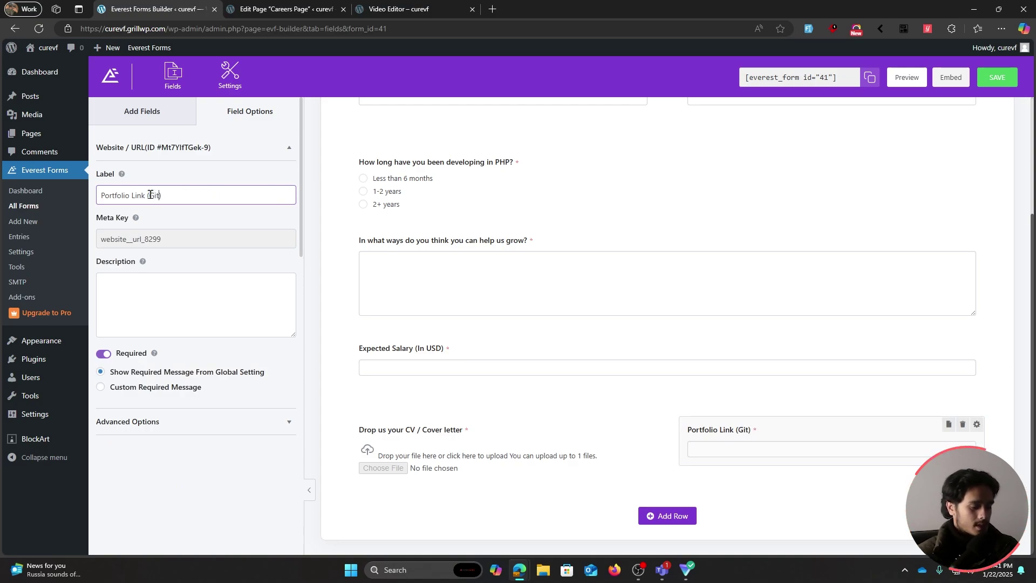
left_click(997, 77)
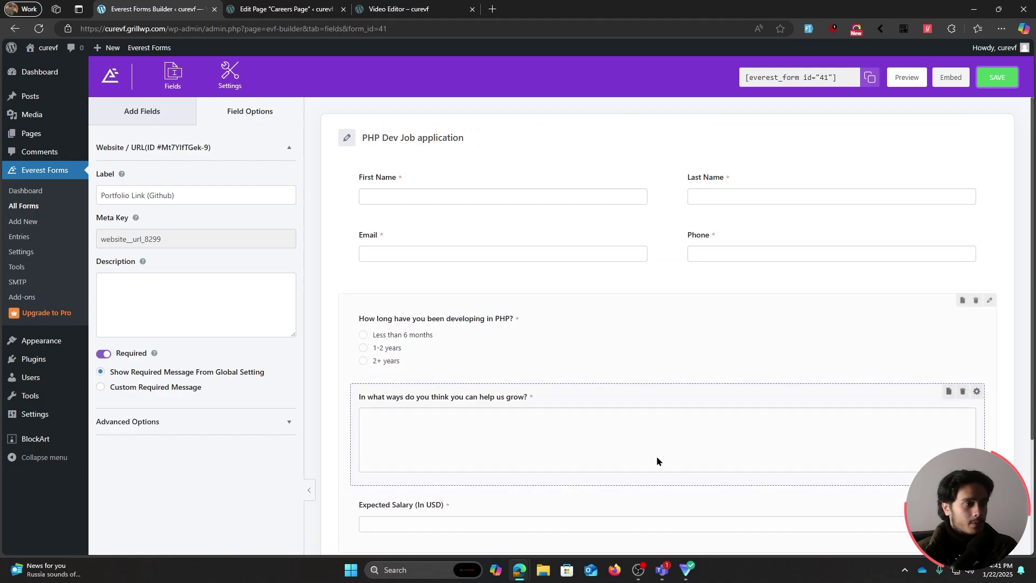
Step: Check the Careers Page for the remaining position and duplicate the "PHP Dev Job application" form from the list of all forms
left_click(37, 210)
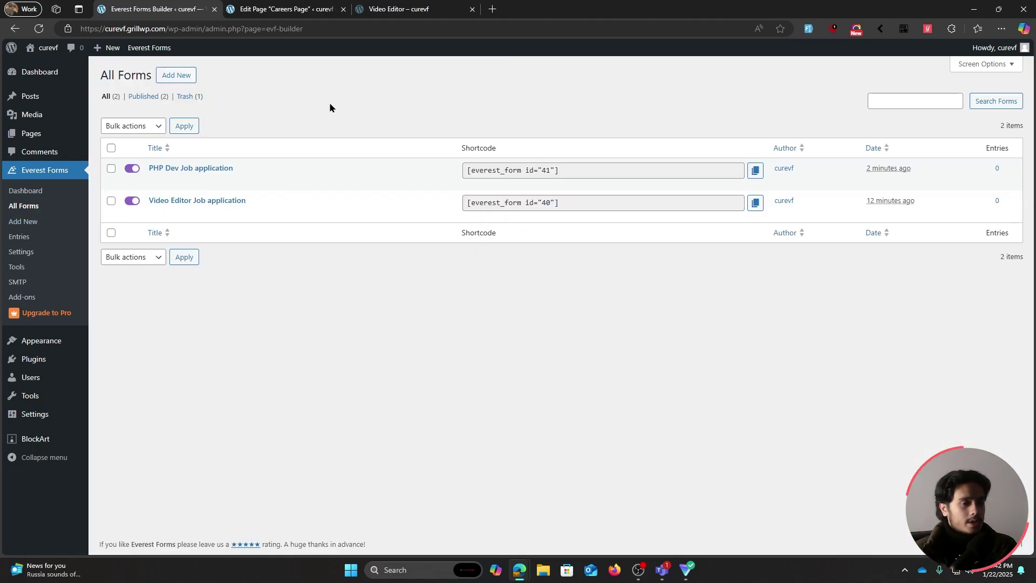
left_click(283, 5)
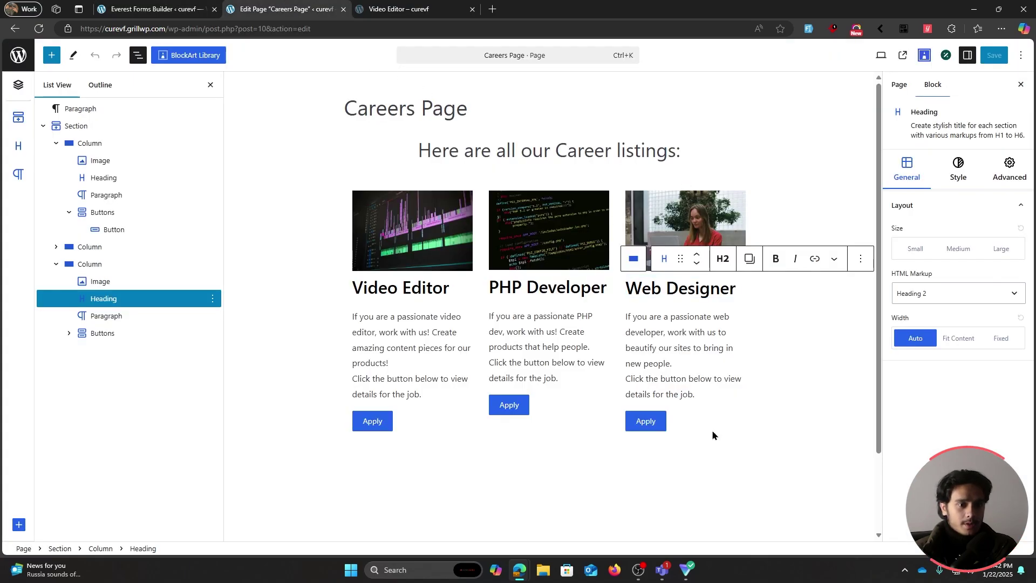
left_click(157, 9)
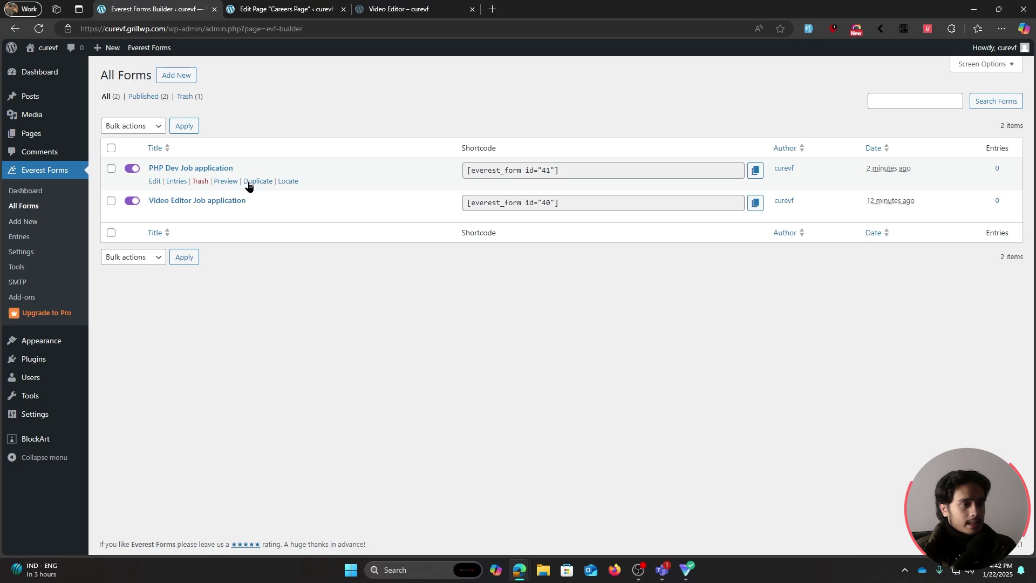
left_click(257, 181)
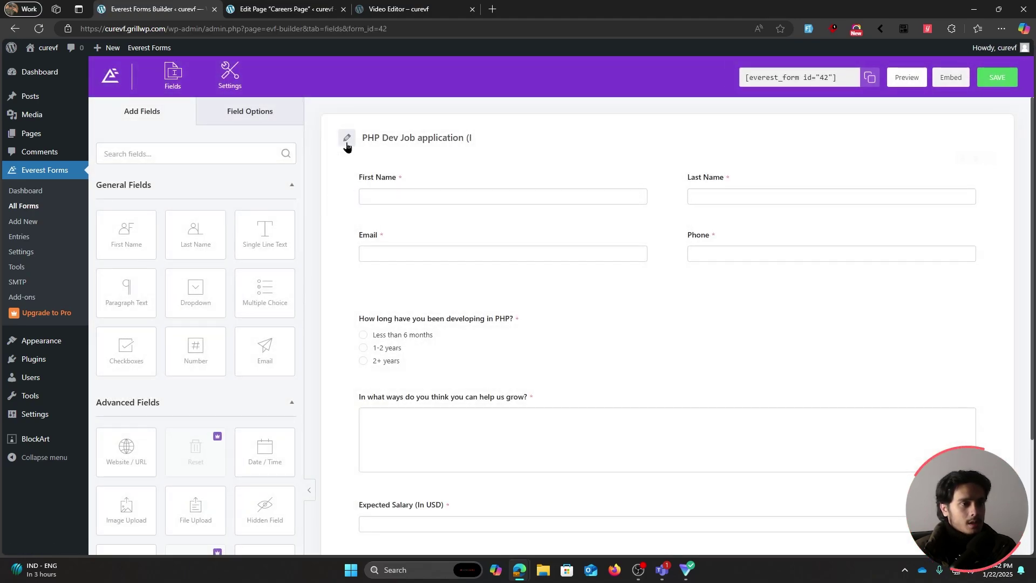
Step: Rename the new copy "Web Designer Job application", removing the ID suffix from its title
left_click(347, 144)
left_click_drag(359, 137, 484, 148)
type("Web Designer")
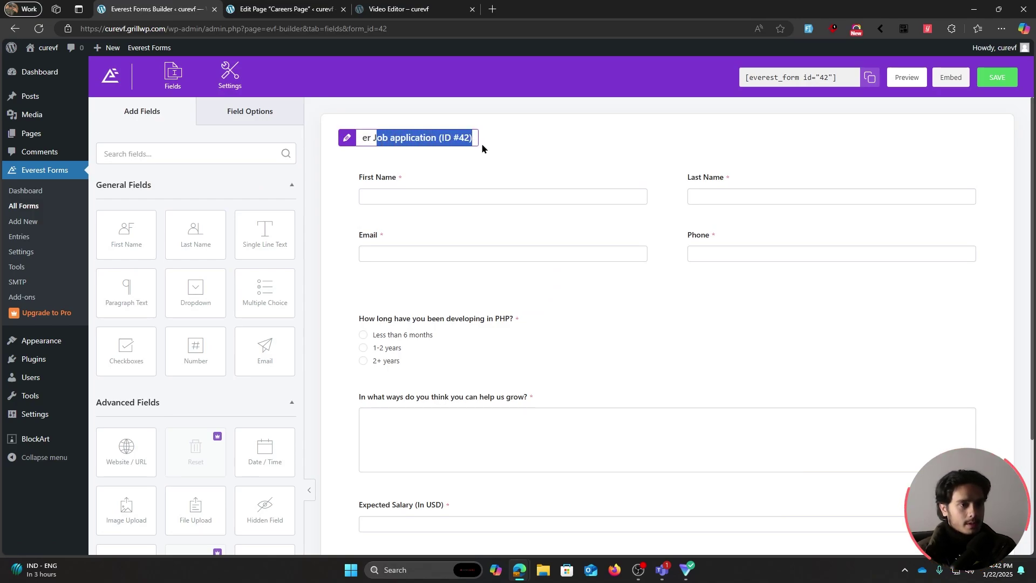
left_click(381, 139)
left_click(347, 138)
left_click(459, 139)
left_click_drag(460, 139, 470, 139)
key("Right")
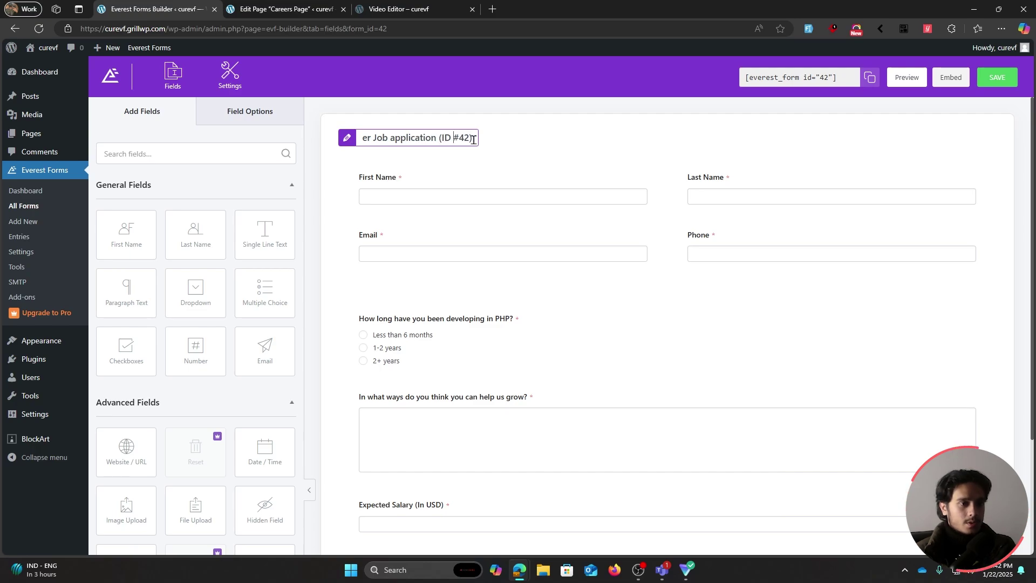
key("BackSpace")
key("BackSpace")
key("BackSpace")
left_click(512, 130)
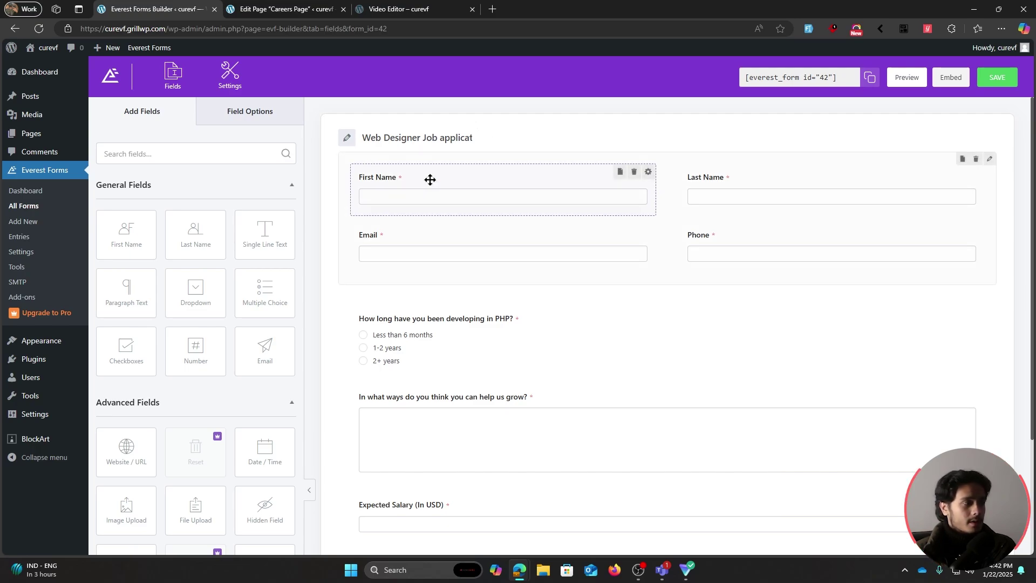
Step: Change the multiple-choice experience question's label to "How long have you been designing websites for?"
left_click(473, 318)
left_click(267, 190)
key("ctrl+shift+Left")
key("ctrl+shift+Left")
key("ctrl+shift+Left")
type("designing websites for?")
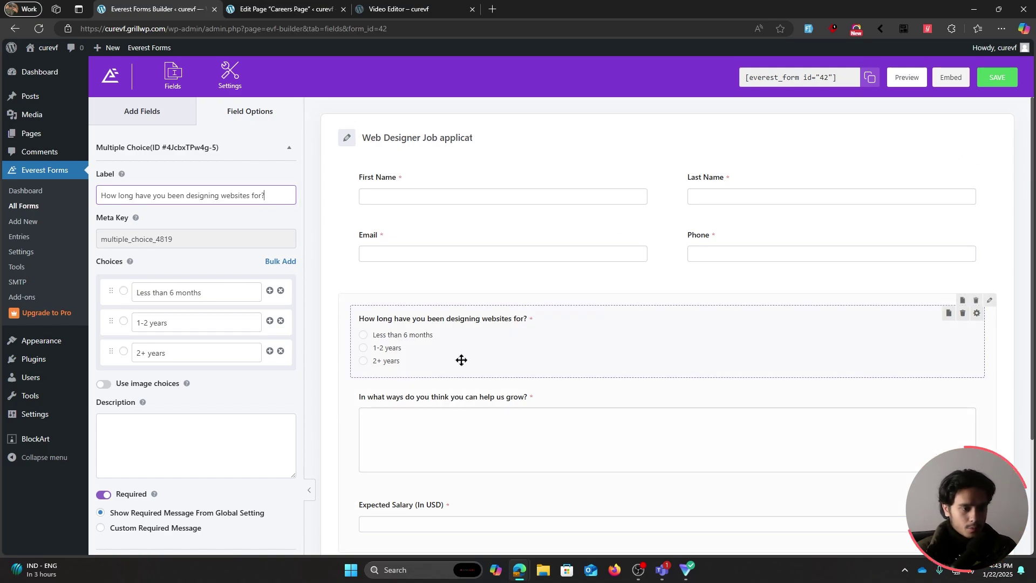
Step: Shorten the website URL field's label to "Portfolio Link" and save the Web Designer form
scroll(462, 360, "down", 2)
left_click(539, 340)
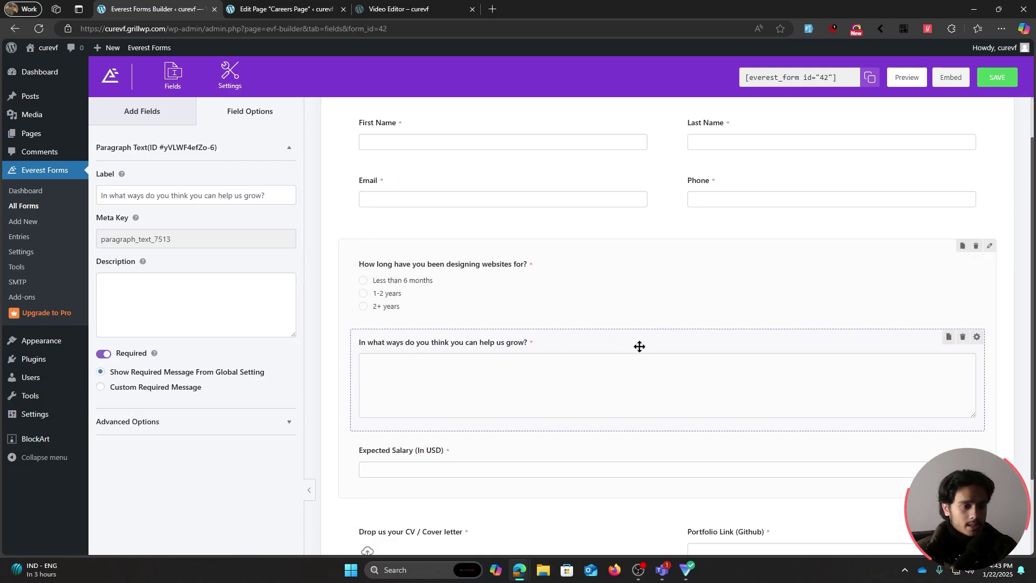
scroll(640, 351, "down", 1)
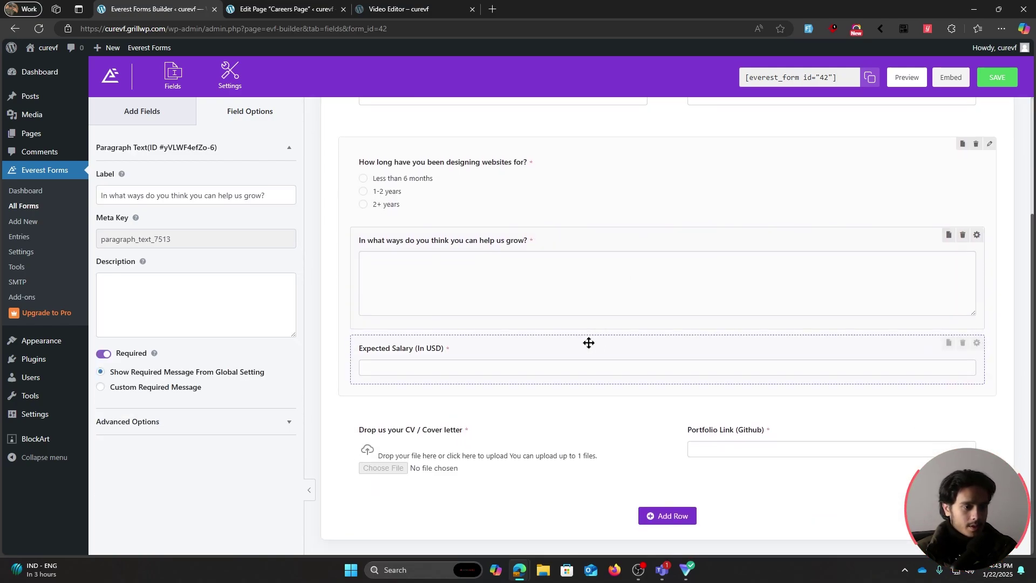
left_click(765, 430)
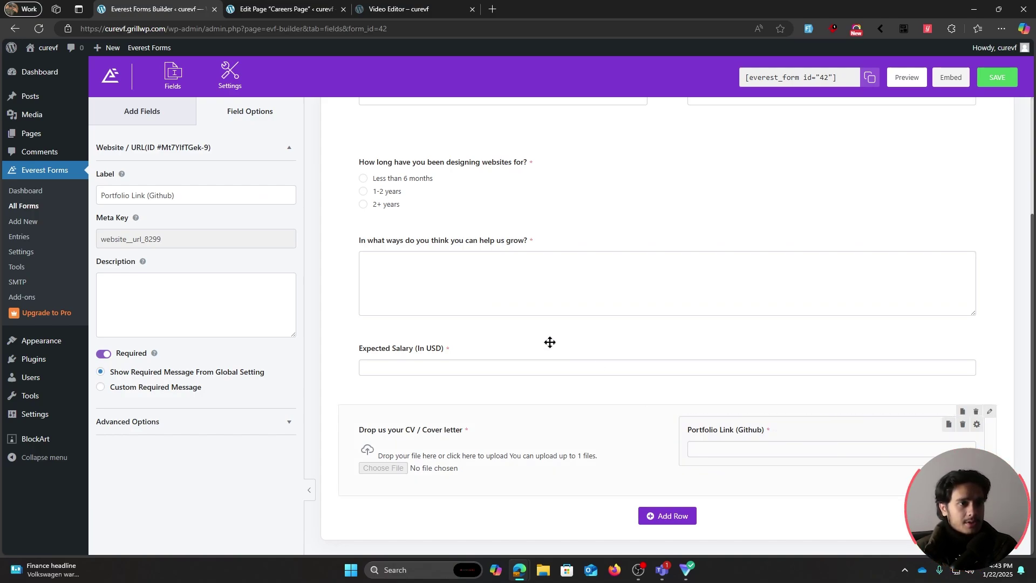
left_click(208, 193)
key("shift+Left")
key("shift+Left")
key("shift+Left")
key("shift+Left")
key("shift+Left")
key("shift+Left")
key("shift+Left")
key("shift+Left")
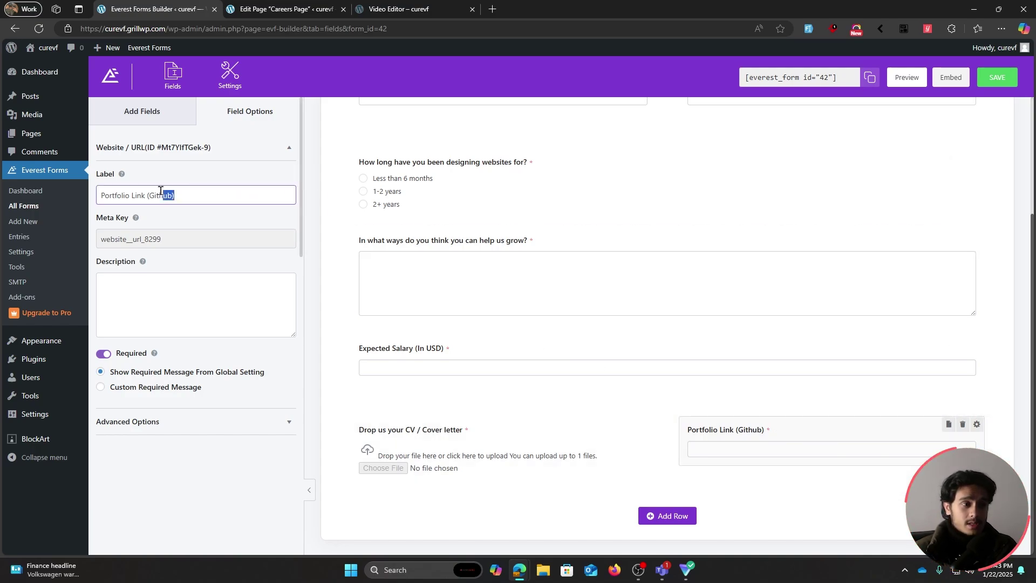
key("BackSpace")
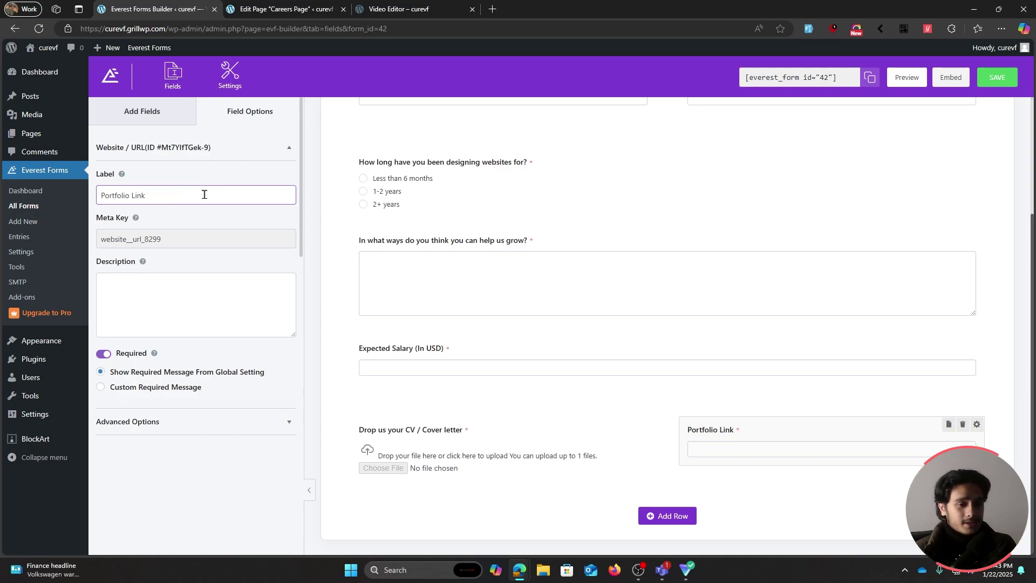
key("ctrl+s")
scroll(637, 394, "up", 3)
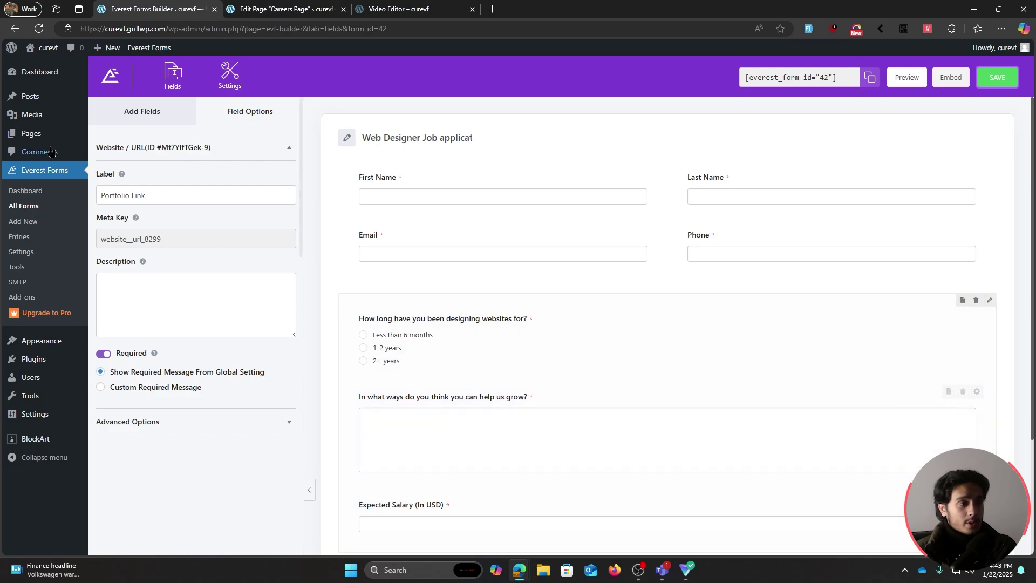
Step: Review the list of all forms and the Careers Page, and view the published Video Editor page from its editor
left_click(29, 207)
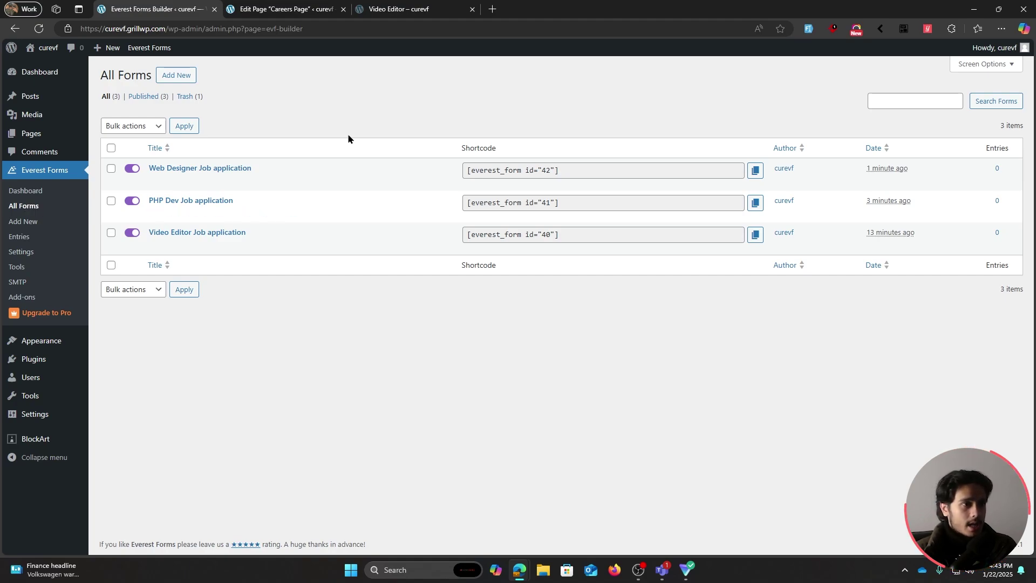
left_click(249, 6)
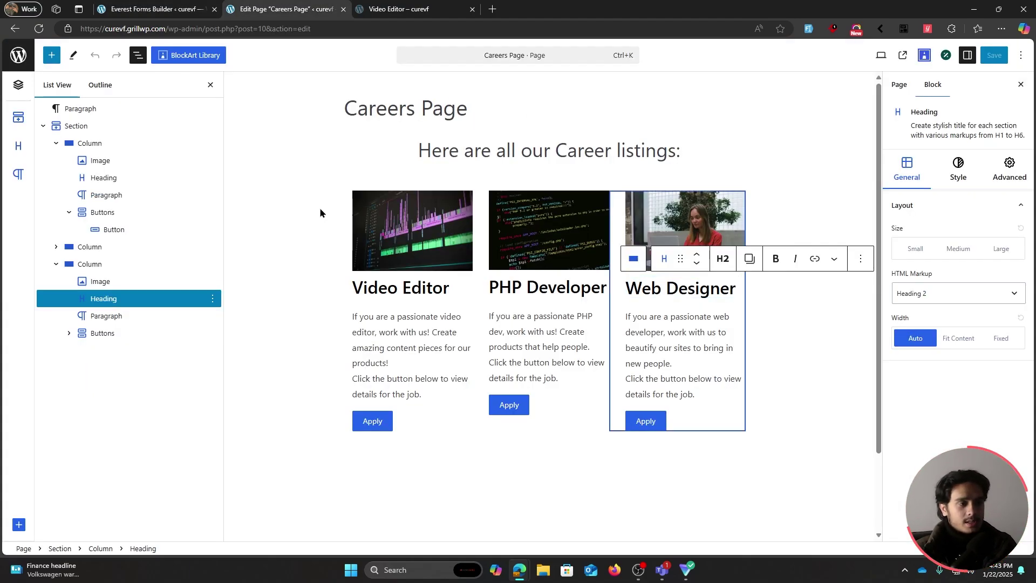
left_click(680, 152)
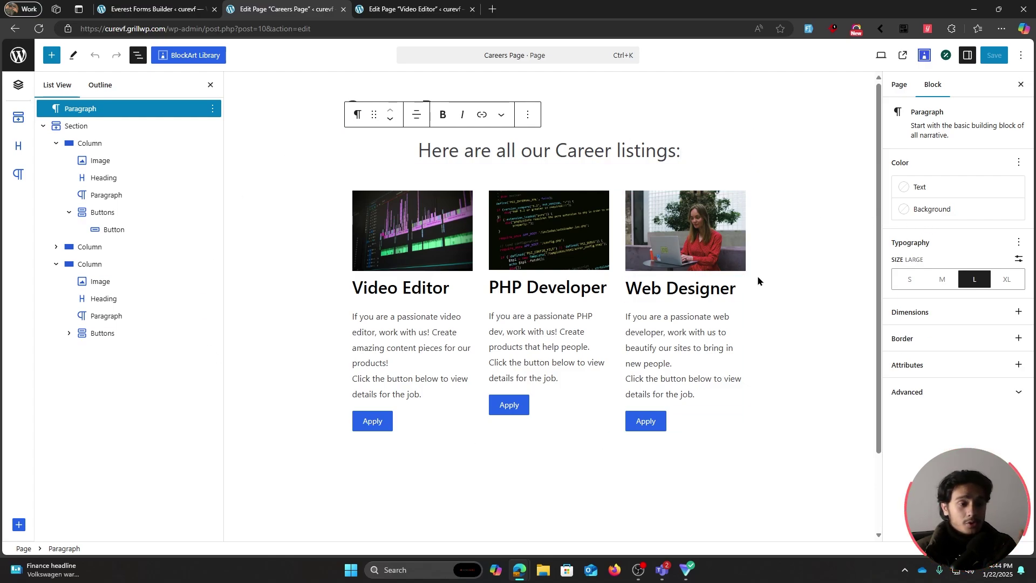
left_click(384, 13)
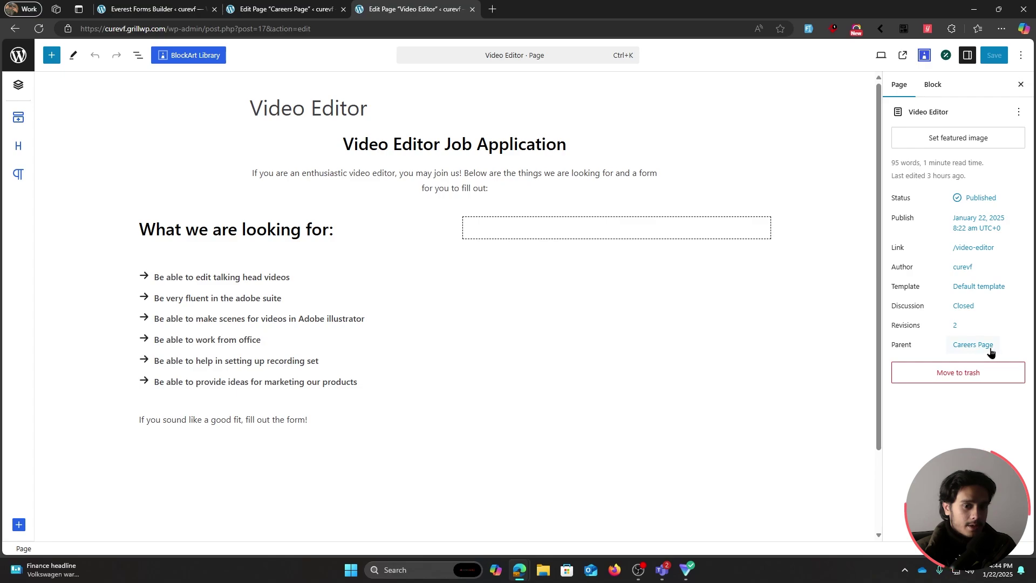
left_click(903, 55)
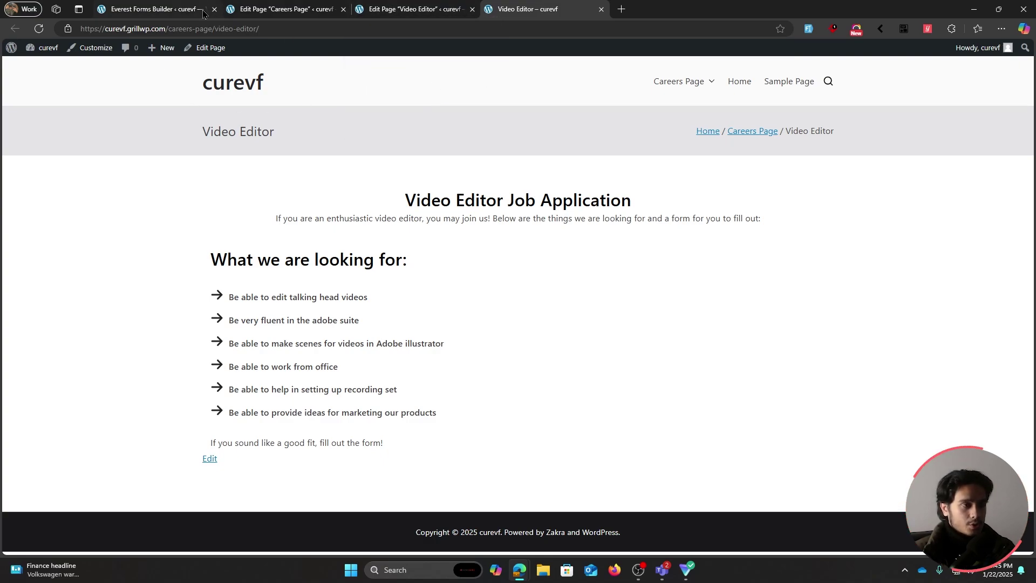
Step: Close the published Video Editor preview and the Careers Page editor, keeping the Video Editor page open for editing
key("ctrl+w")
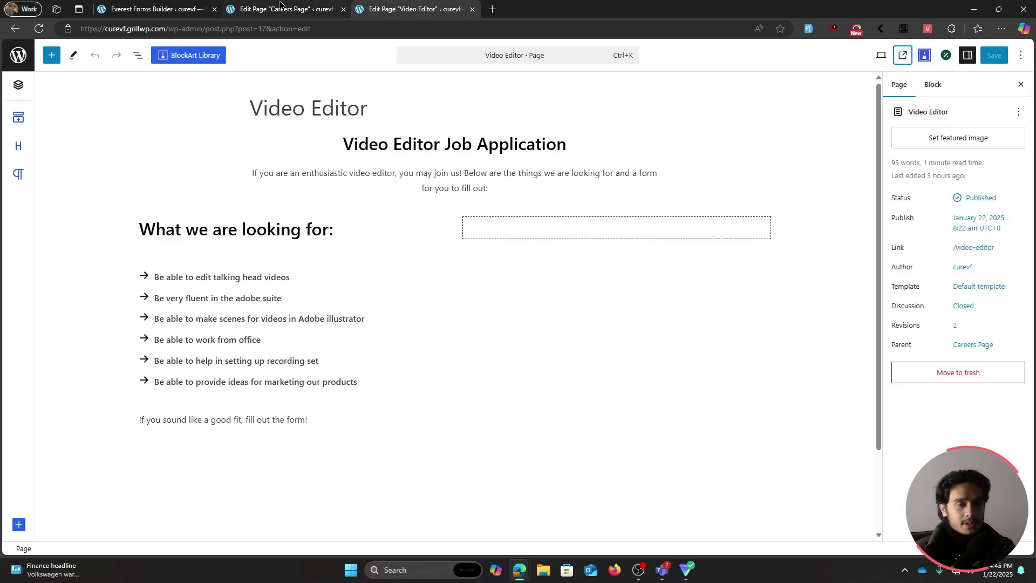
left_click(280, 8)
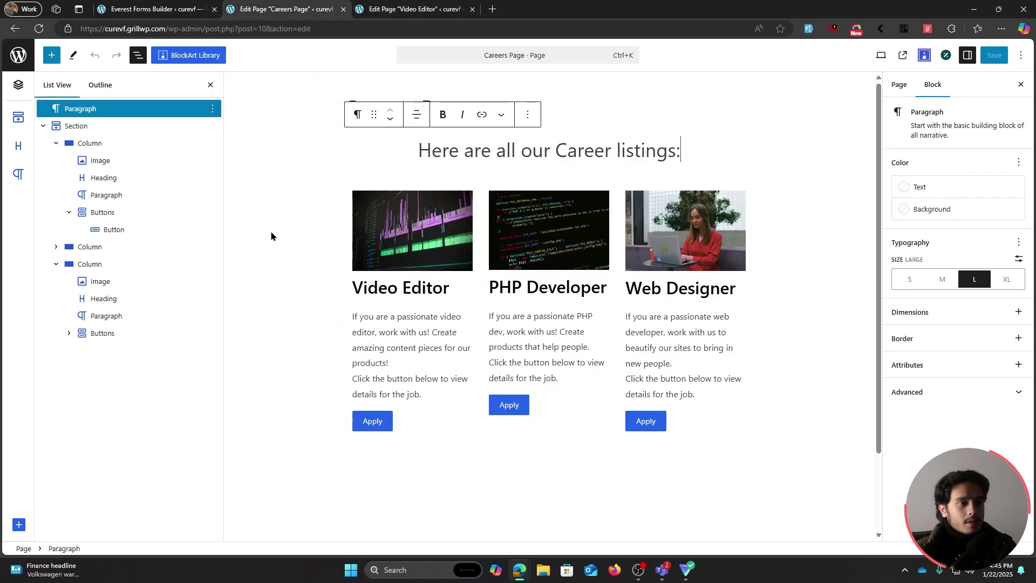
left_click(373, 7)
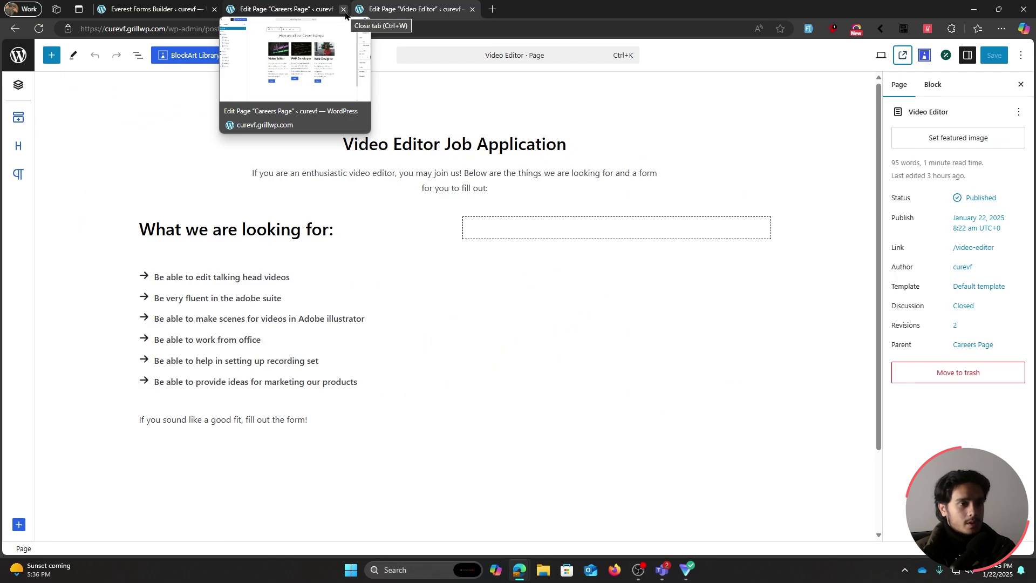
left_click(344, 9)
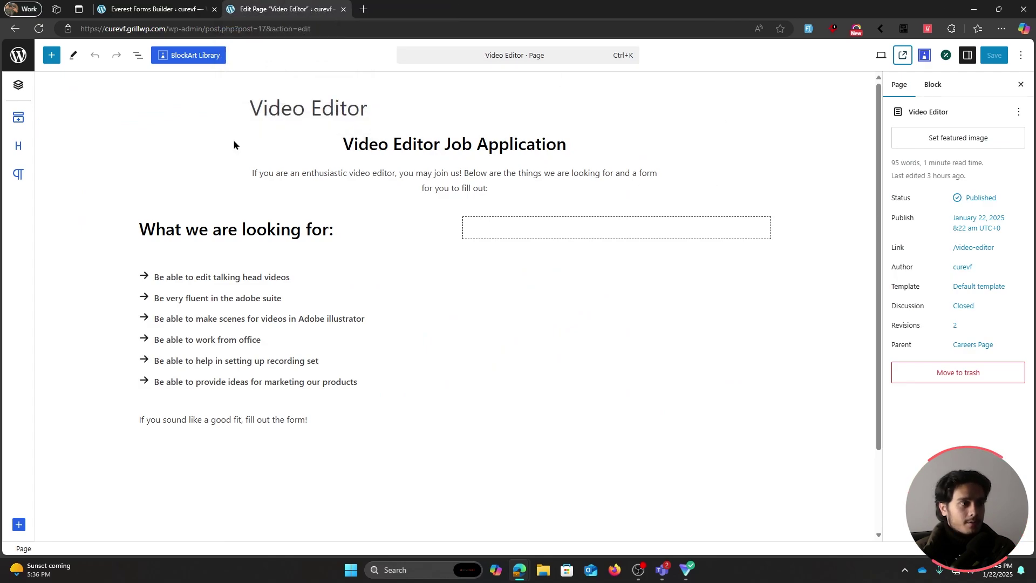
Step: Place an Everest Form block in the empty column beside the requirements list, assign it "Video Editor Job application", and save the page
left_click(51, 56)
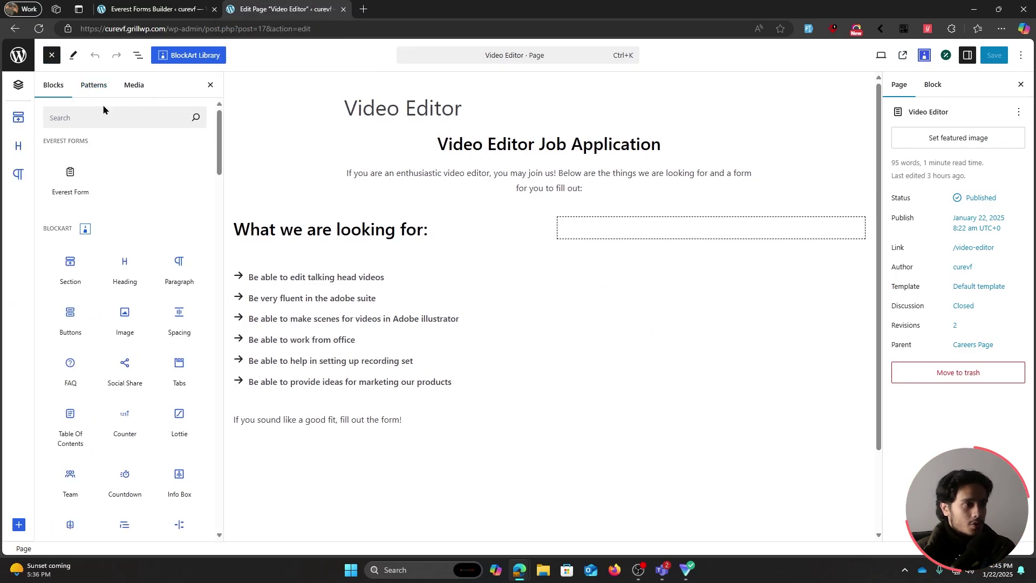
mouse_move(82, 166)
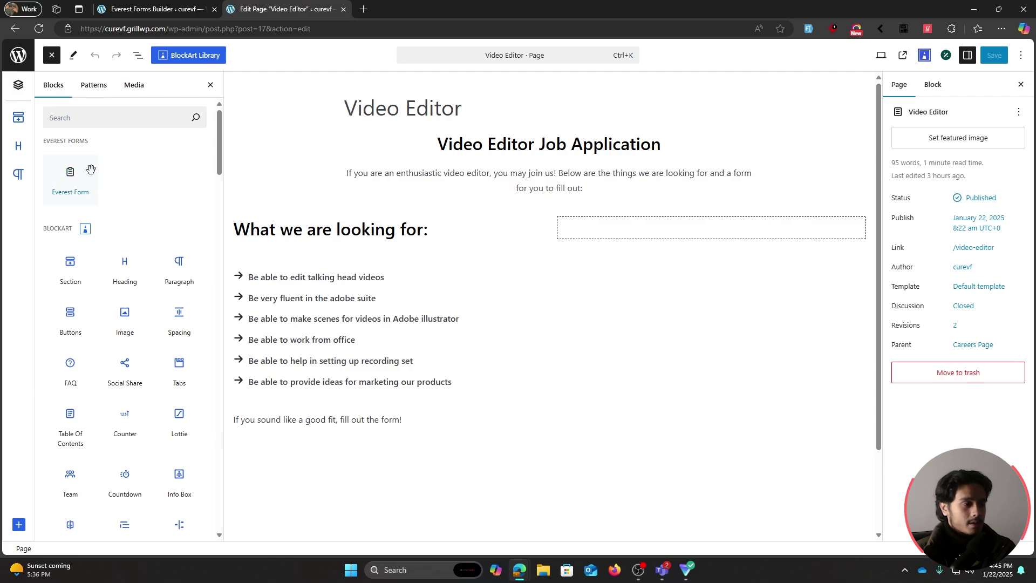
left_click_drag(84, 178, 669, 232)
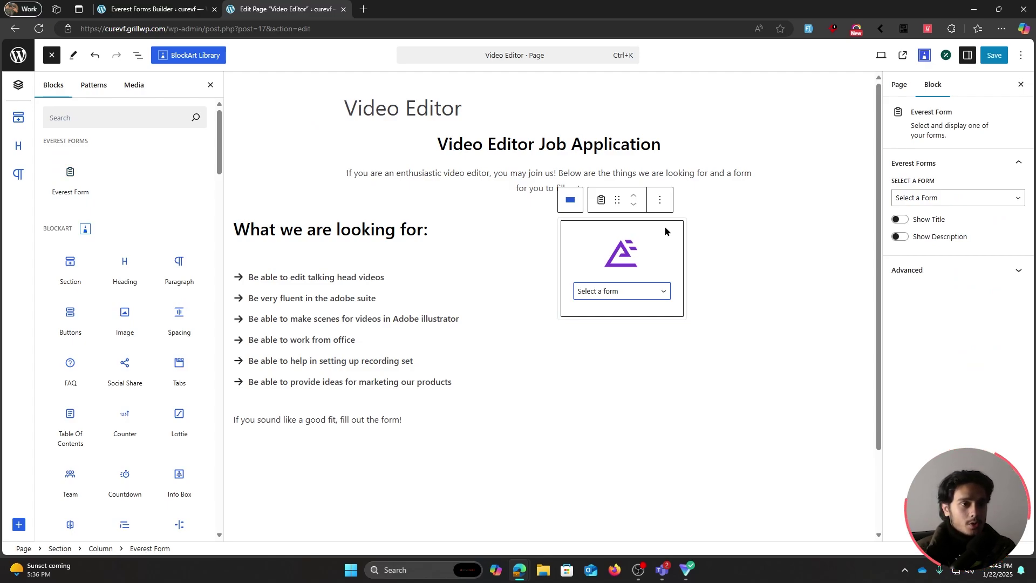
left_click(626, 292)
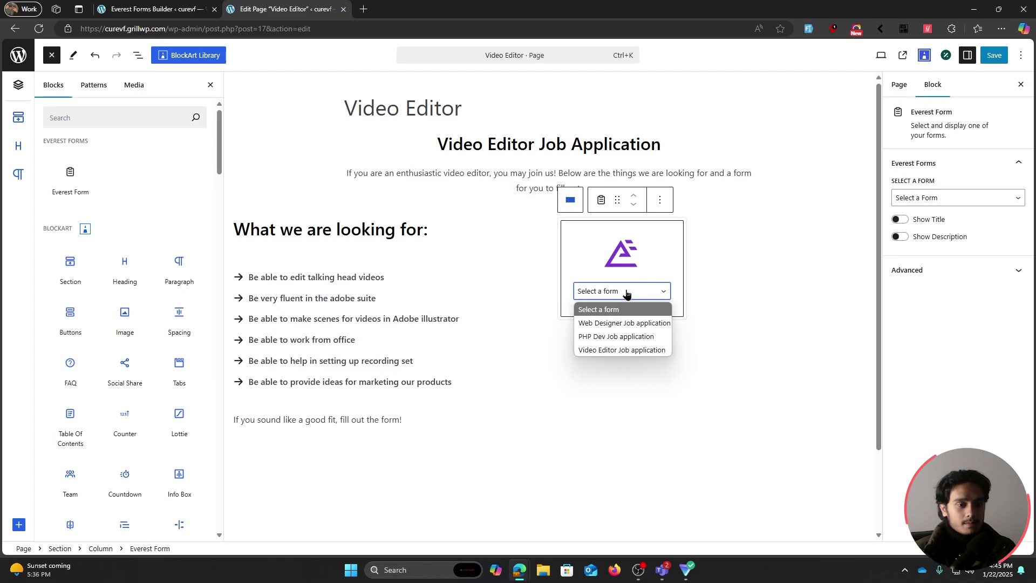
left_click(641, 351)
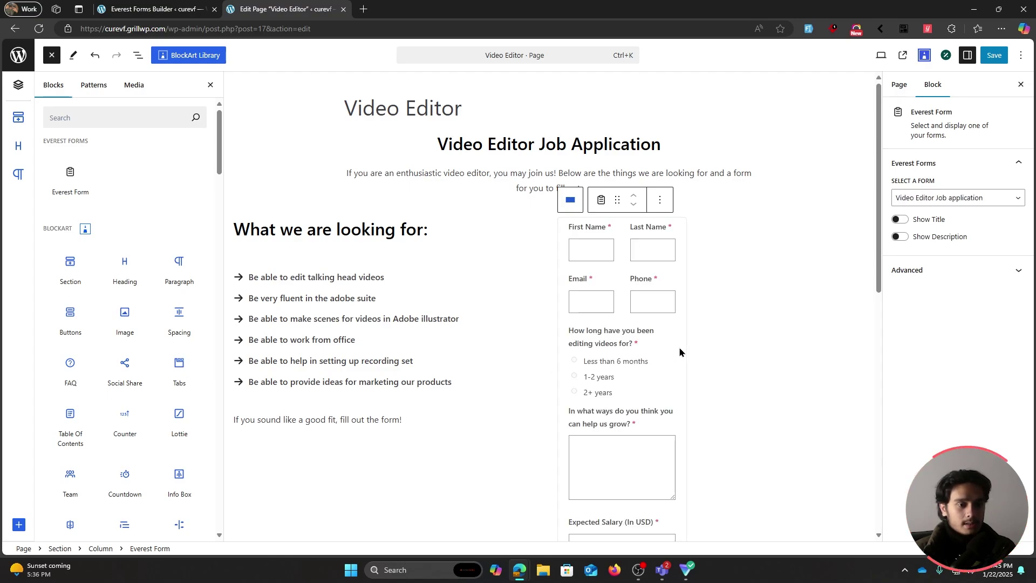
left_click(995, 55)
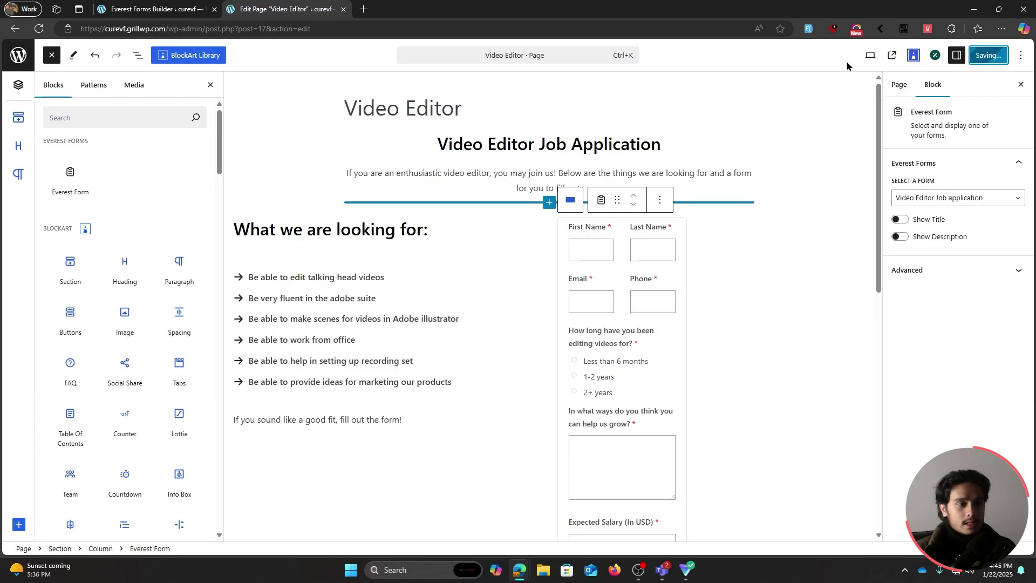
Step: Check the embedded application form's layout and fields on the published Video Editor page, and close that preview
scroll(659, 289, "down", 8)
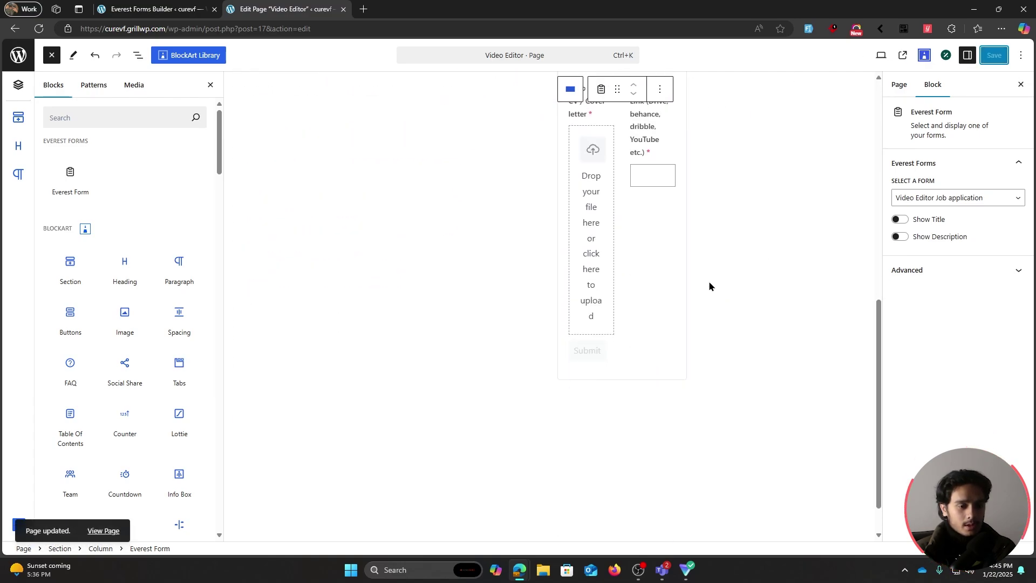
scroll(710, 286, "up", 6)
scroll(709, 286, "up", 2)
left_click(903, 55)
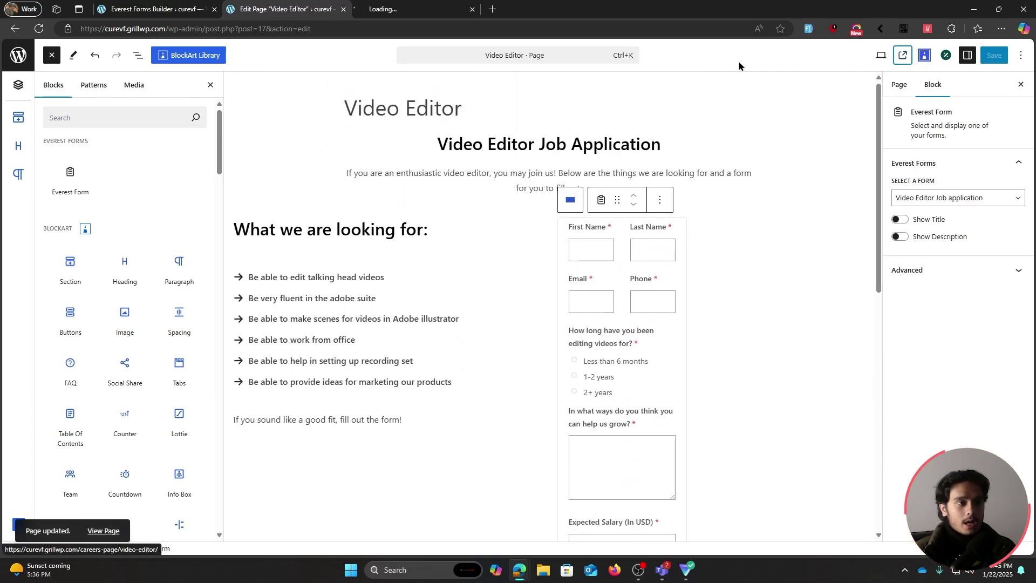
left_click(422, 5)
scroll(904, 291, "down", 5)
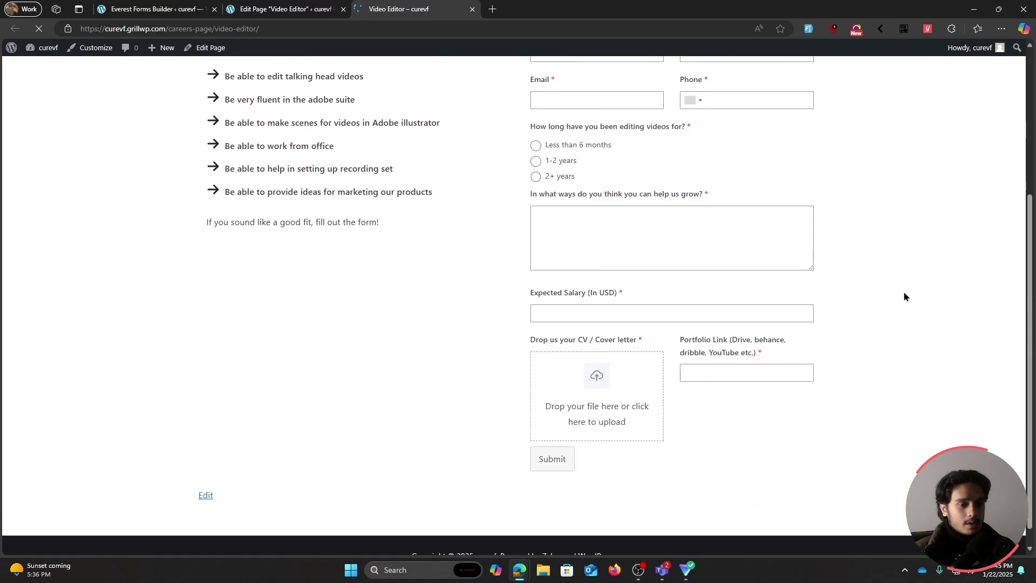
scroll(901, 294, "up", 5)
left_click(724, 274)
left_click(629, 318)
scroll(766, 340, "down", 2)
left_click(765, 340)
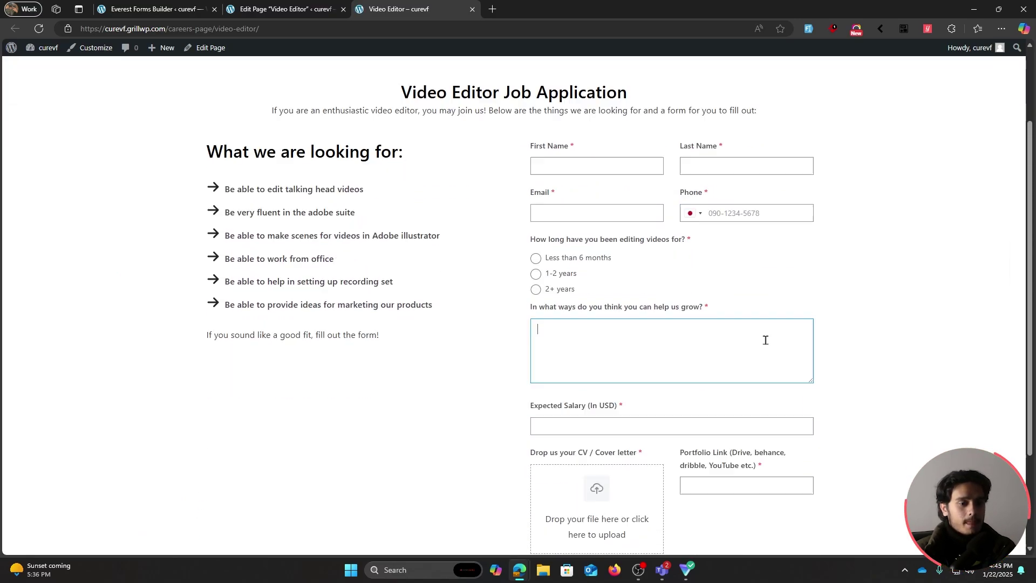
scroll(916, 323, "up", 1)
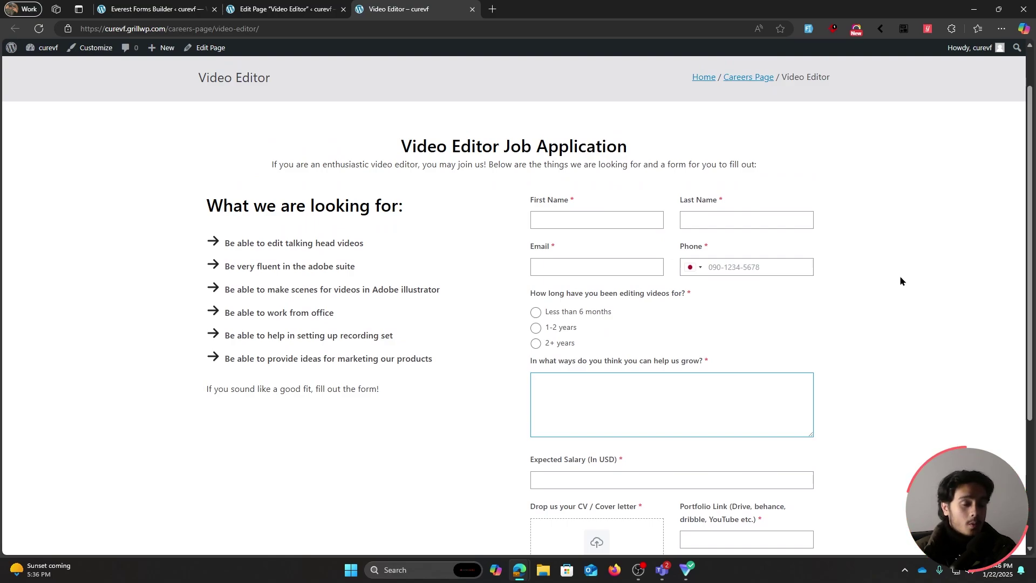
left_click(266, 5)
left_click(473, 11)
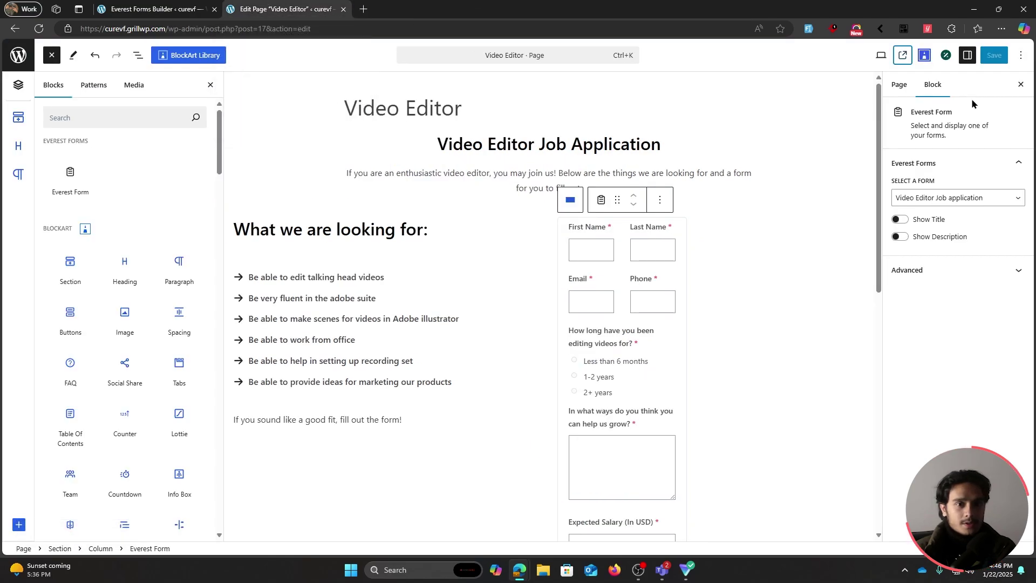
Step: Return to the list of all pages and open the PHP Developer page for editing in a separate tab
left_click(26, 60)
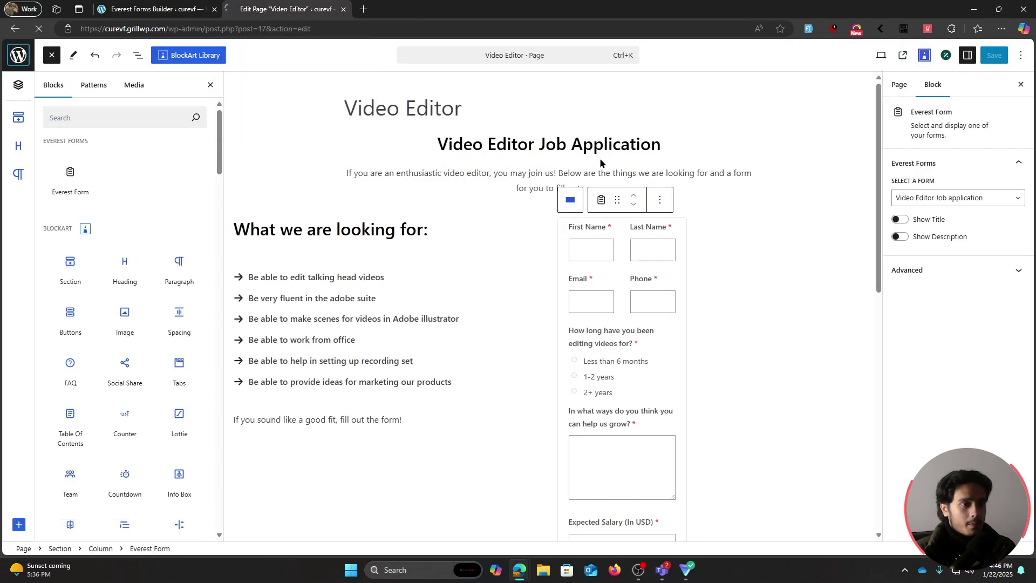
scroll(85, 308, "down", 1)
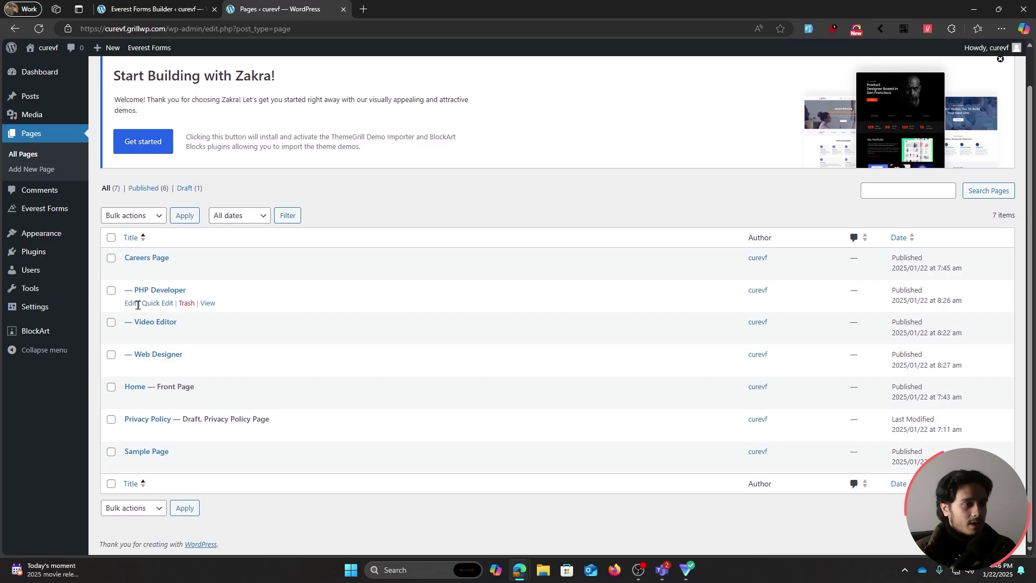
left_click(130, 304, "ctrl")
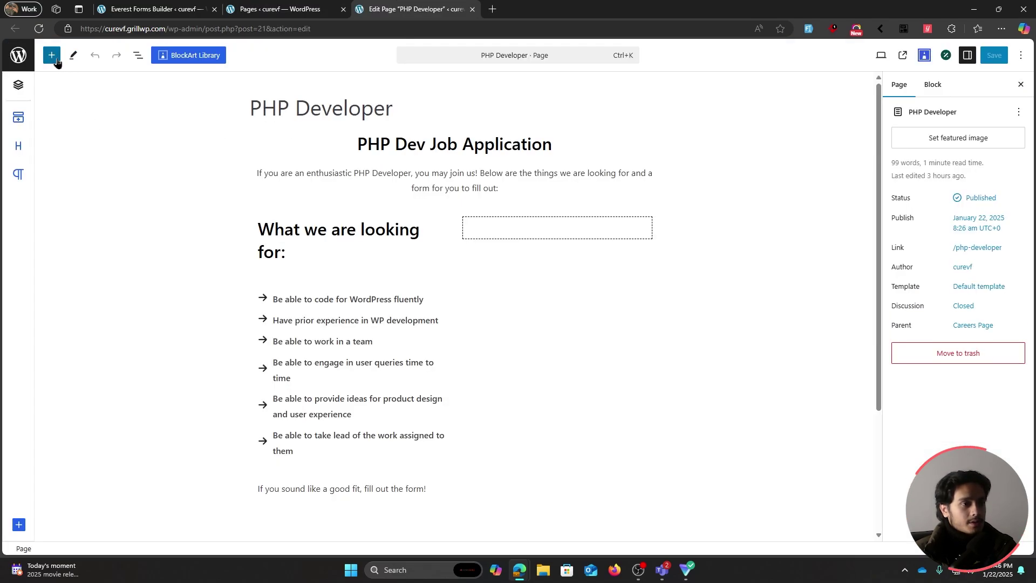
Step: Add an Everest Form block to the PHP Developer page's empty column, assign it "PHP Dev Job application", and save the page
left_click(57, 60)
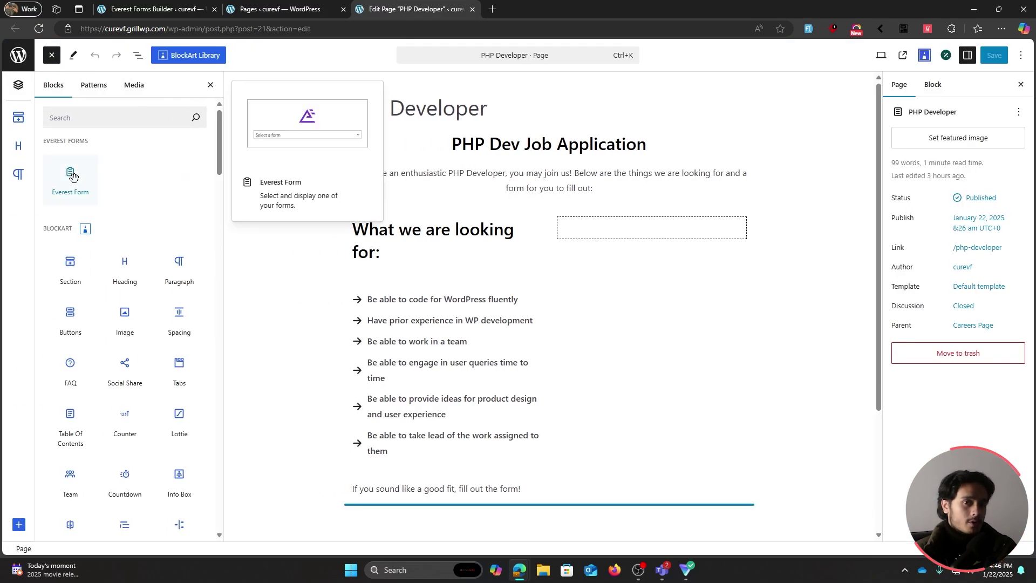
left_click_drag(73, 176, 636, 228)
left_click(624, 294)
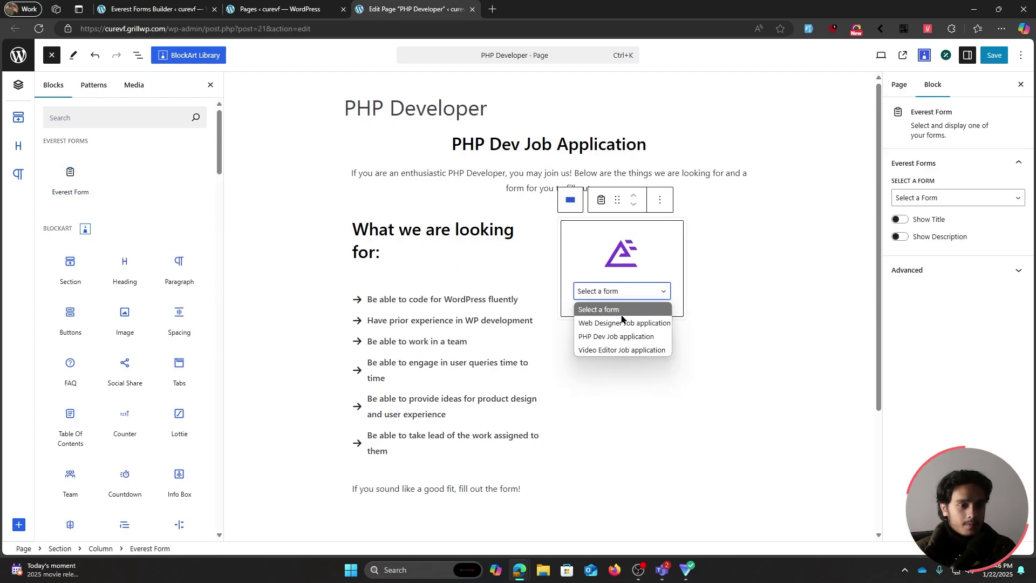
left_click(629, 336)
scroll(685, 324, "down", 2)
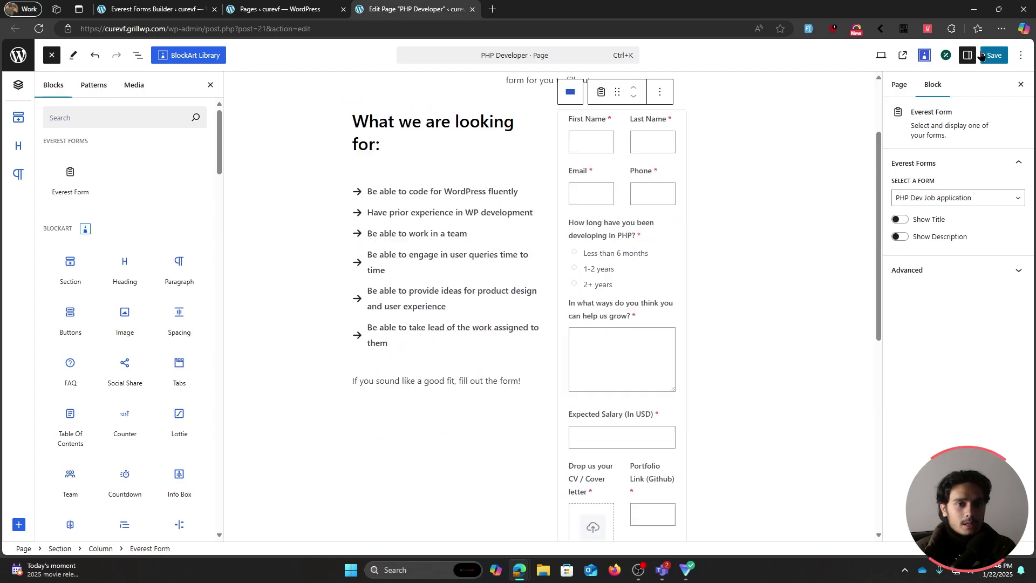
left_click(994, 55)
Step: Examine the form on the published PHP Developer page, and close both the preview and the page's editor
left_click(893, 56)
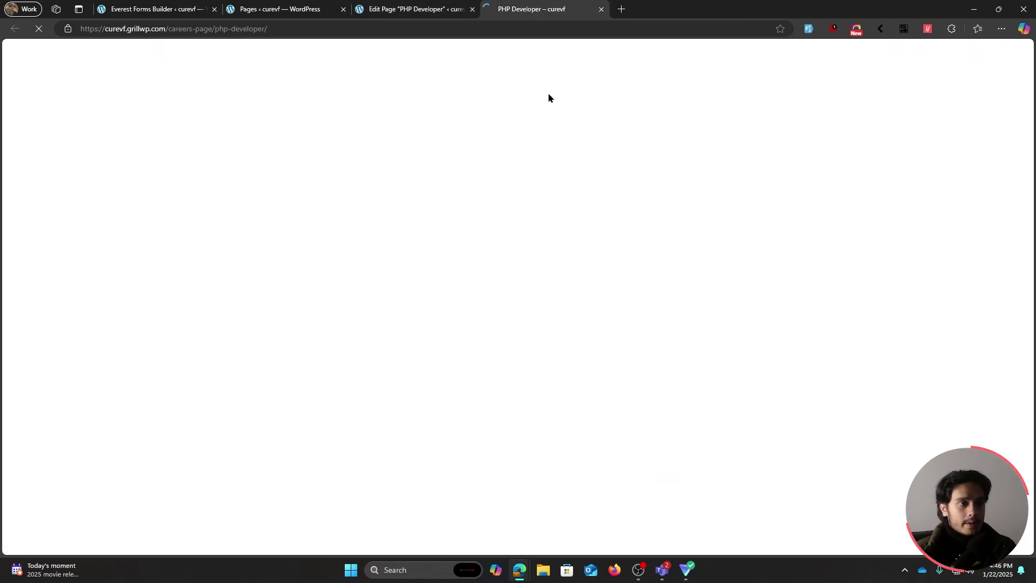
scroll(757, 210, "down", 4)
scroll(756, 209, "up", 5)
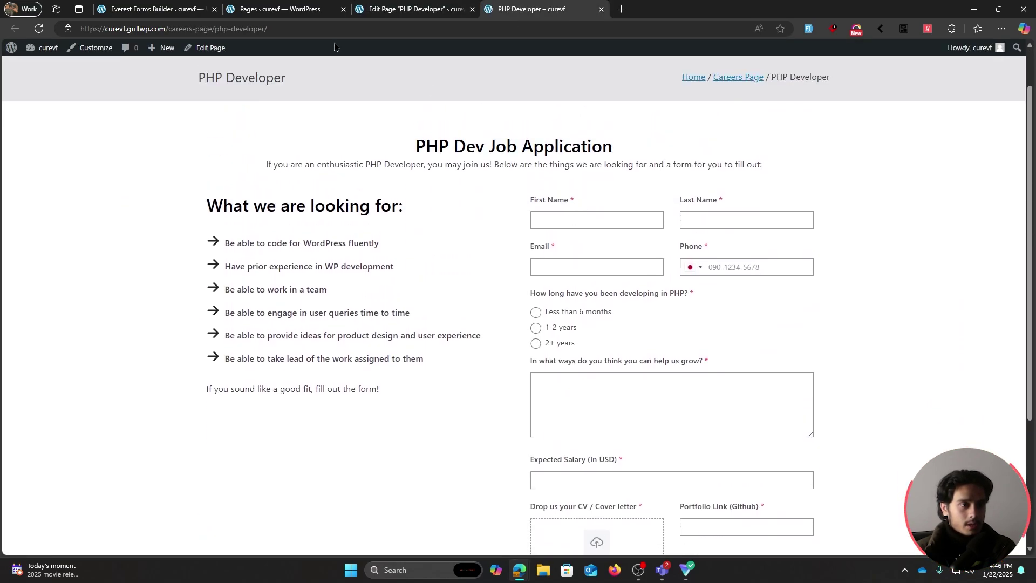
left_click(416, 9)
left_click(600, 9)
left_click(472, 9)
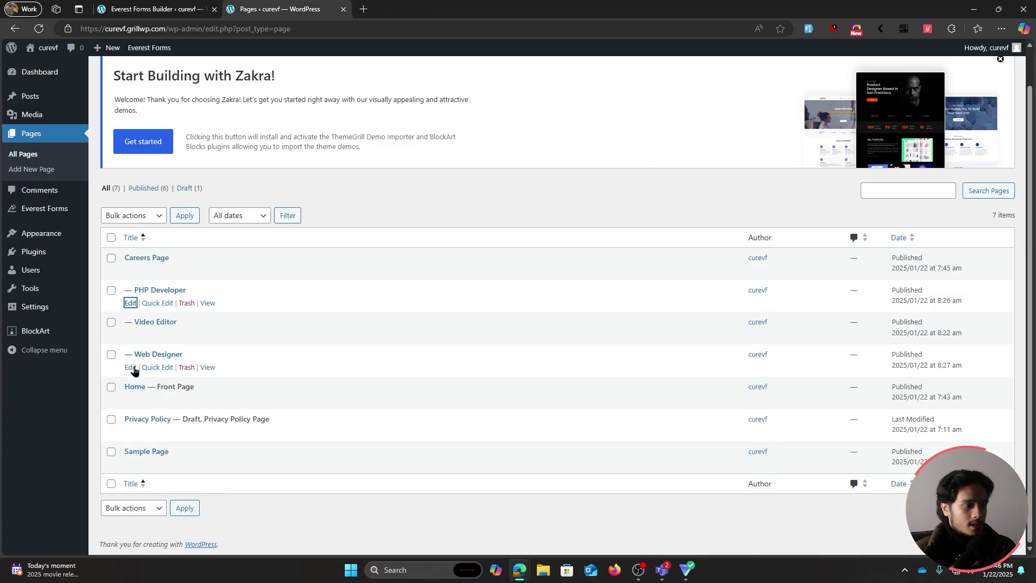
Step: Open the Web Designer page for editing, embed "Web Designer Job application" in its empty column with an Everest Form block, and save
middle_click(136, 371)
left_click_drag(71, 170, 631, 233)
left_click(633, 289)
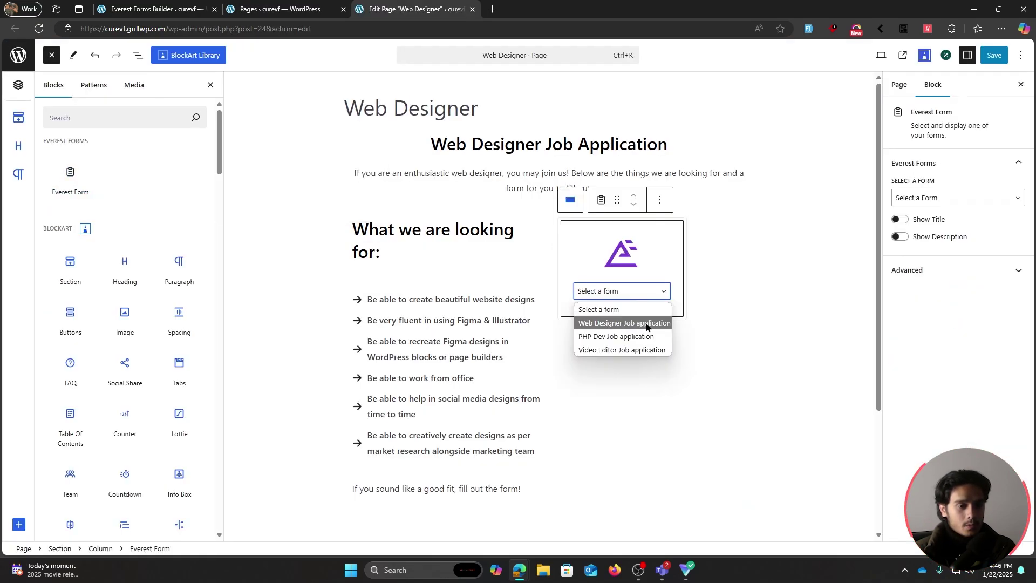
left_click(638, 323)
left_click(994, 55)
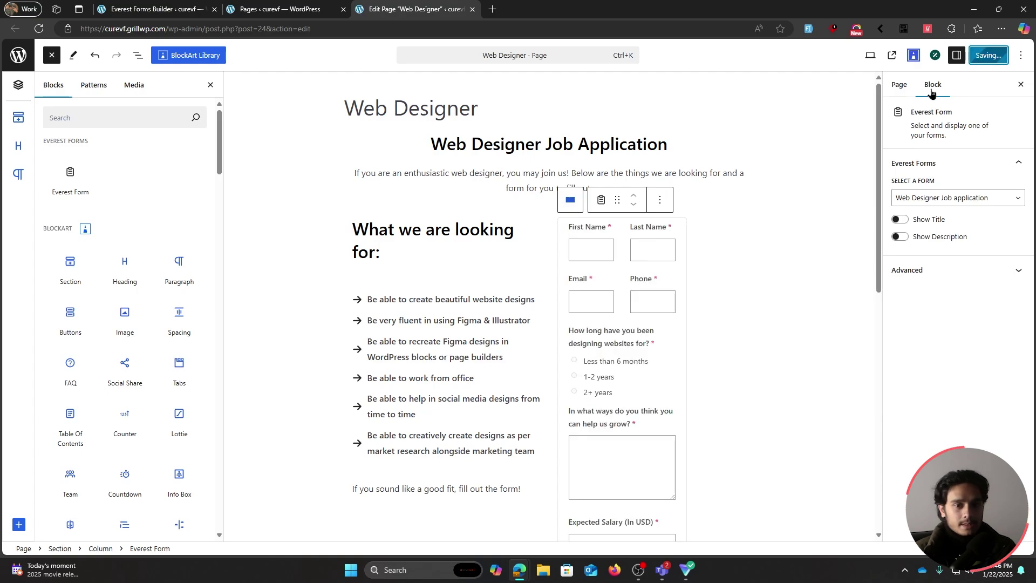
Step: Examine the form on the published Web Designer page, and close both the preview and the page's editor
left_click(903, 55)
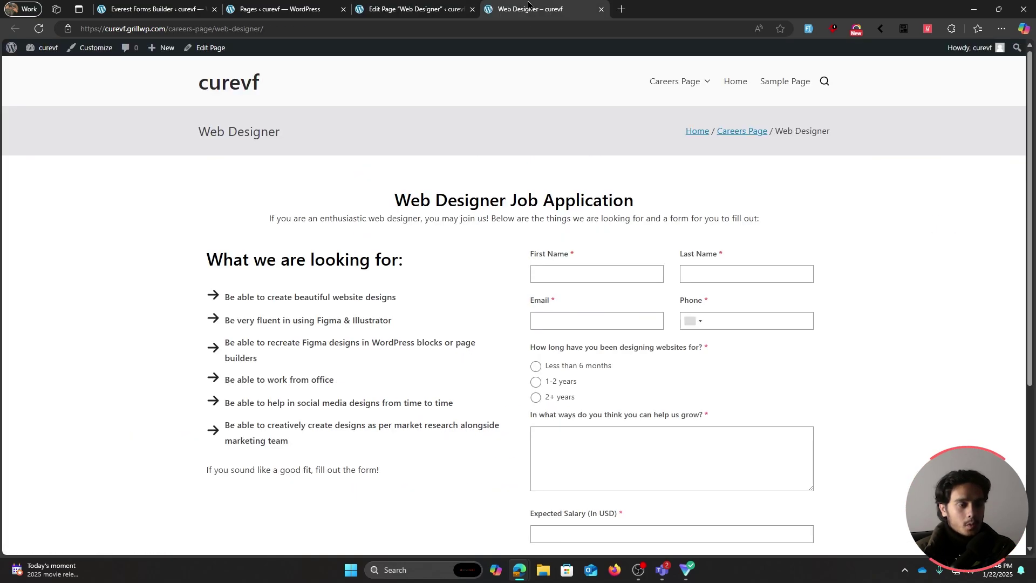
scroll(832, 253, "down", 3)
scroll(832, 253, "up", 3)
key("ctrl+w")
key("ctrl+w")
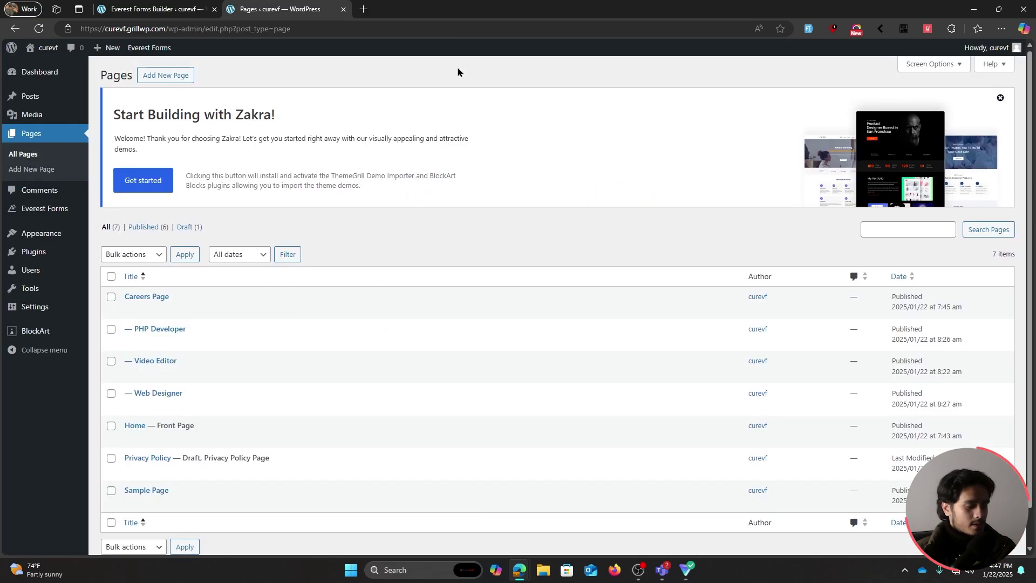
left_click_drag(164, 29, 81, 28)
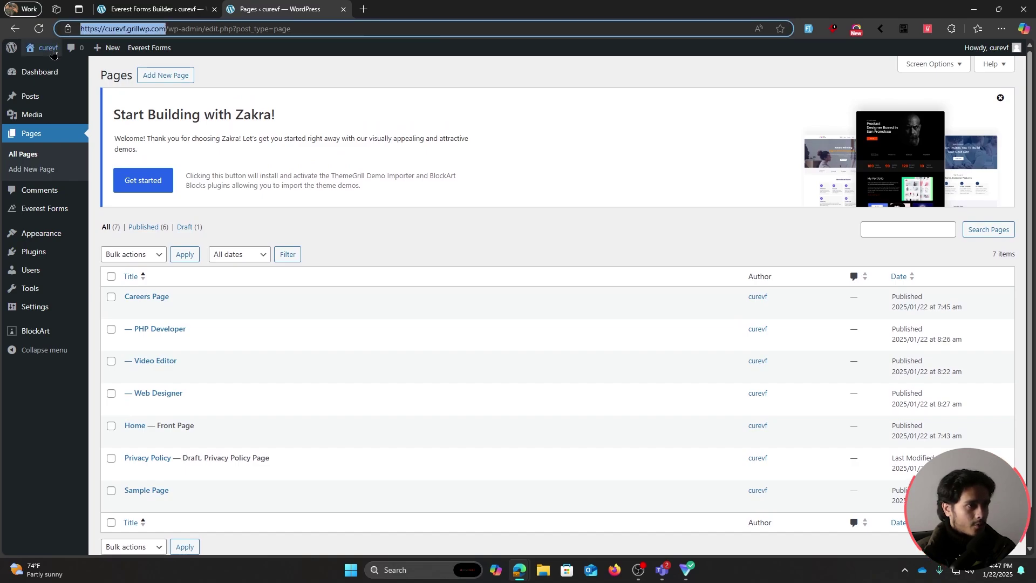
key("ctrl+c")
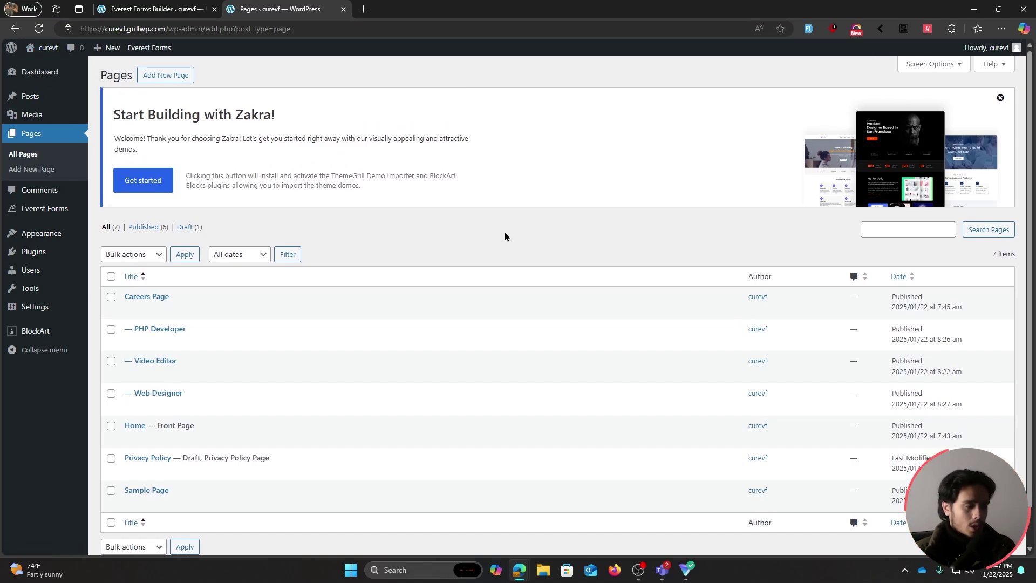
key("ctrl+shift+n")
key("ctrl+v")
type("/")
key("Return")
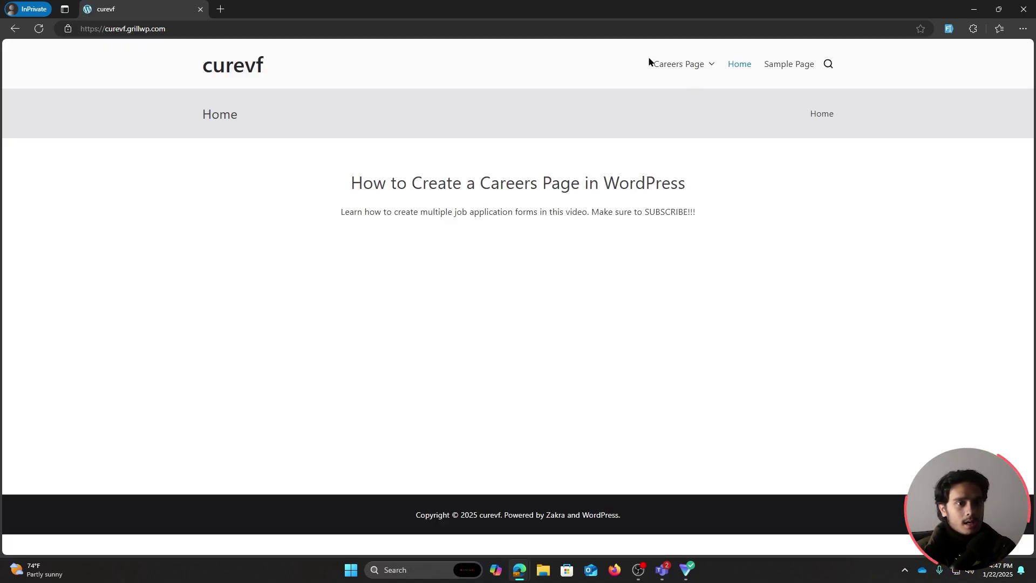
Step: Go to the site's Careers Page, open the Video Editor listing's application, and look over its form from the First Name field down
mouse_move(671, 64)
left_click(676, 65)
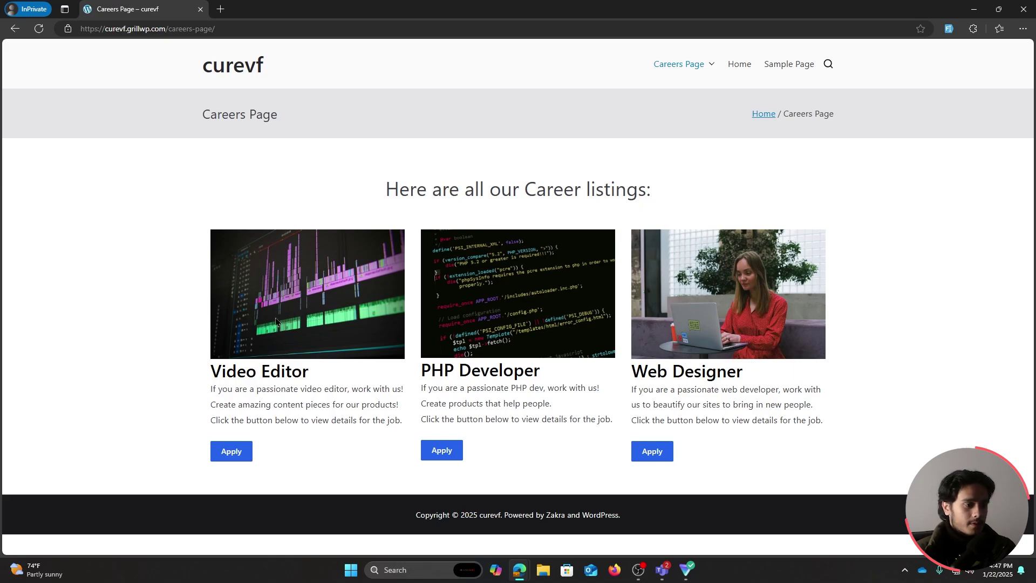
left_click(231, 452)
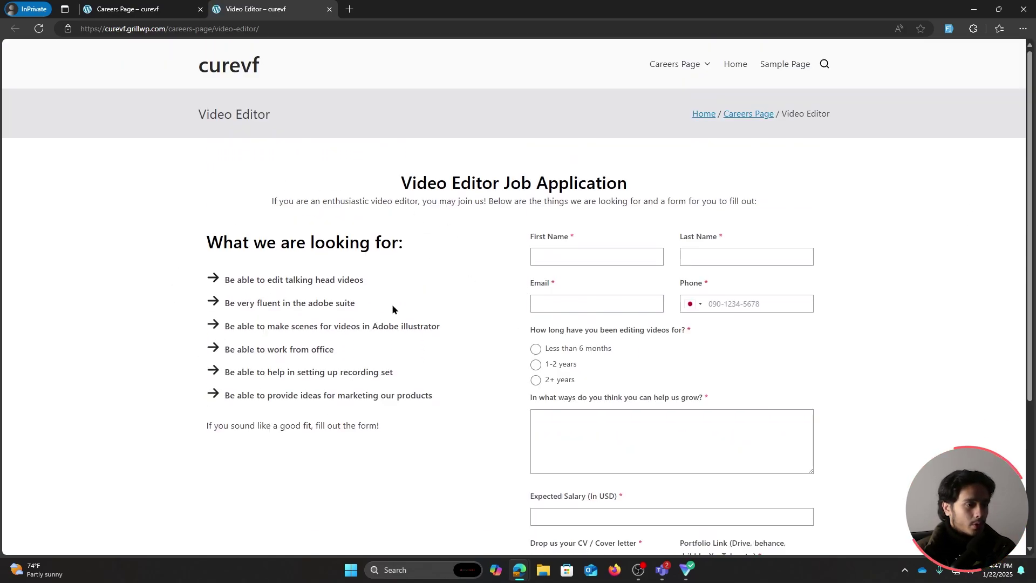
left_click(596, 257)
scroll(845, 286, "down", 2)
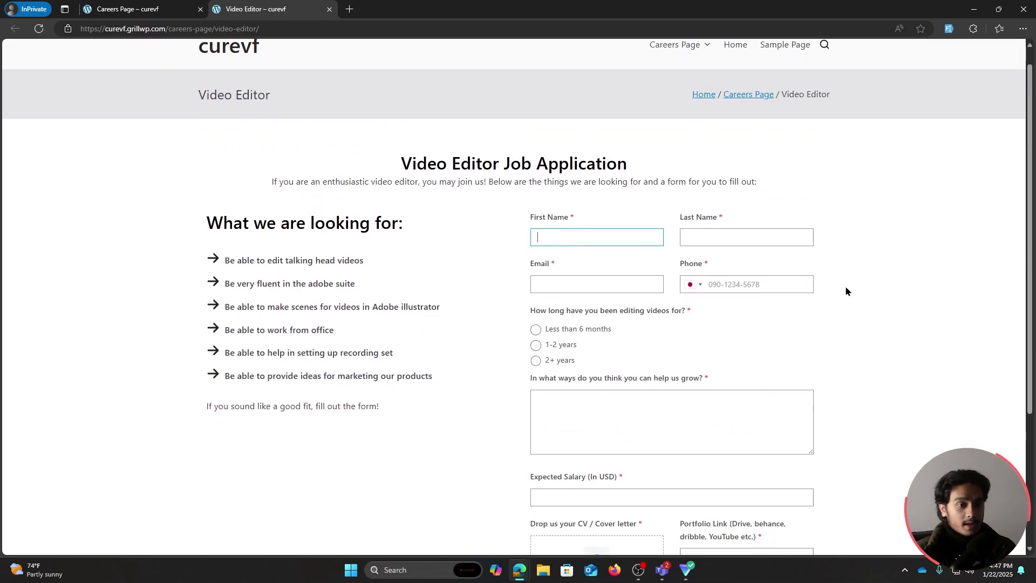
Step: Autofill the Video Editor application with dummy data, enter a valid phone number, and upload images.png as the CV / Cover letter
scroll(848, 287, "up", 2)
left_click(949, 29)
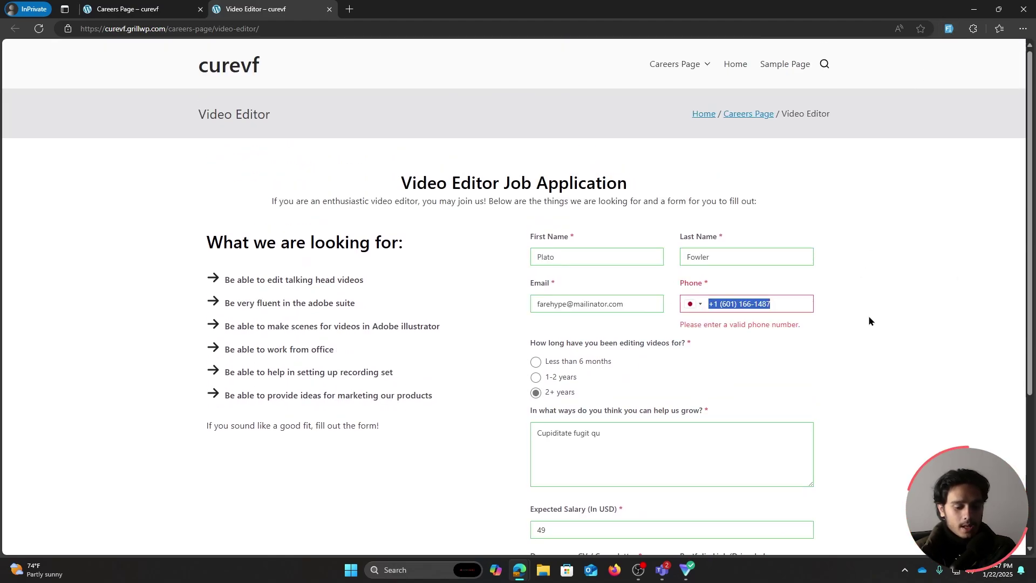
scroll(861, 316, "down", 4)
left_click(599, 373)
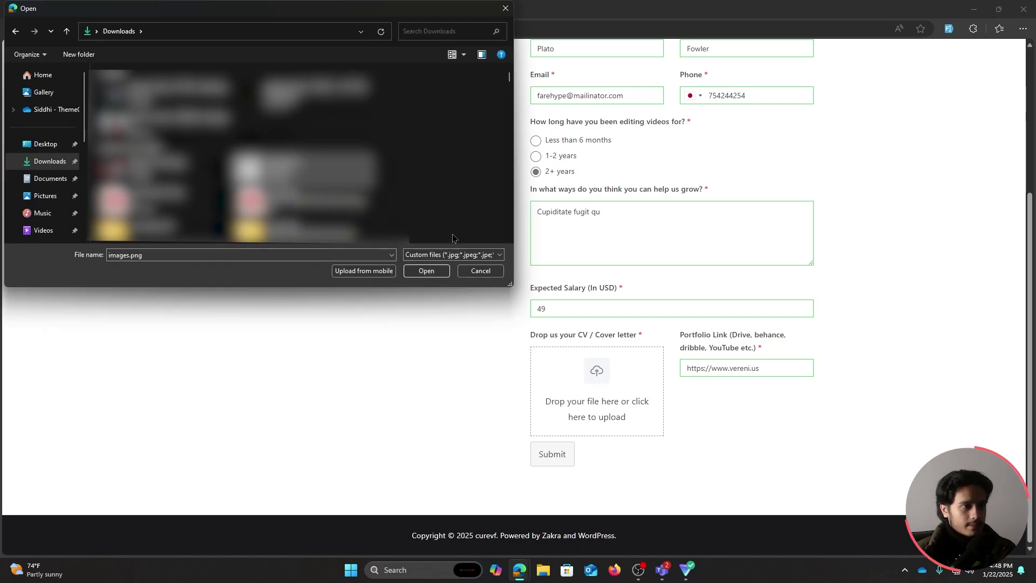
left_click(429, 271)
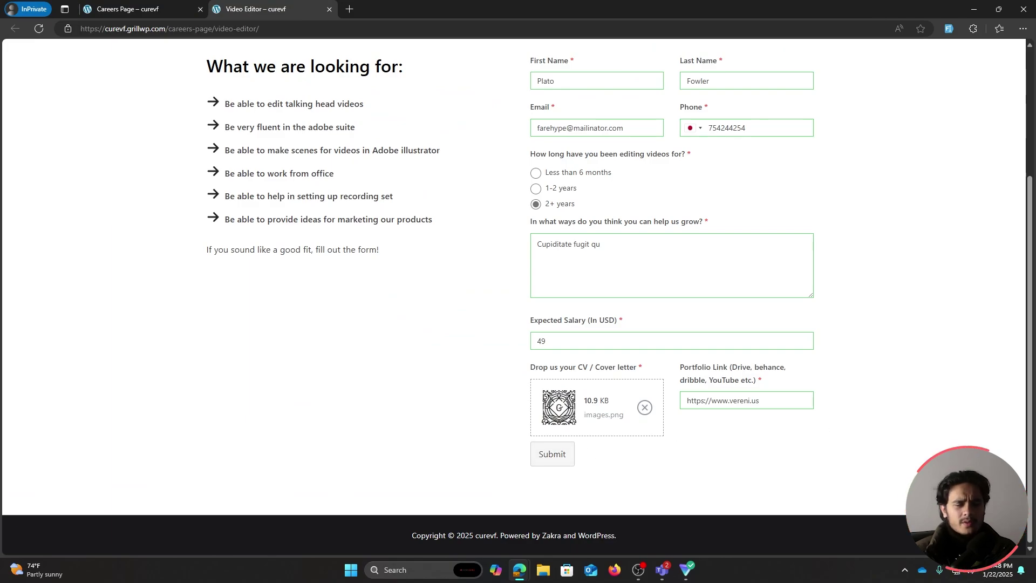
Step: Set the expected salary to 49646, add "awfasfawfafawfwaf" to the how-you-can-help-us-grow answer, and submit the application
scroll(865, 280, "up", 1)
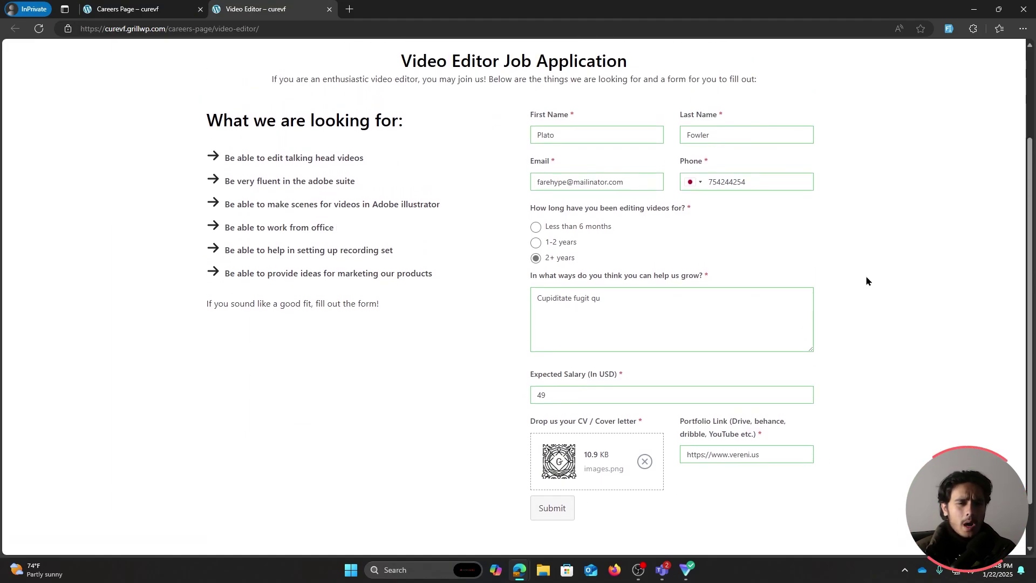
left_click(575, 399)
type("646")
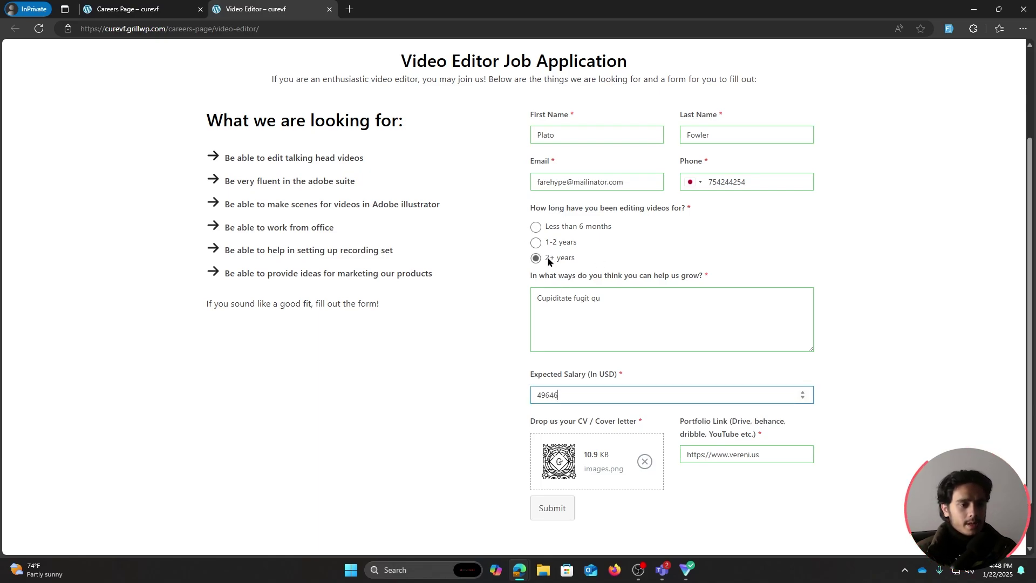
left_click(621, 292)
left_click(619, 292)
type("awfasfawfafawfwaf")
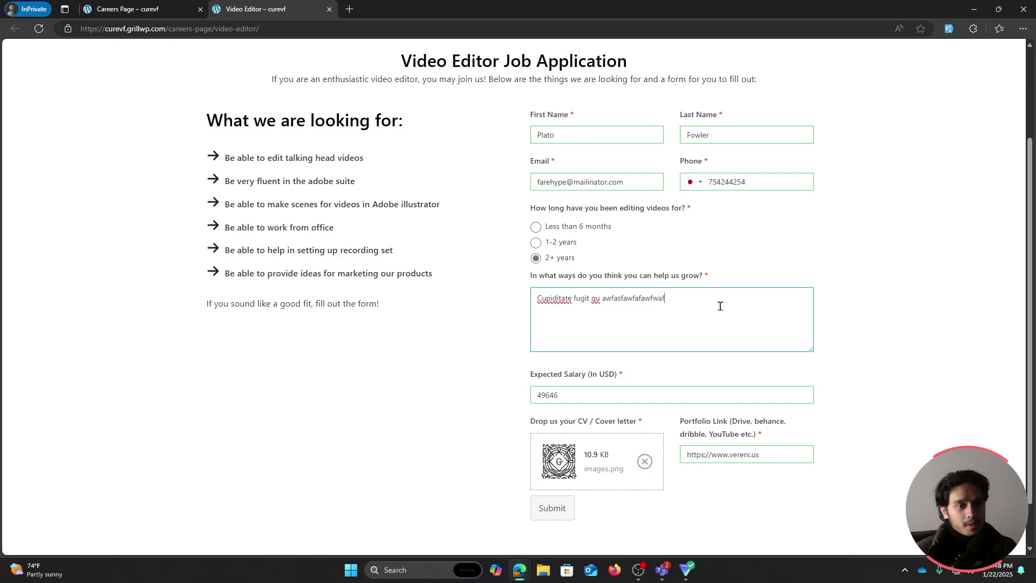
left_click(779, 448)
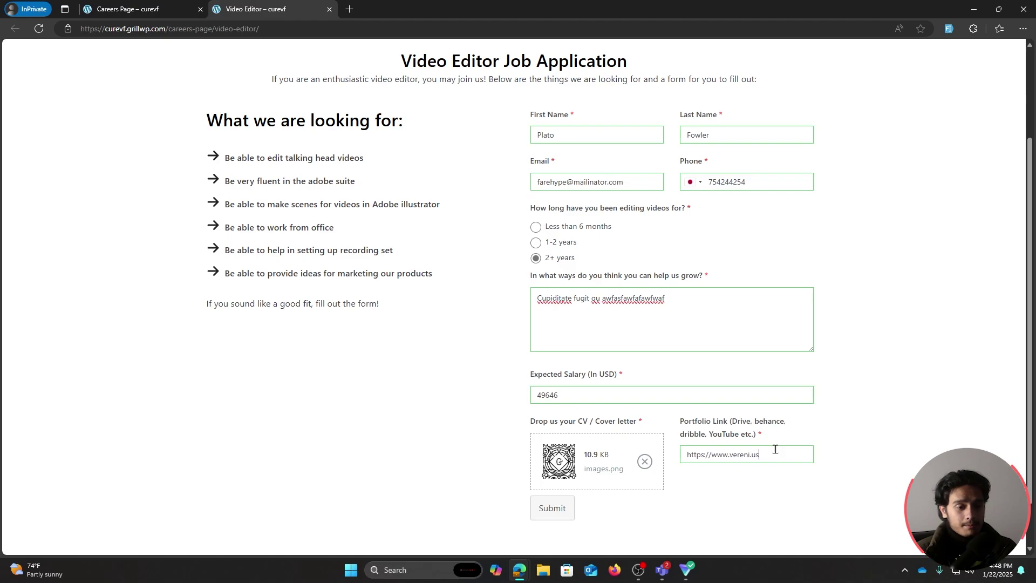
left_click(552, 509)
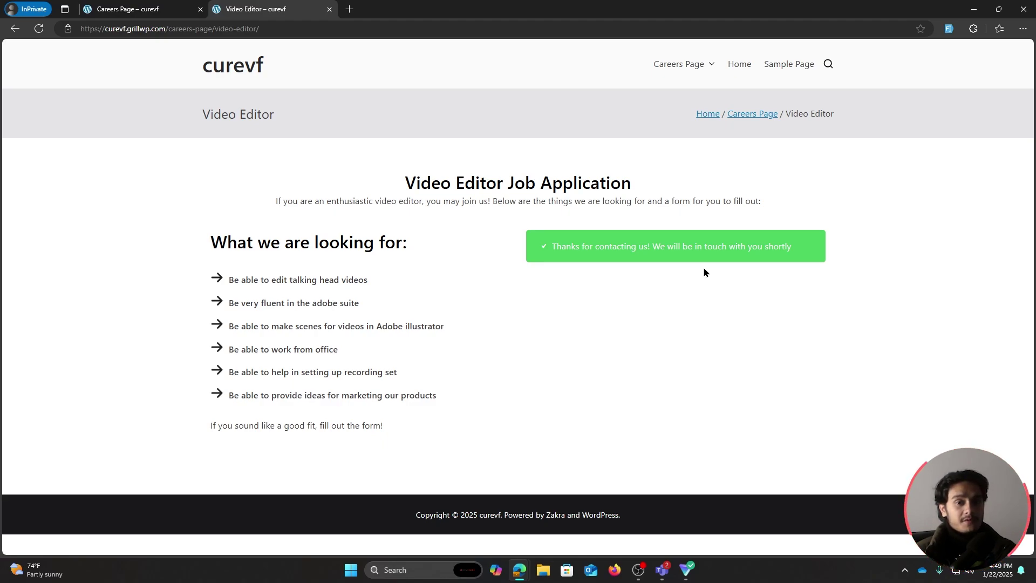
Step: Return to the WordPress admin window, open the Everest Forms entries, and filter them by "Video Editor Job application"
double_click(679, 6)
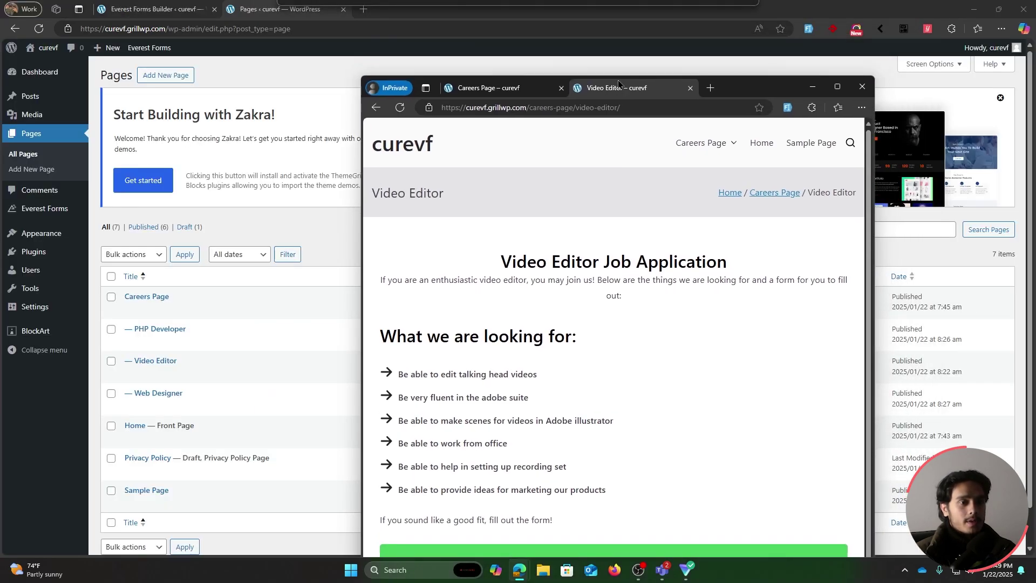
left_click(610, 18)
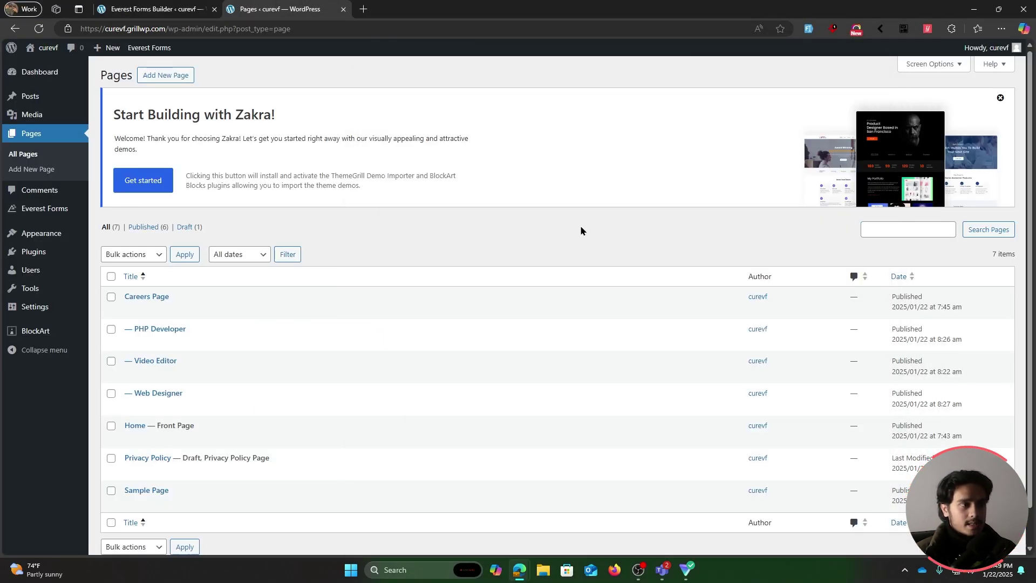
mouse_move(46, 209)
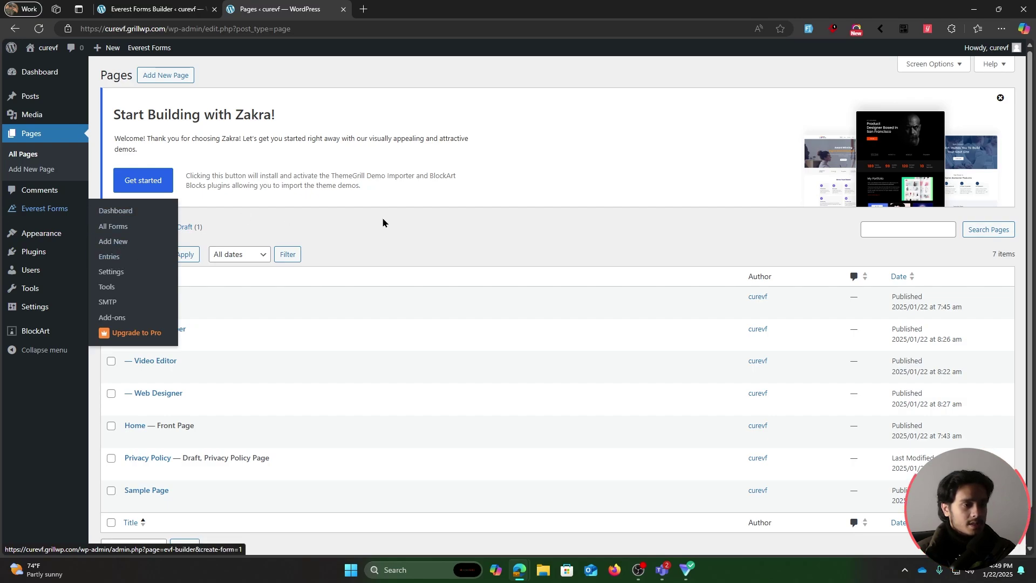
mouse_move(54, 210)
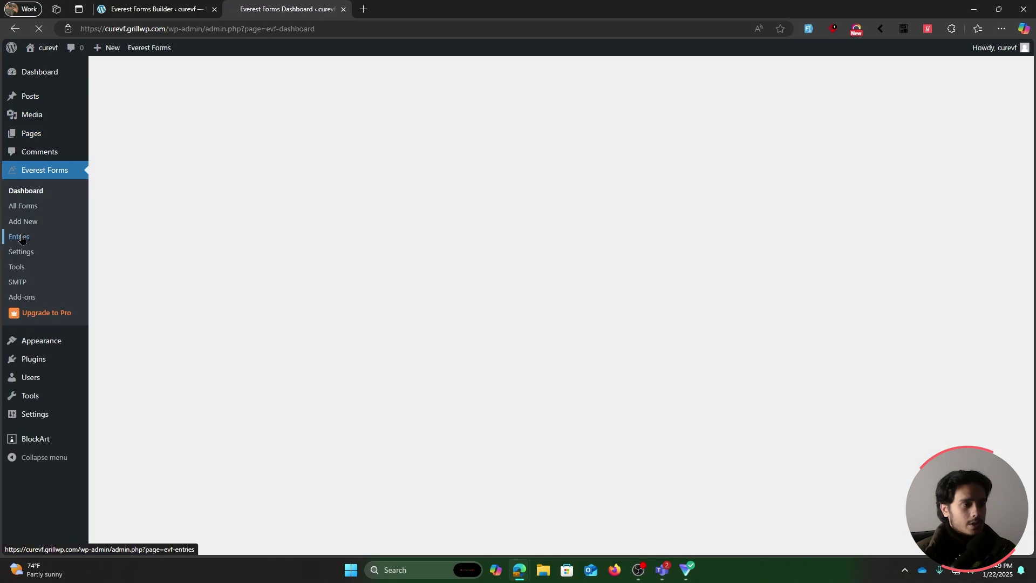
left_click(19, 236)
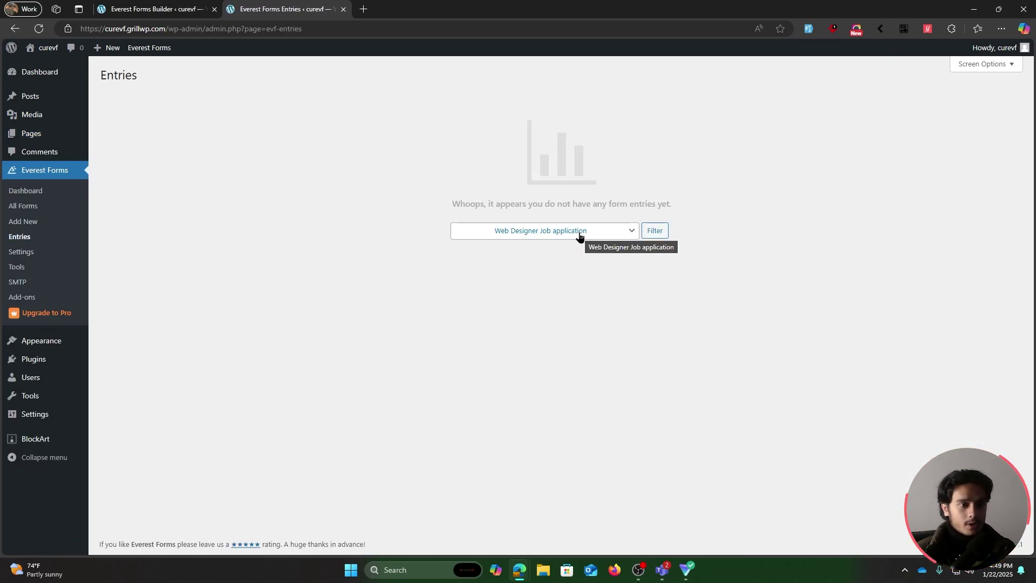
left_click(578, 231)
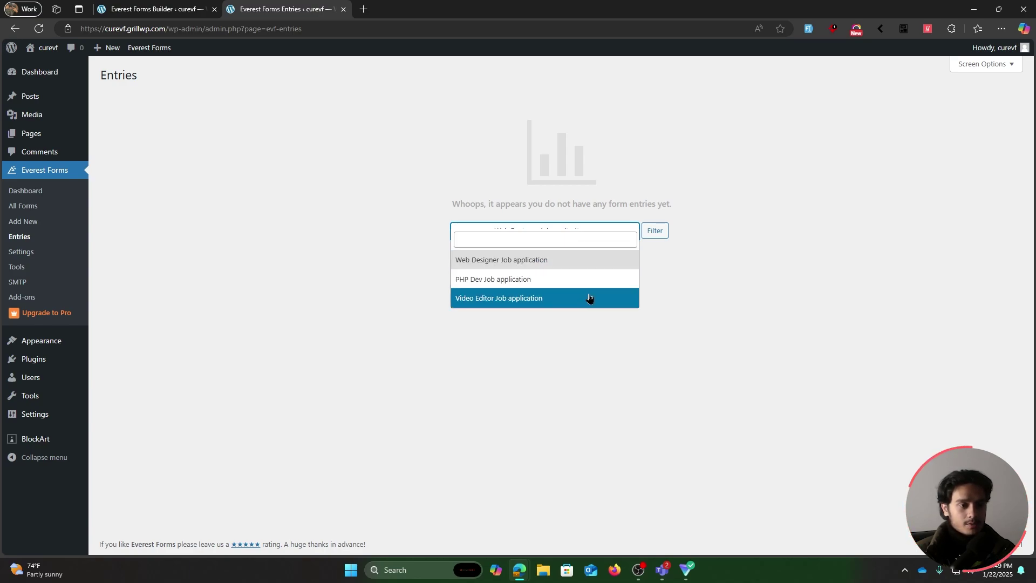
left_click(558, 303)
left_click(653, 232)
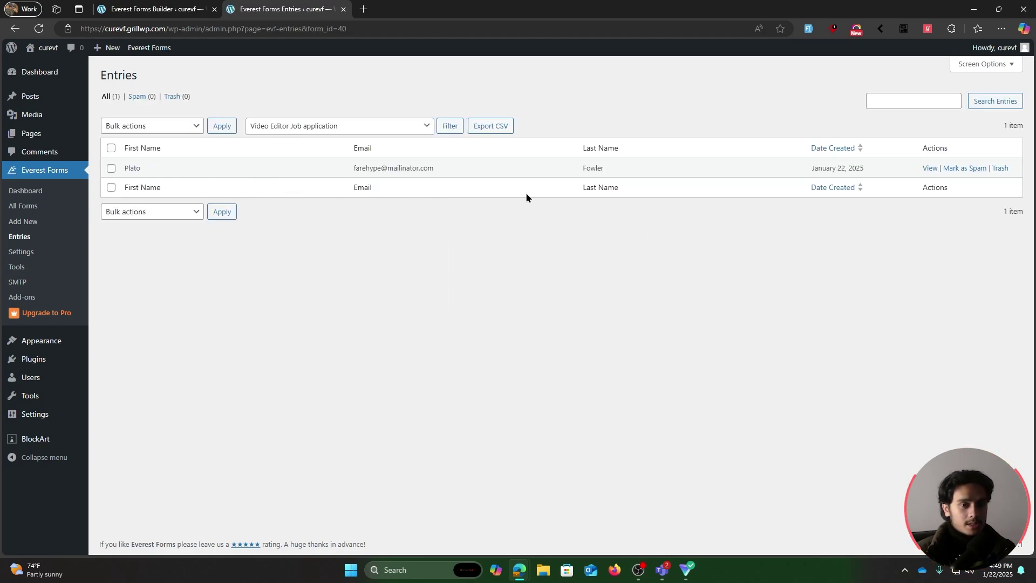
Step: View the submitted Video Editor entry's details, open its uploaded CV / Cover letter file, and close the file
left_click(930, 168)
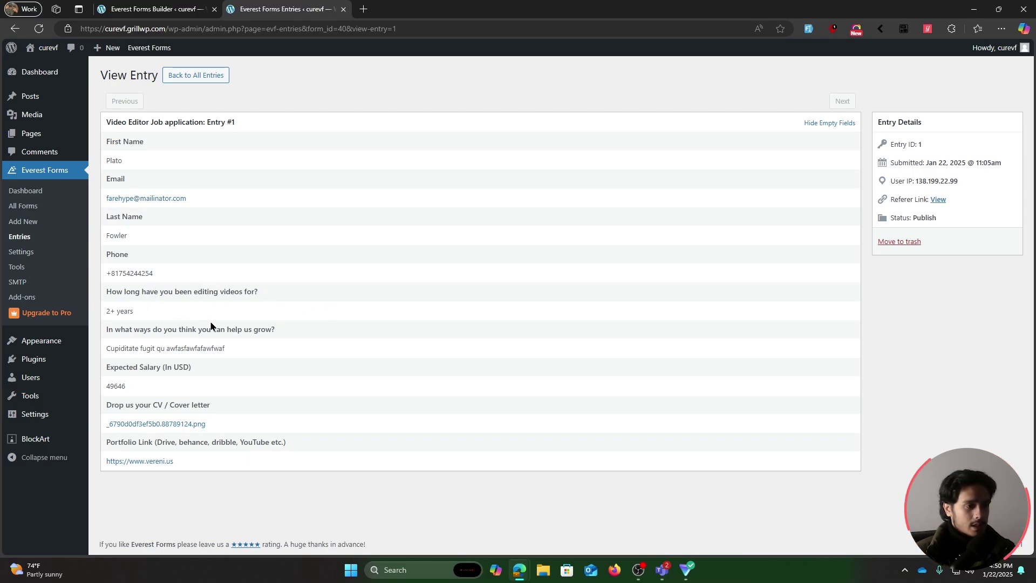
left_click(169, 421)
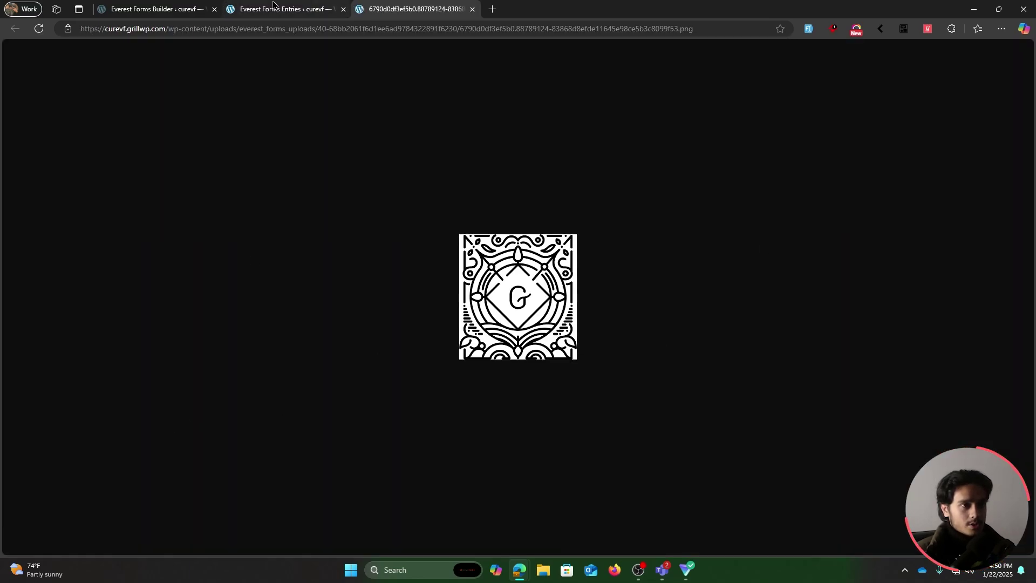
key("ctrl+w")
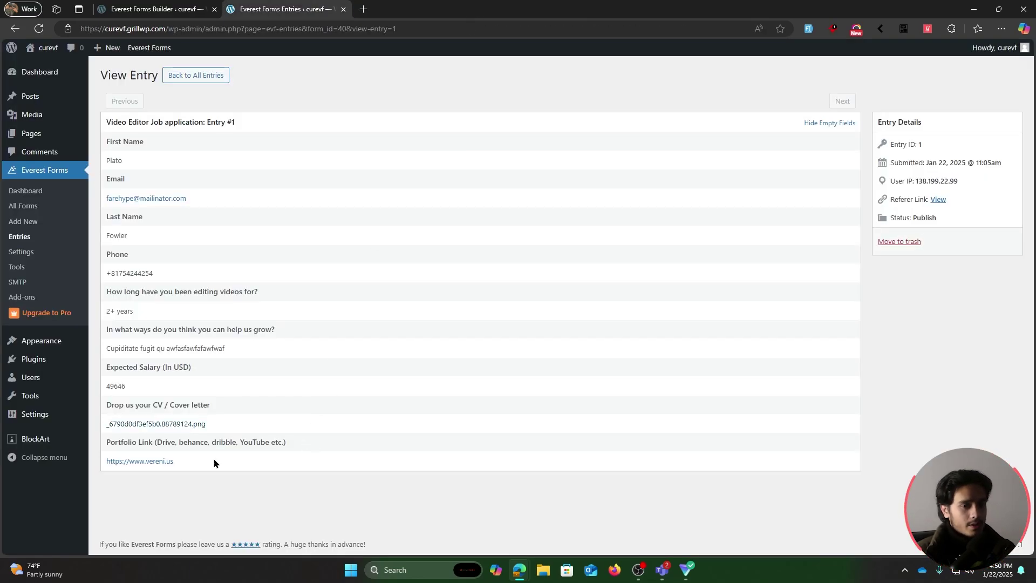
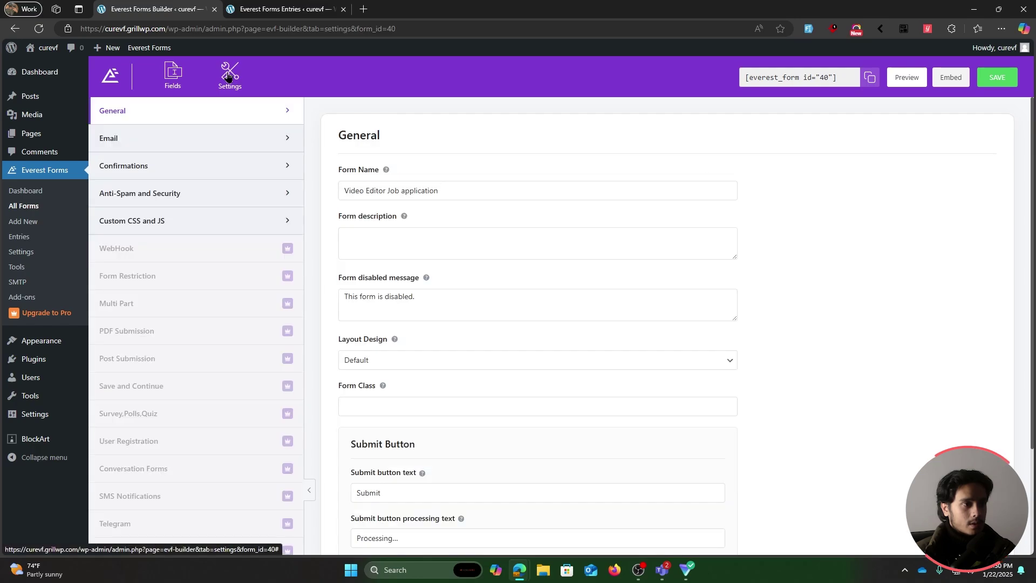
Step: Examine the Video Editor form's General settings, from its name and layout to the submit button, Ajax and entry storage options
scroll(615, 243, "down", 3)
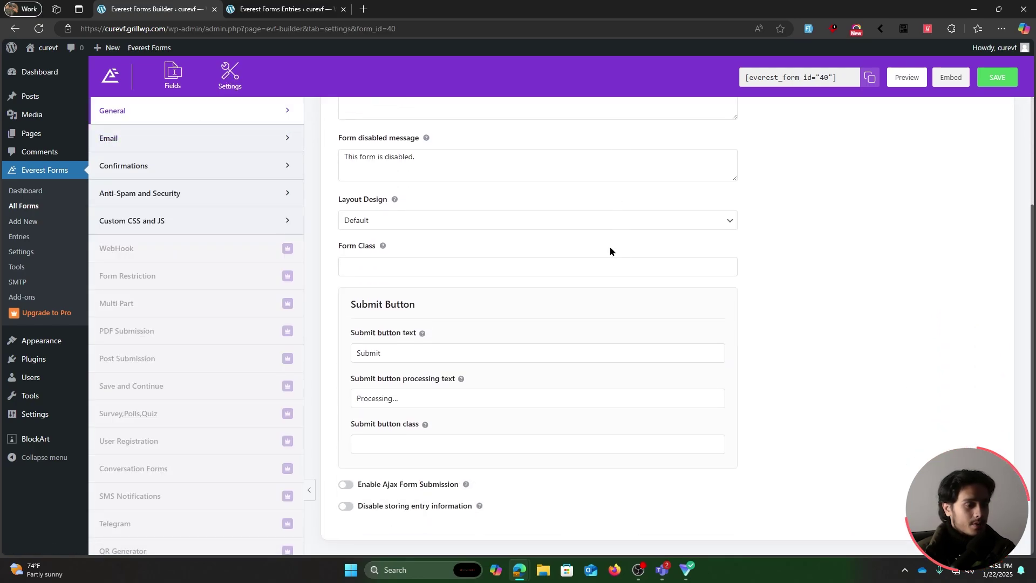
scroll(642, 290, "up", 3)
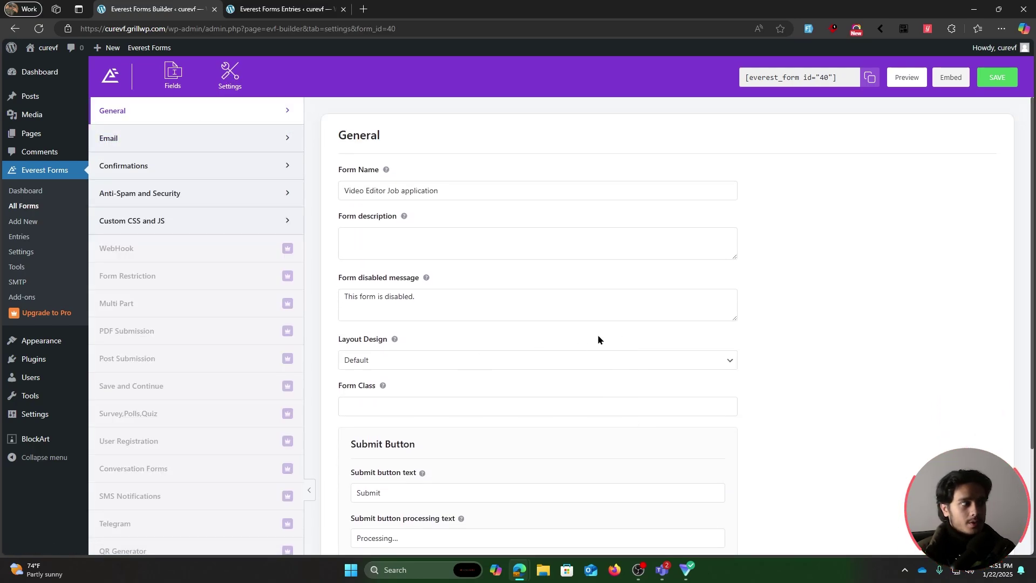
scroll(598, 335, "down", 2)
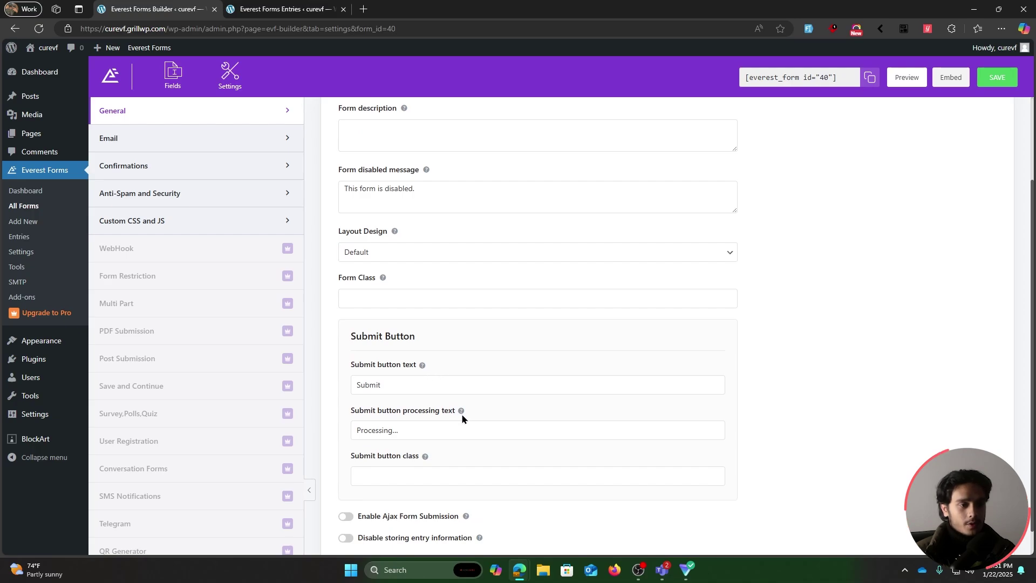
scroll(472, 334, "up", 1)
scroll(511, 303, "up", 1)
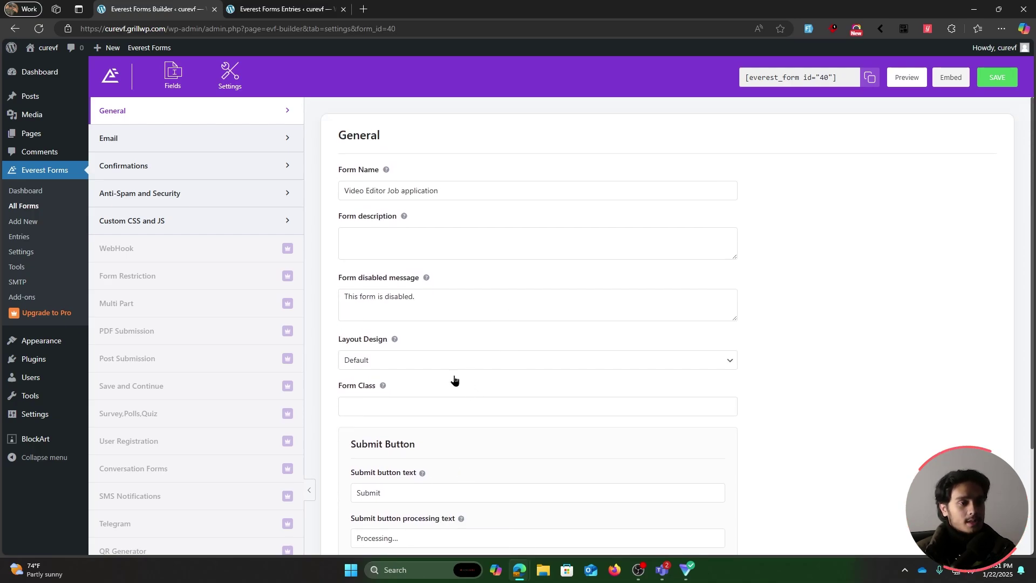
scroll(529, 394, "down", 3)
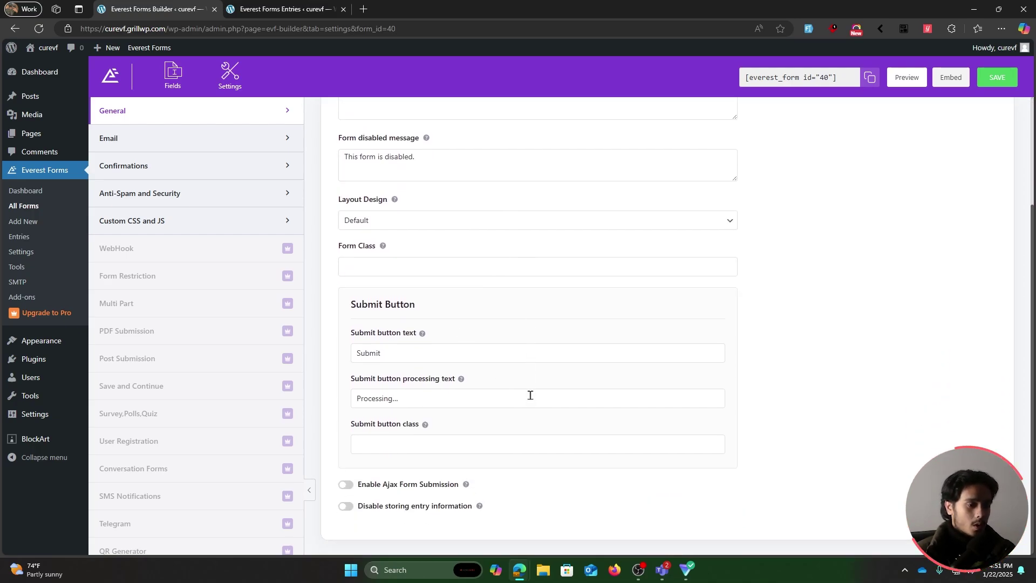
scroll(530, 395, "up", 3)
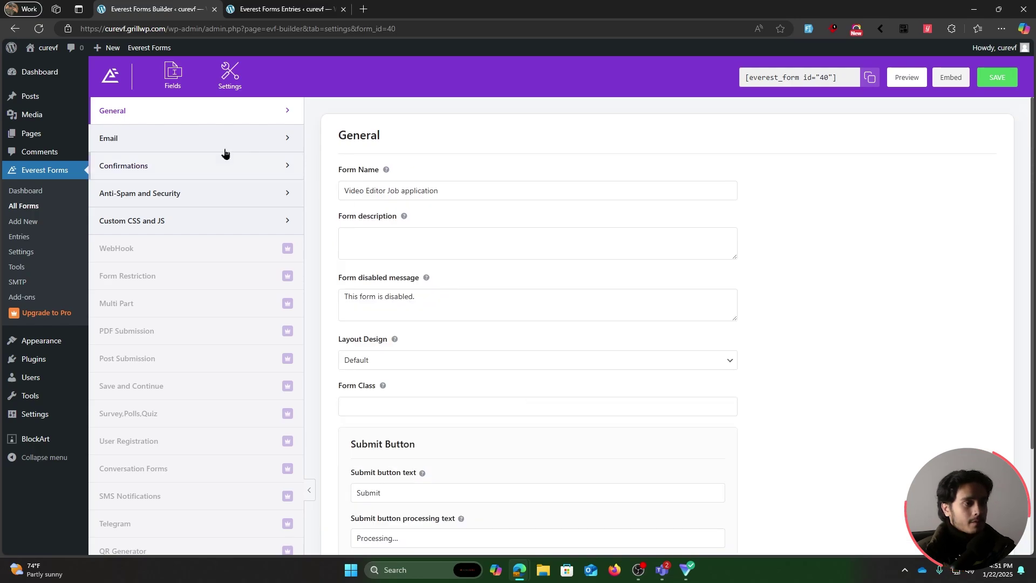
Step: Add an email notification named "Applicant Email" in the Video Editor form's email settings
left_click(171, 139)
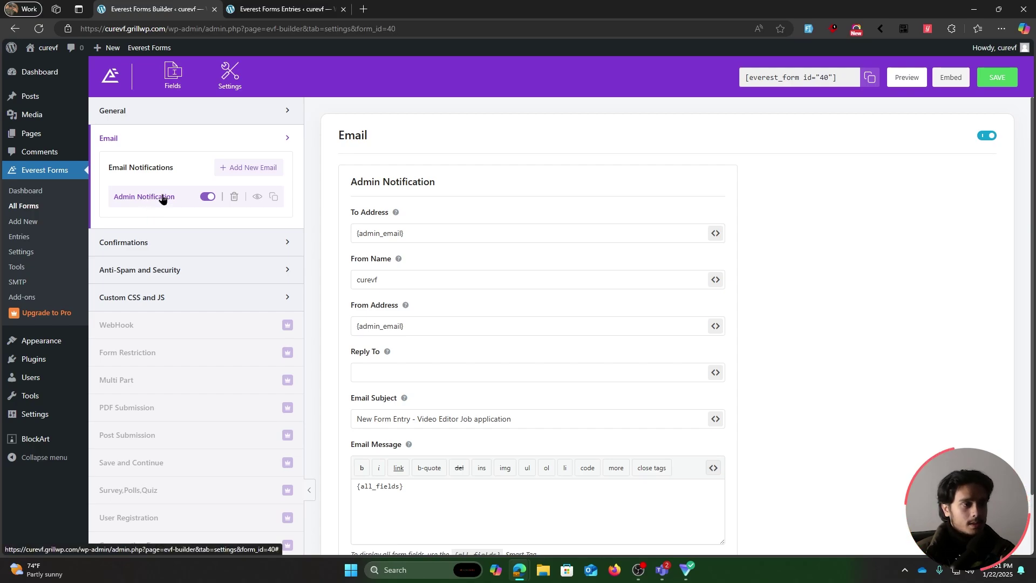
left_click(225, 171)
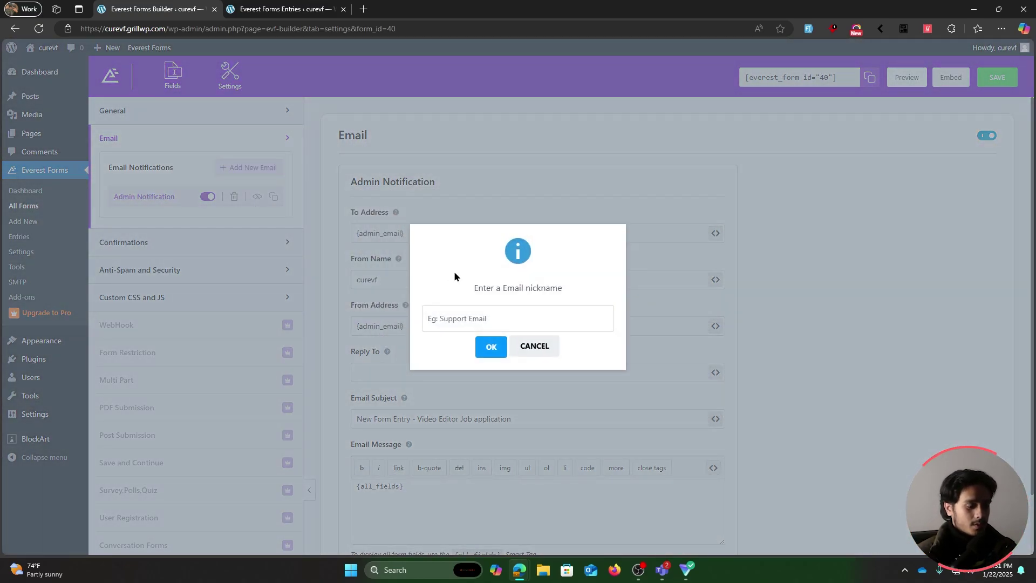
type("User")
key("BackSpace")
key("BackSpace")
key("BackSpace")
key("BackSpace")
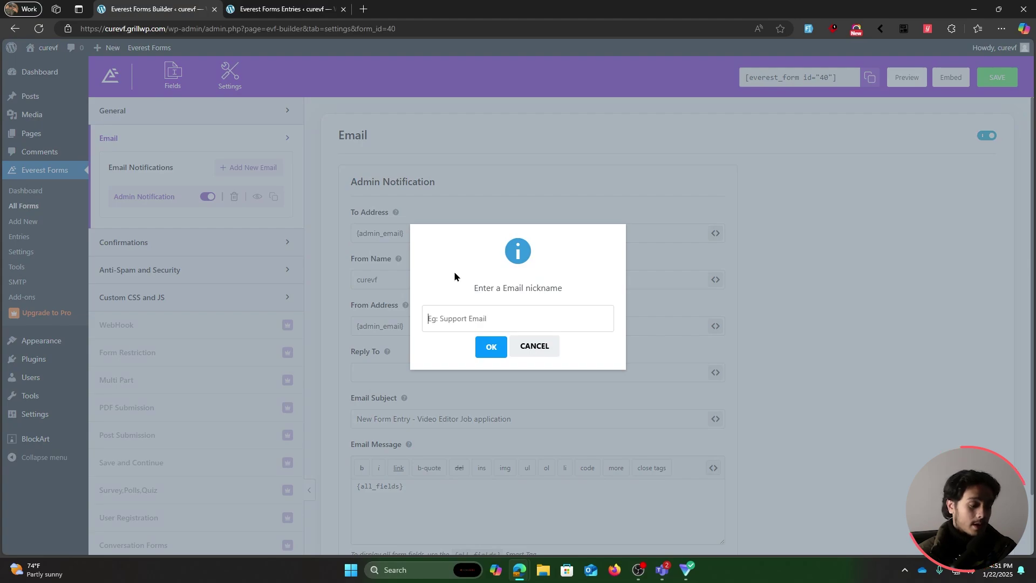
type("Applicant ")
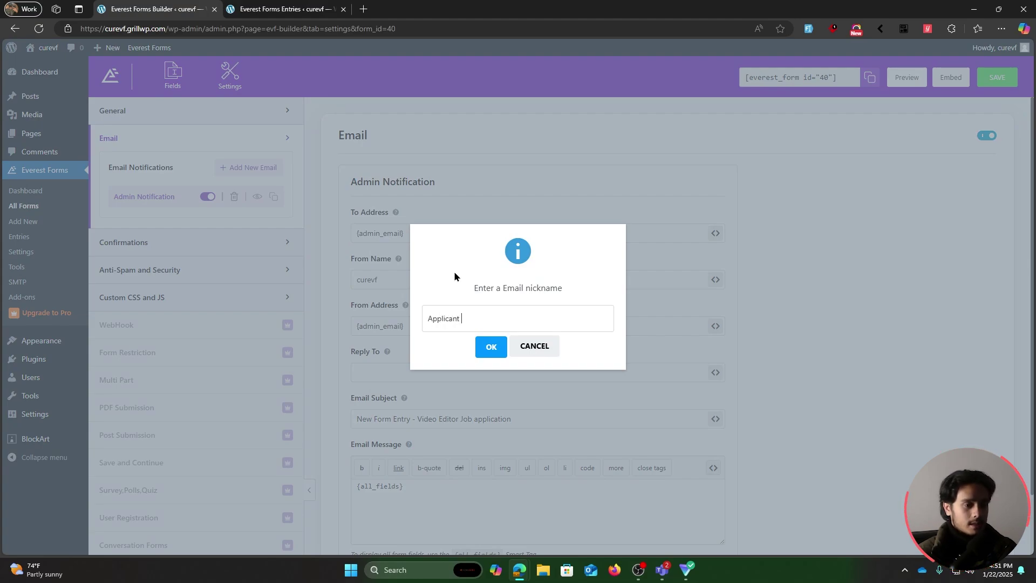
type("Email")
key("Return")
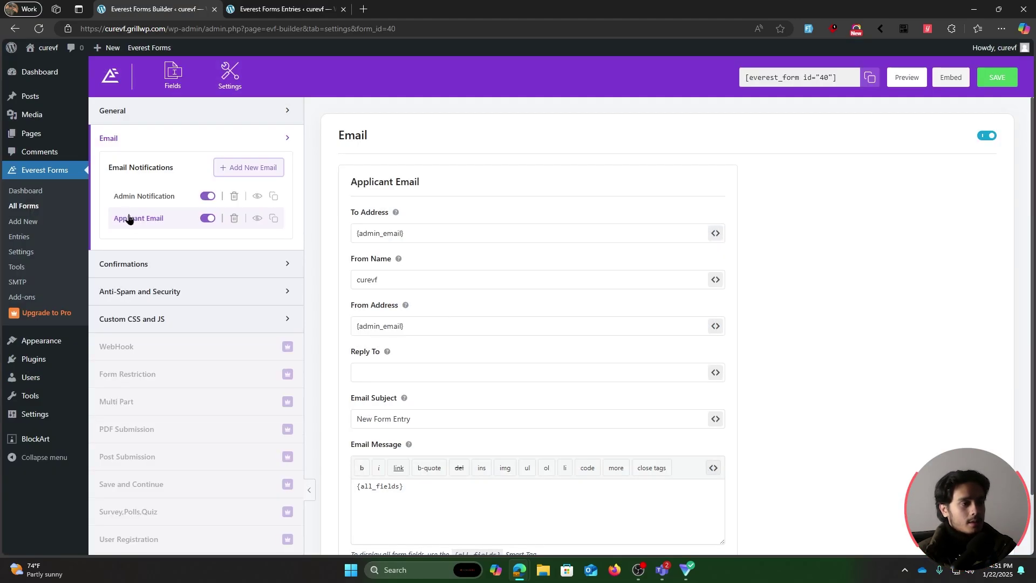
Step: Replace the Applicant Email's To Address with the smart tag for the form's Email field
left_click(450, 230)
left_click_drag(451, 230, 341, 237)
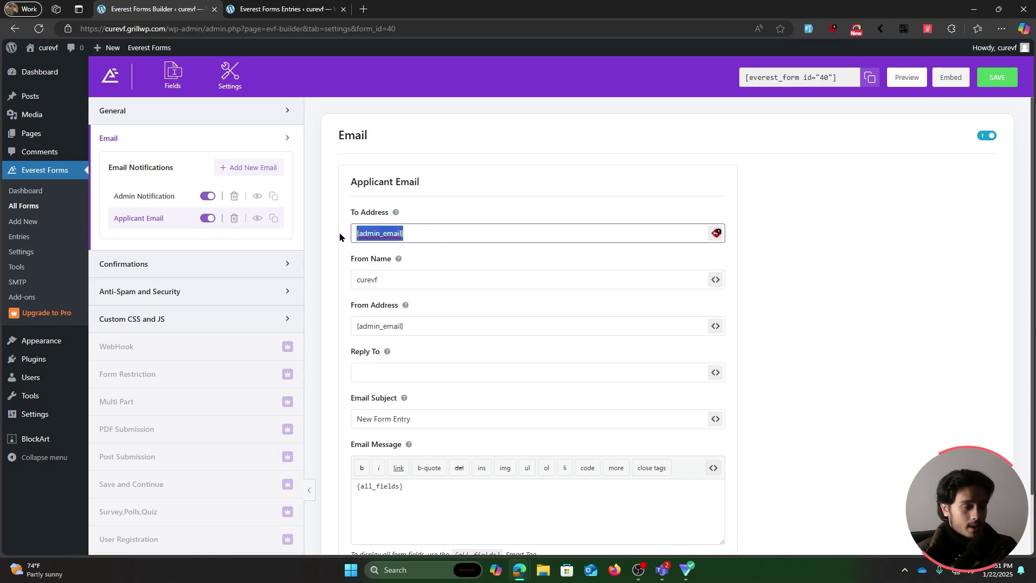
key("BackSpace")
left_click(501, 220)
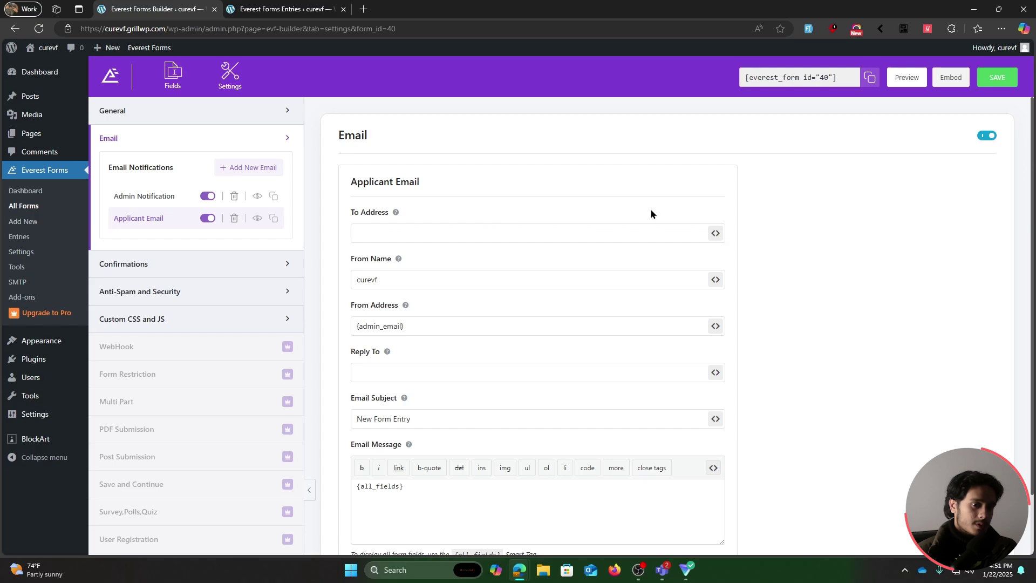
left_click(713, 241)
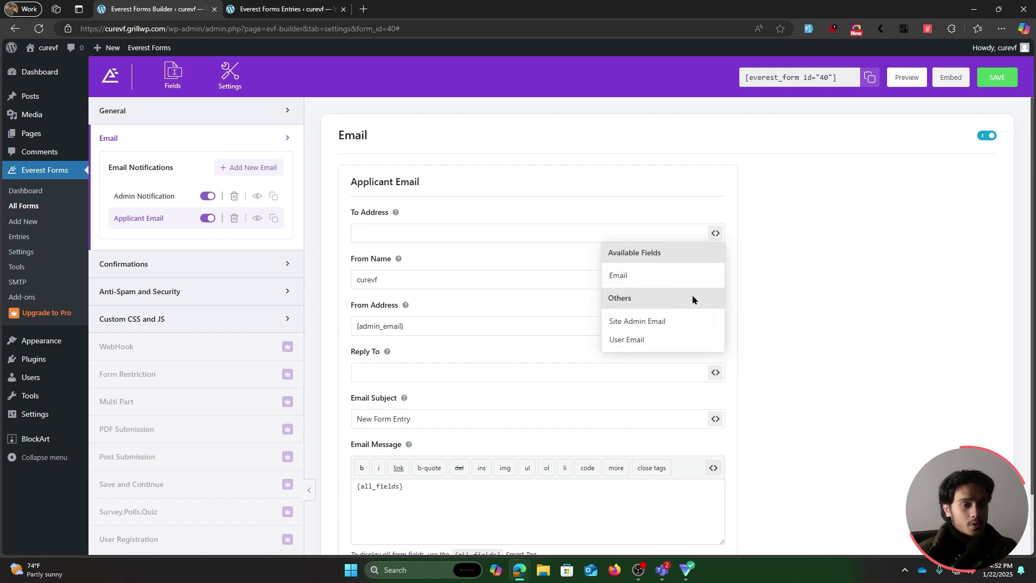
left_click(663, 276)
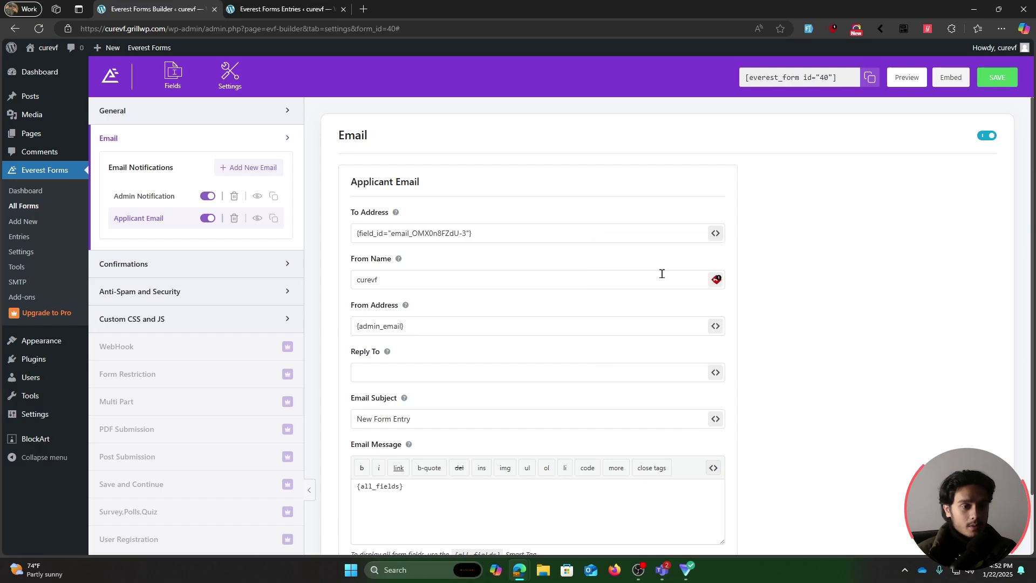
triple_click(492, 232)
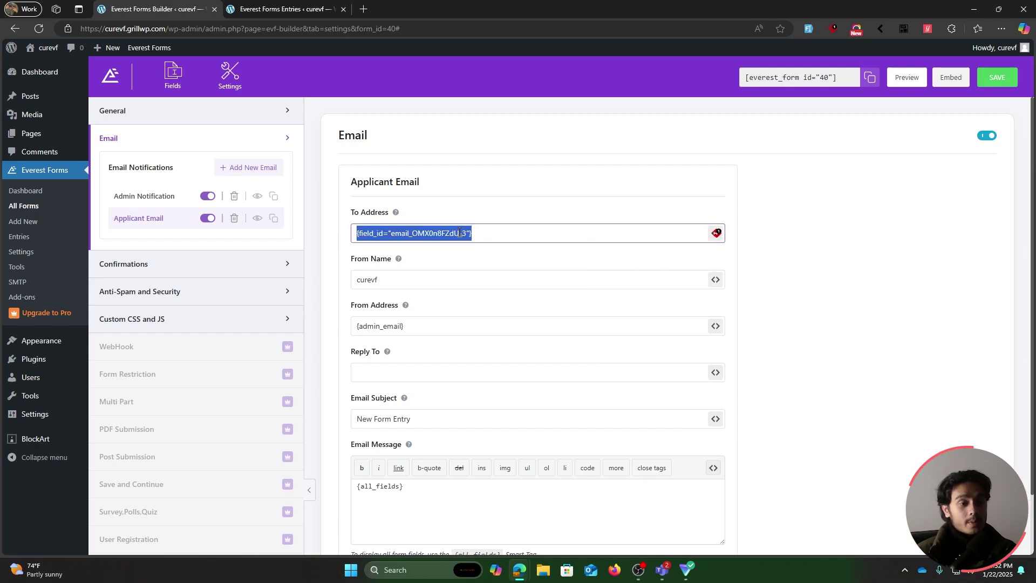
Step: Replace the Applicant Email's From Name with the sender's first name, keeping {admin_email} as the From Address
left_click_drag(489, 233, 355, 234)
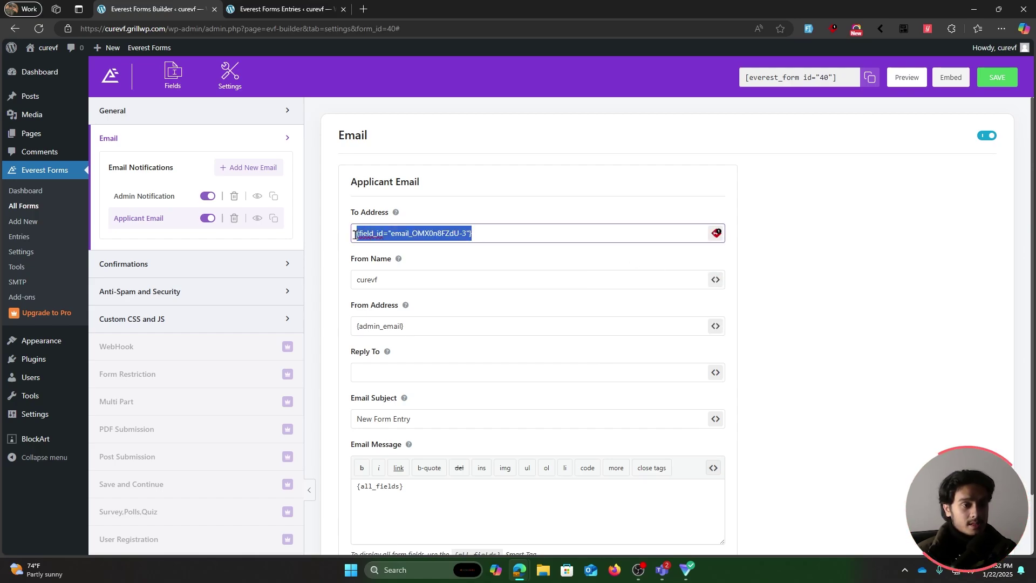
left_click(497, 232)
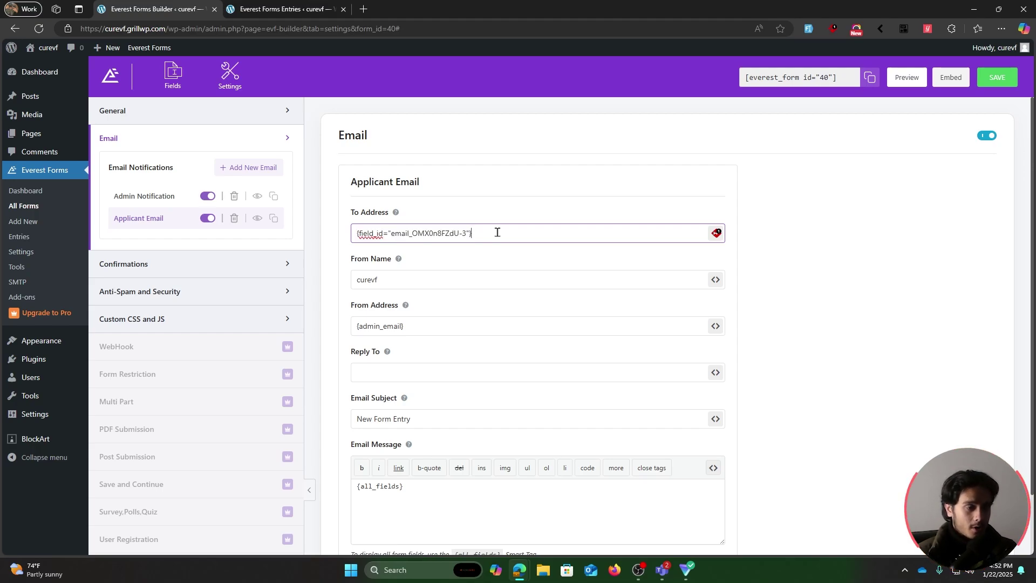
scroll(753, 290, "down", 1)
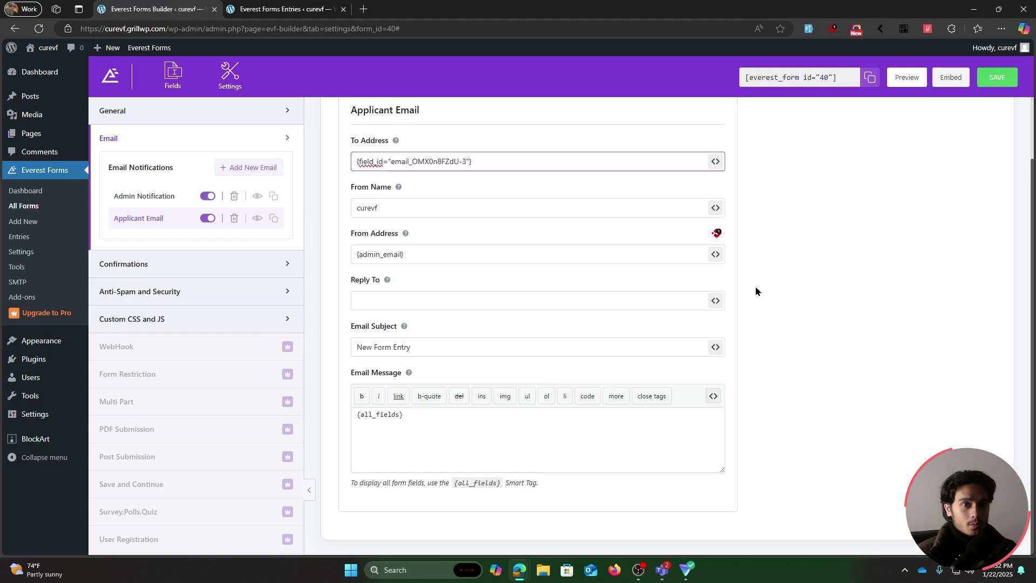
scroll(754, 290, "up", 1)
left_click_drag(551, 277, 250, 285)
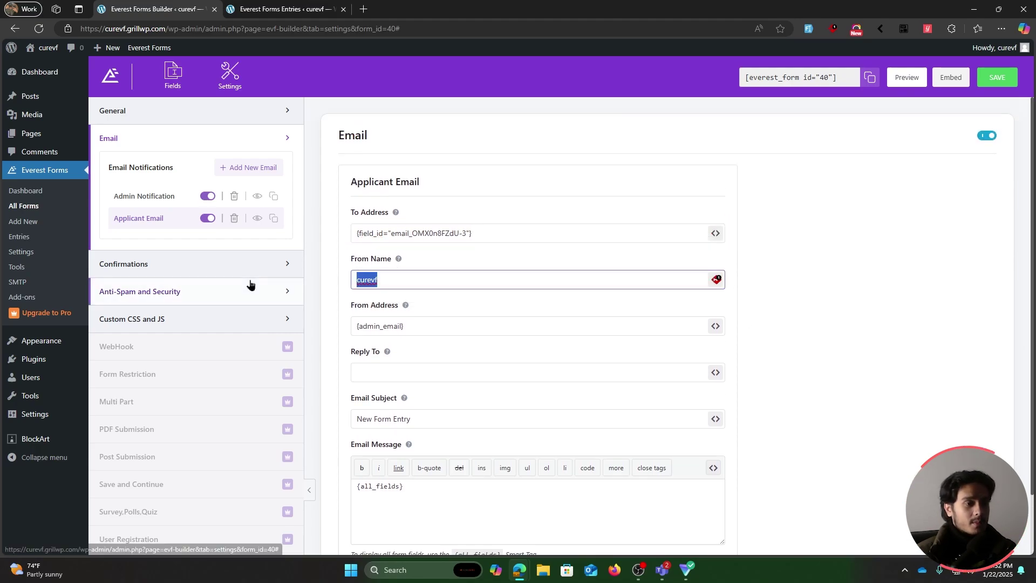
type("Sid")
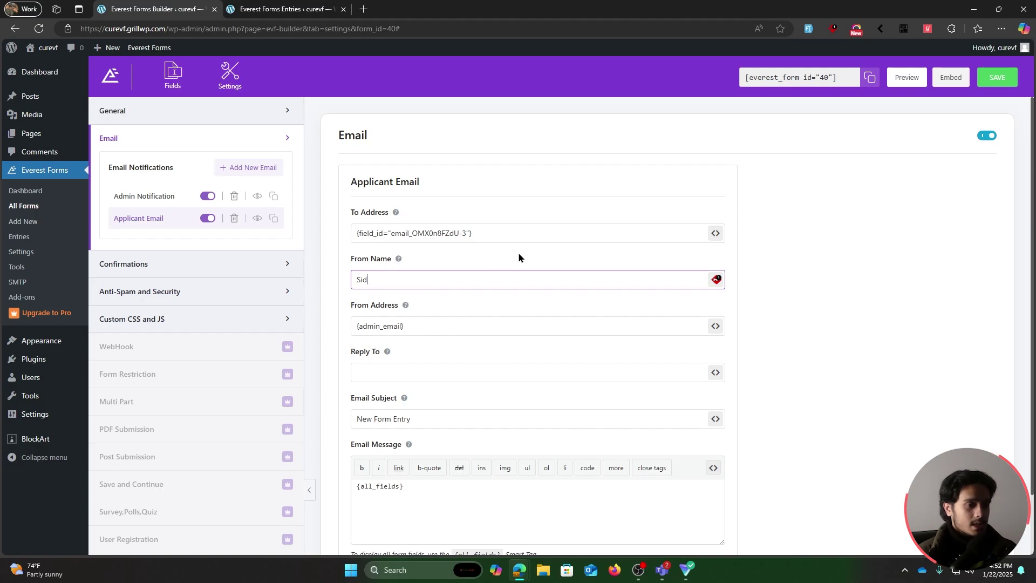
left_click_drag(430, 324, 287, 305)
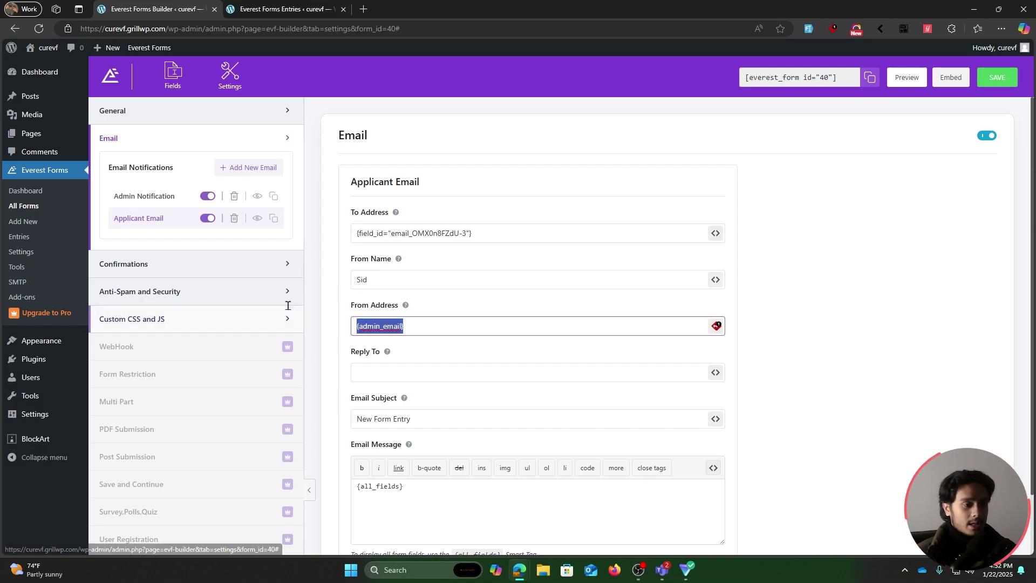
left_click(432, 325)
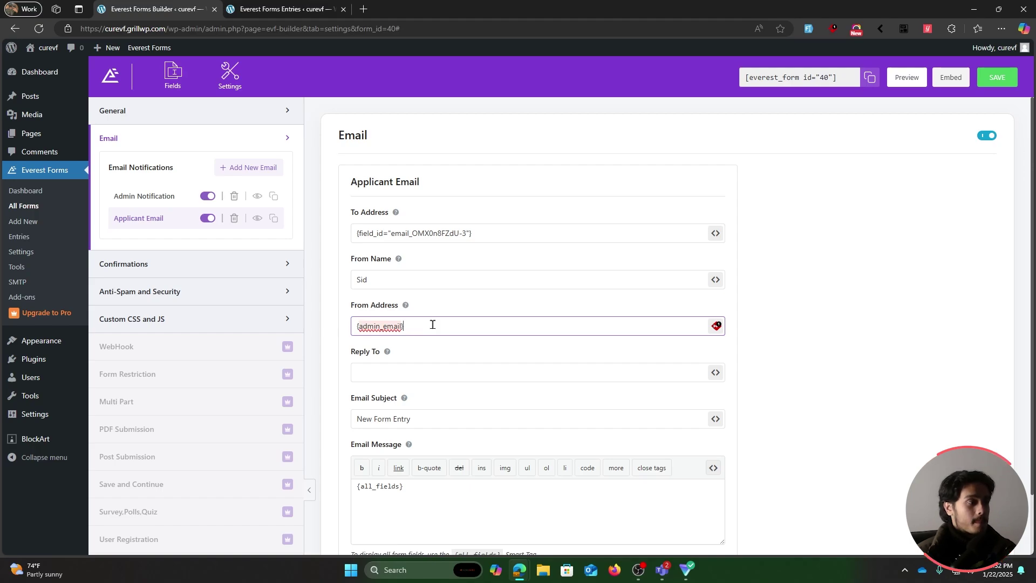
left_click(431, 324)
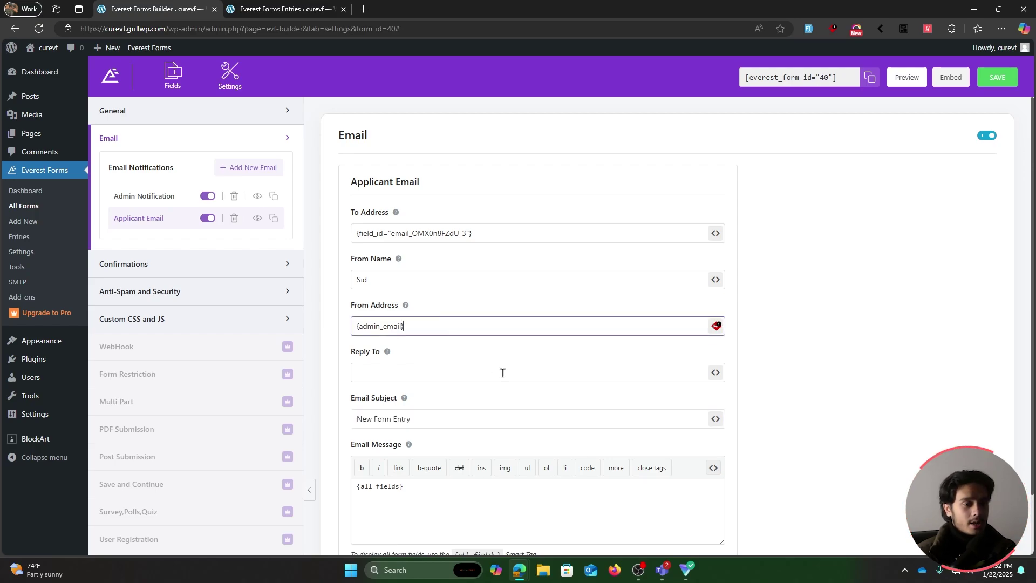
Step: Set the Applicant Email's subject to "Thanks for applying to XYZ"
left_click(441, 422)
key("ctrl+a")
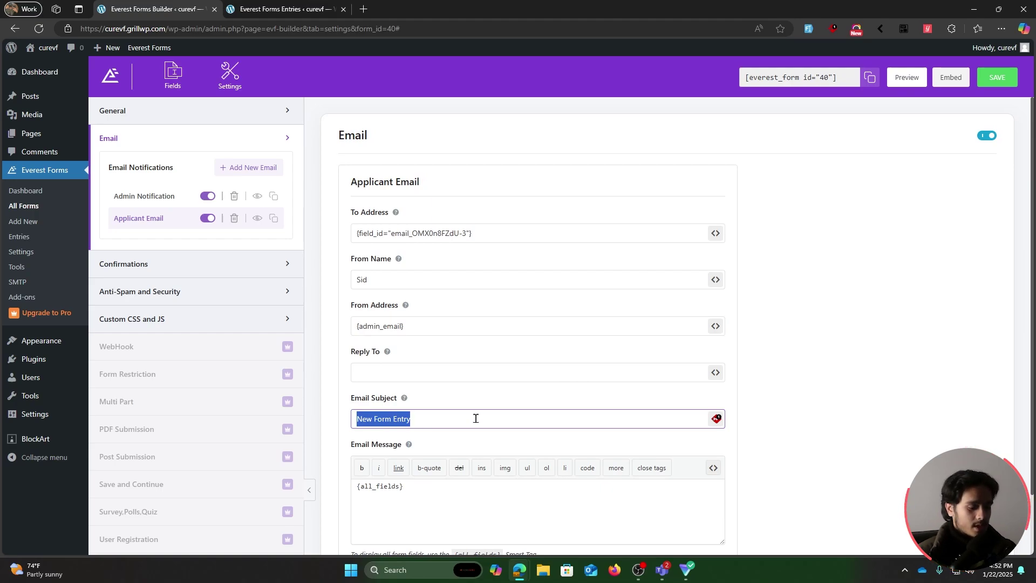
key("BackSpace")
type("Thanks for a")
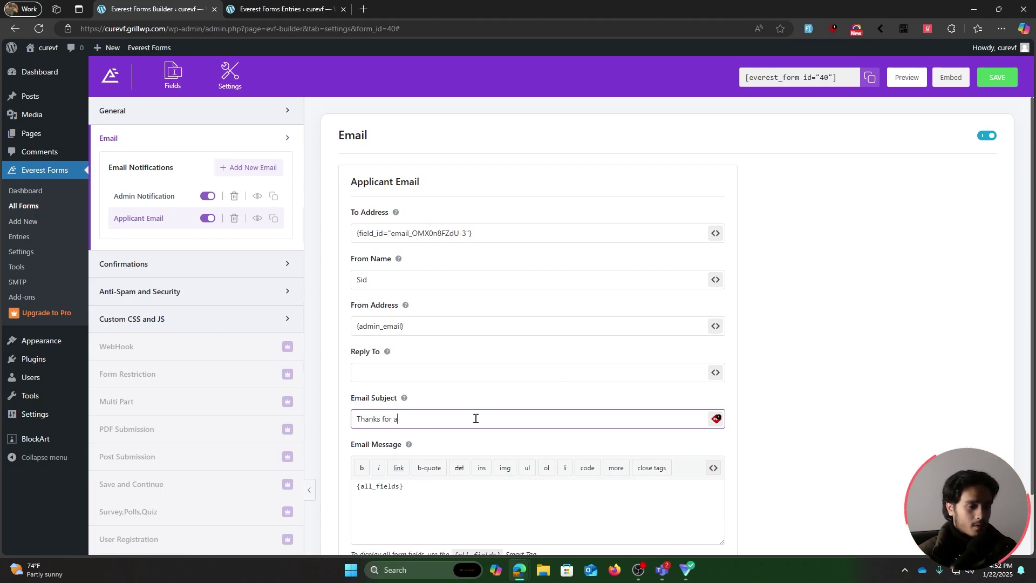
type("pplying")
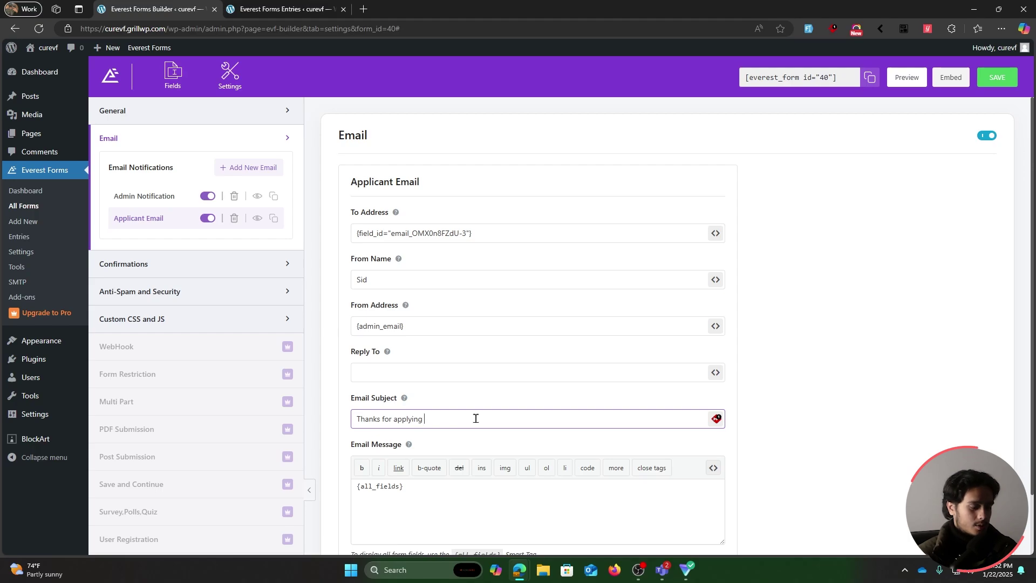
type(" to XYZ")
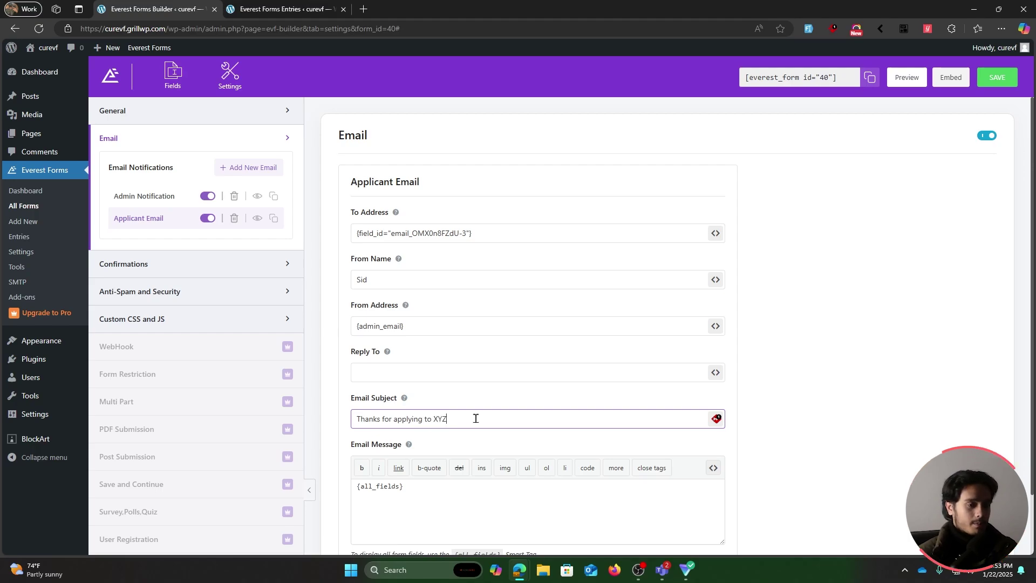
Step: Start the Applicant Email's message with "Thank you for applying to ThemeGrill." above the {all_fields} tag, followed by a blank line
scroll(475, 419, "down", 1)
left_click(456, 426)
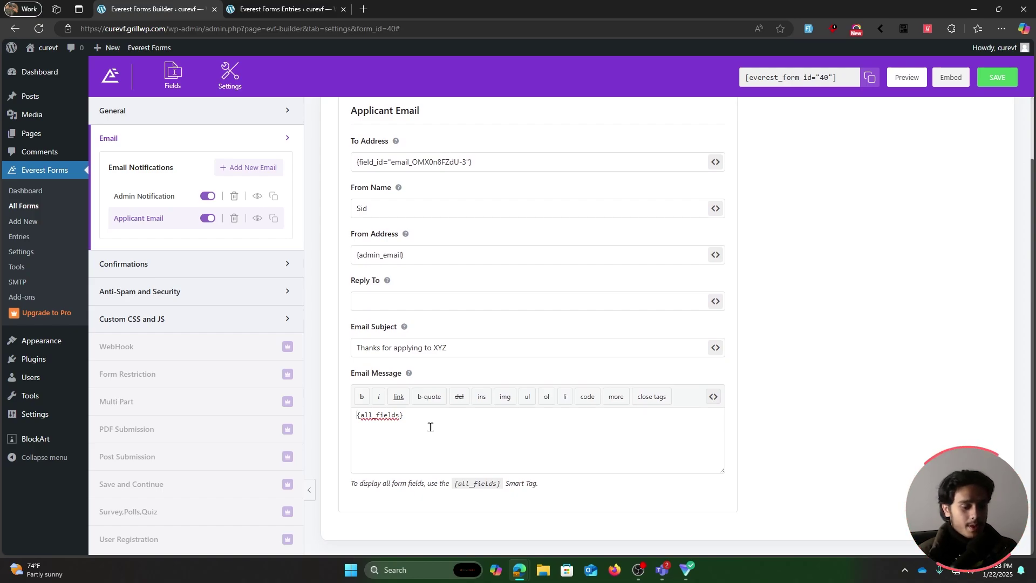
key("Return")
key("Return")
key("Return")
key("Up")
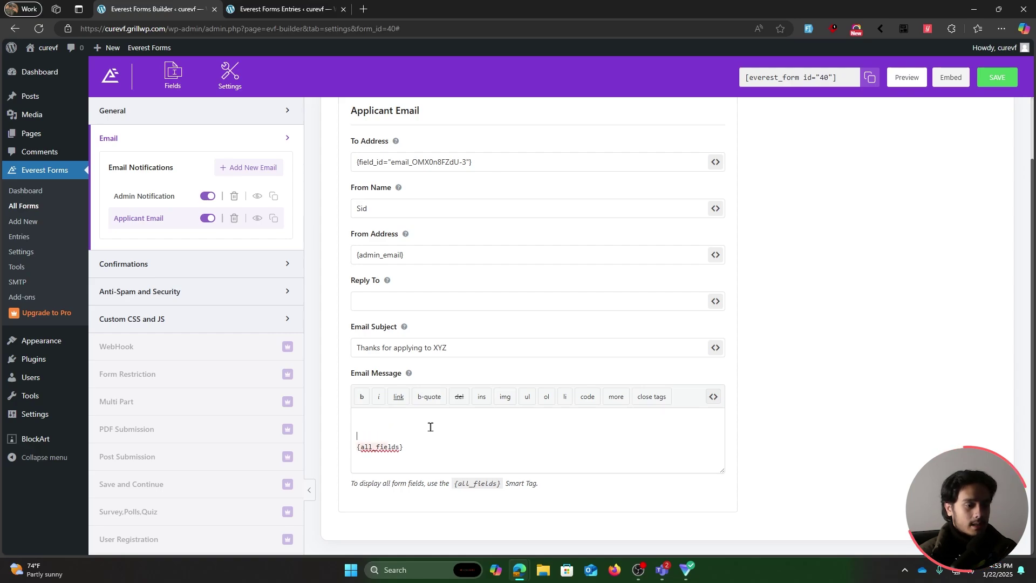
type("Thank y")
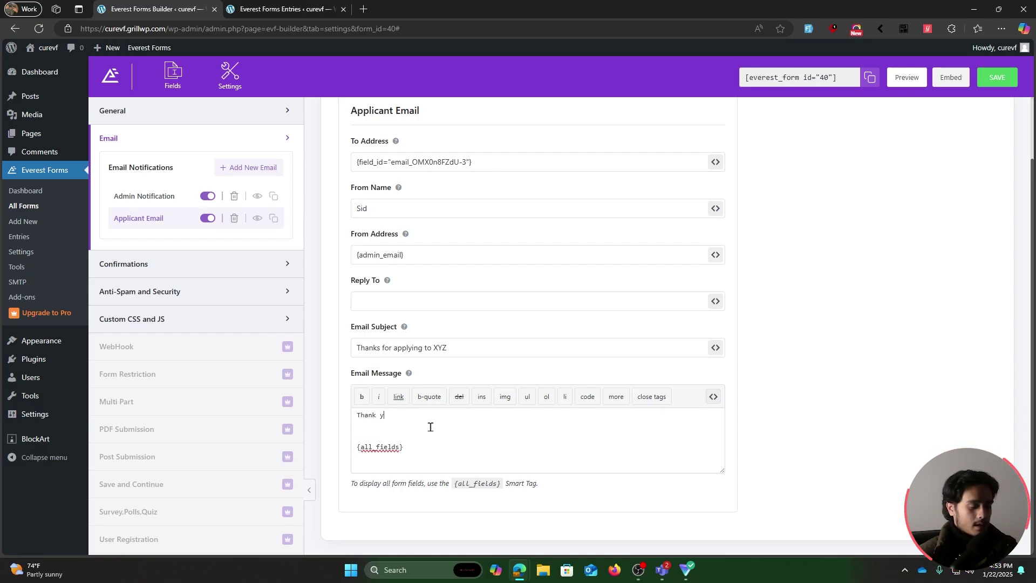
type("ou for app")
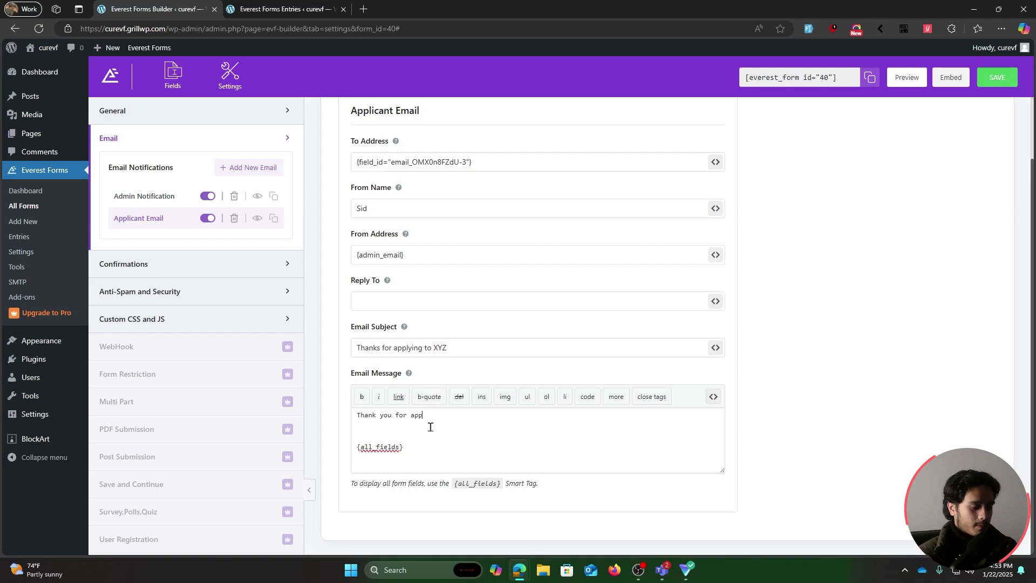
type("lying to ThemeGrill.")
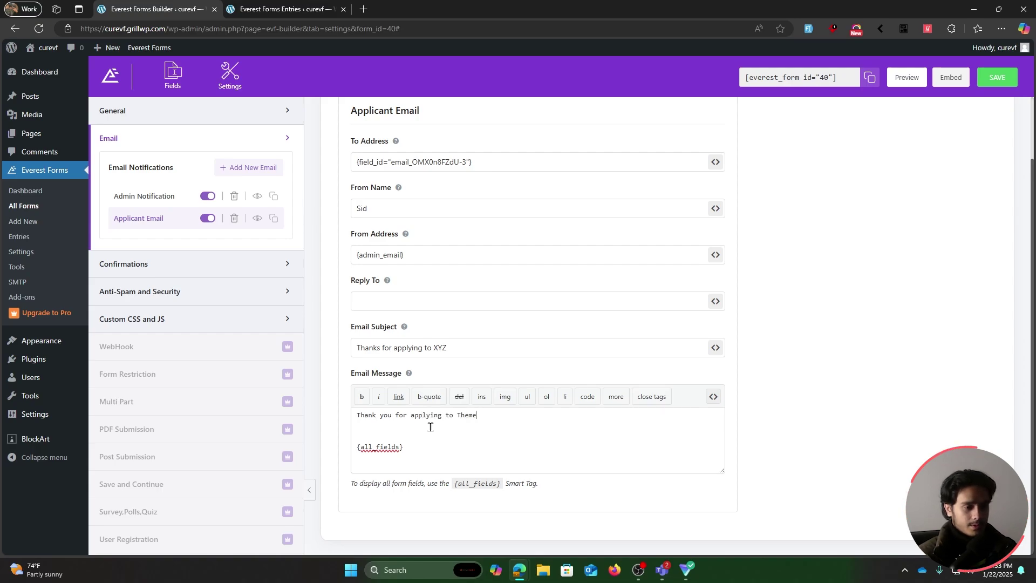
key("Return")
key("Return")
Step: Add "Our recruiters will check out your application soon. In the meantime, please checkout the information that you've filled out below!" above {all_fields} and save the form
type("Our recru")
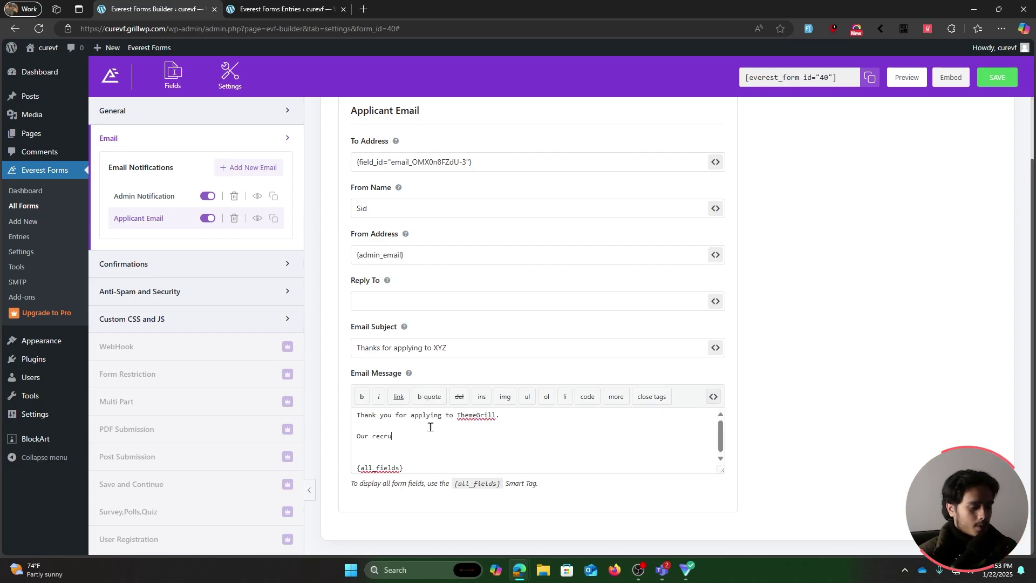
type("iters will check ou")
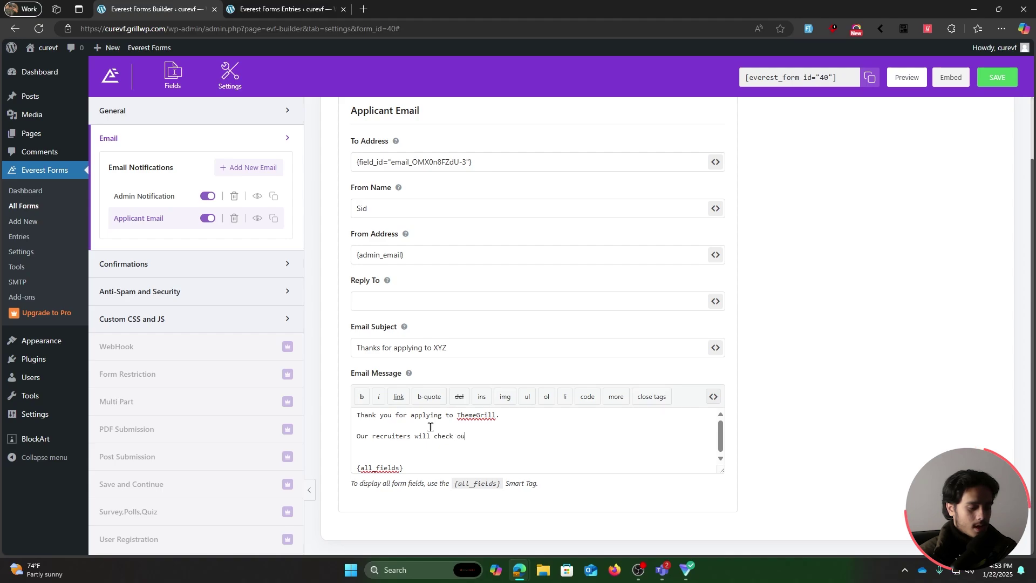
type("t your application ")
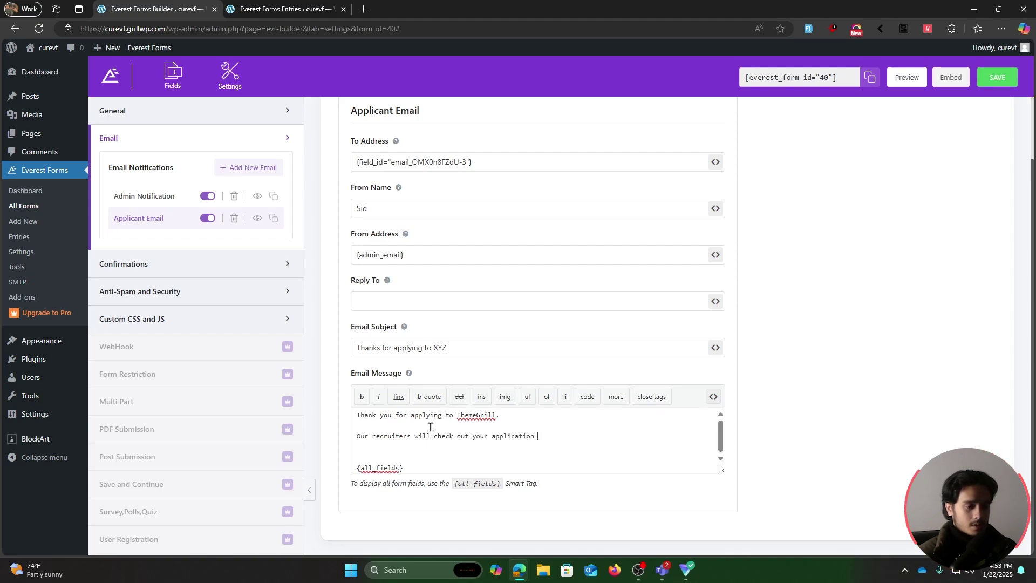
type("soon. In the mean")
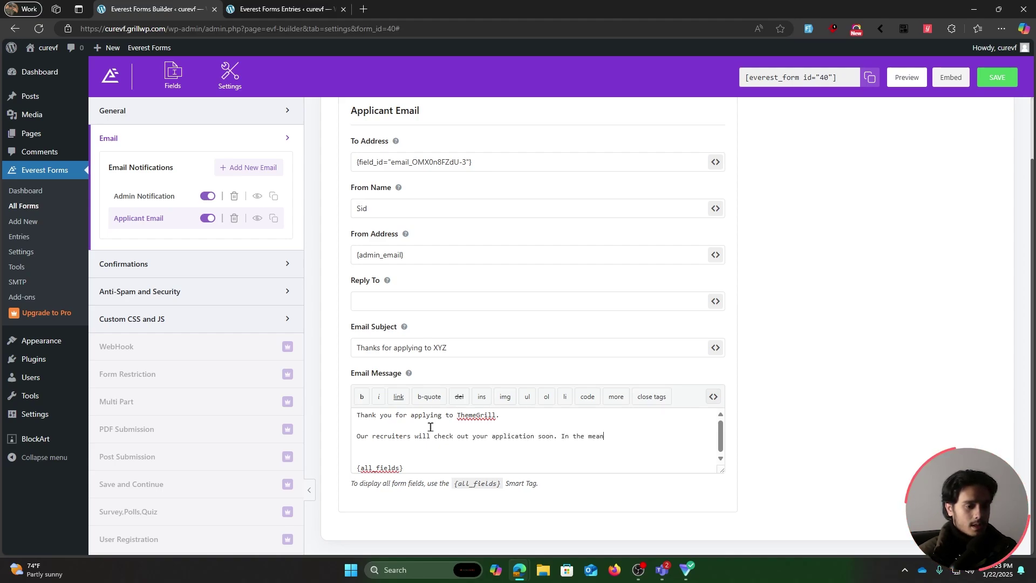
type("time, please checkout the")
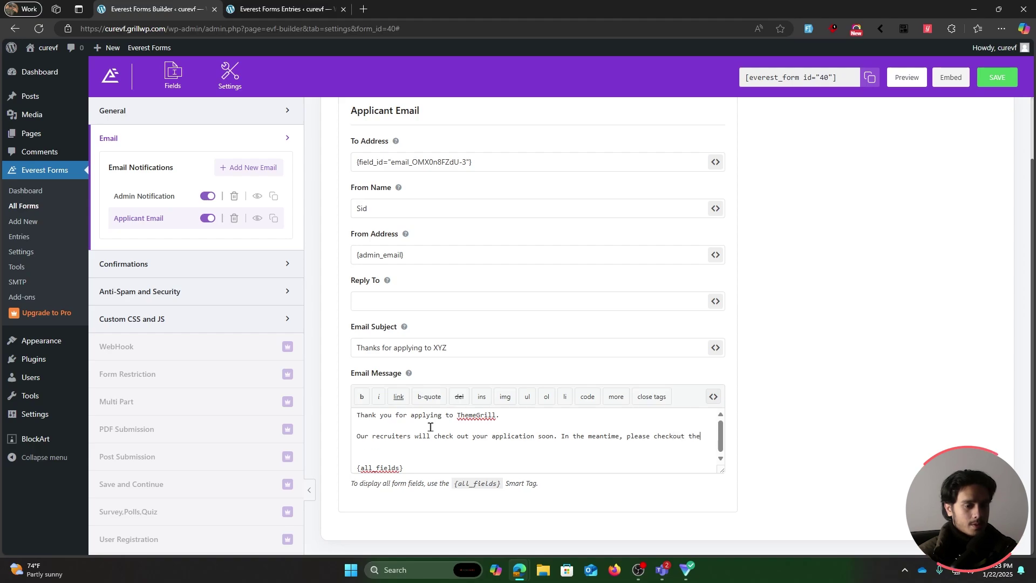
type(" information that you;")
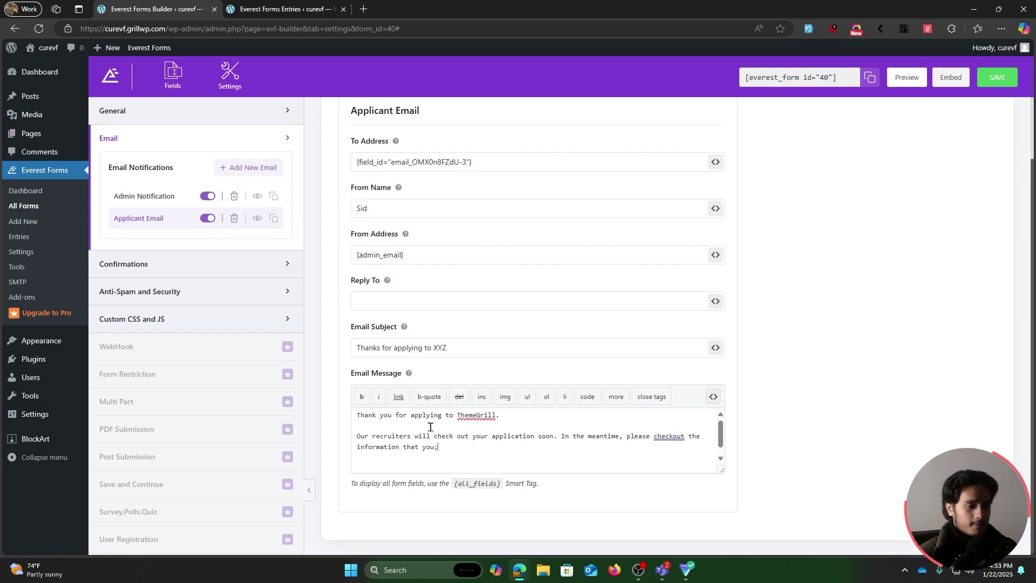
key("BackSpace")
type("'ve fill")
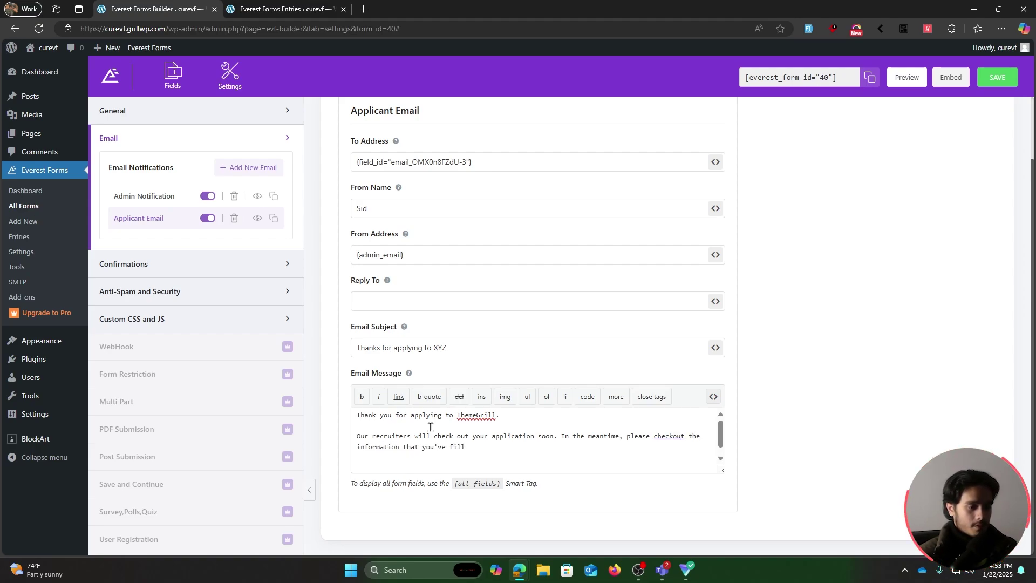
type("ed out below!")
key("Return")
key("Return")
type("{all_fields}")
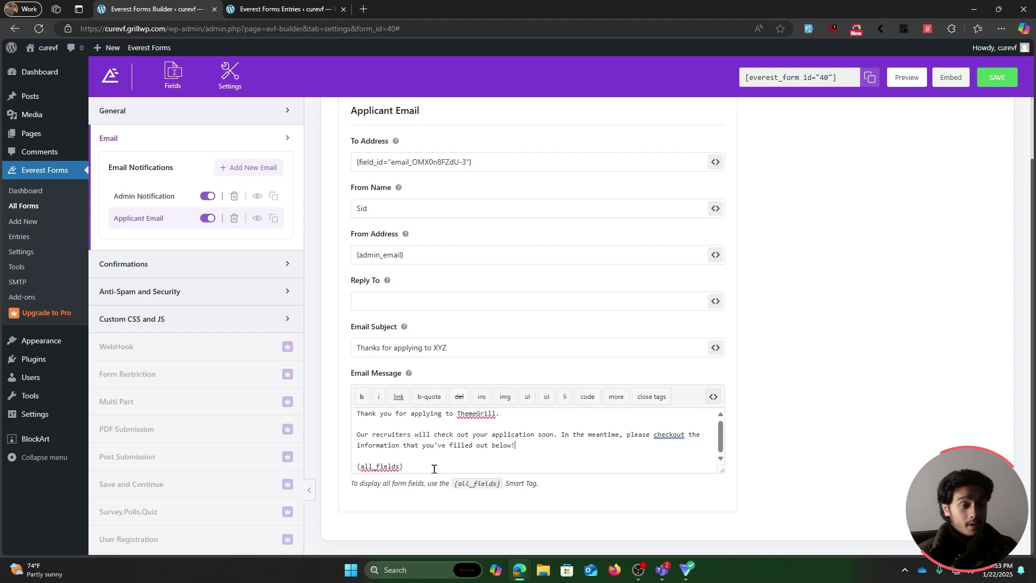
left_click(994, 79)
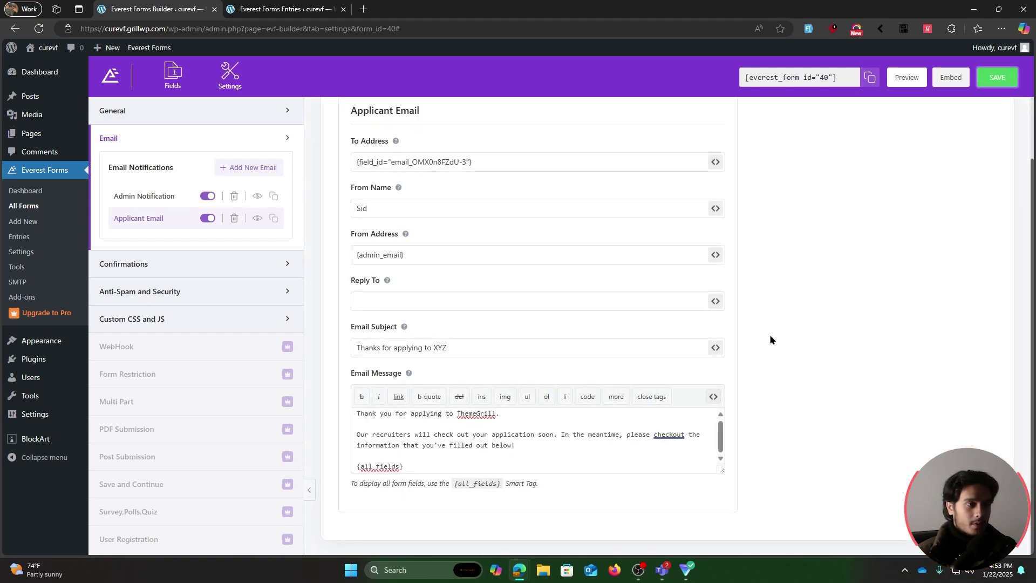
Step: Preview the Applicant Email, review its thank-you message and the listed form fields, and close the preview
scroll(269, 210, "up", 2)
left_click(257, 219)
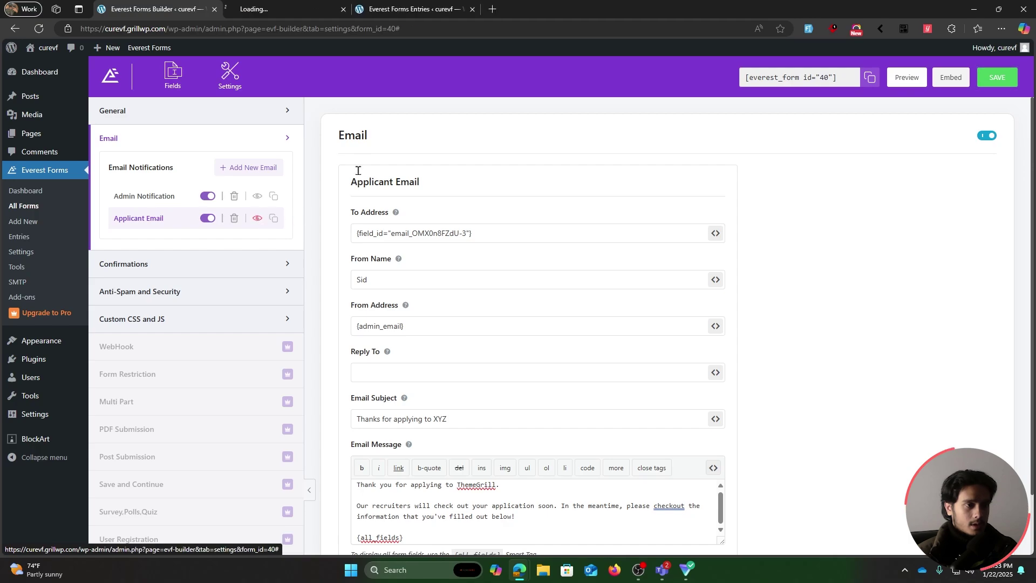
left_click(284, 15)
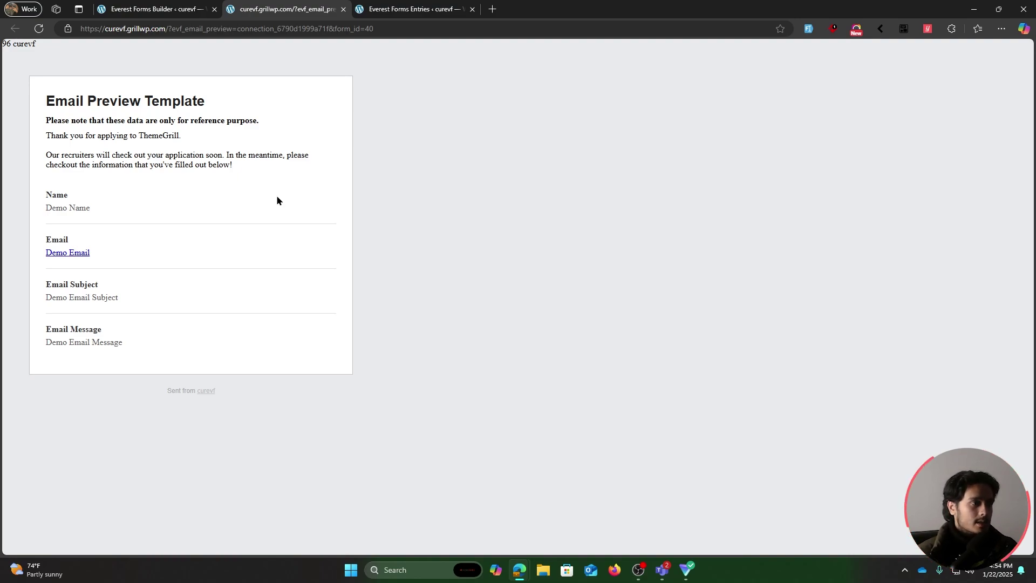
left_click_drag(46, 135, 230, 145)
left_click(124, 154)
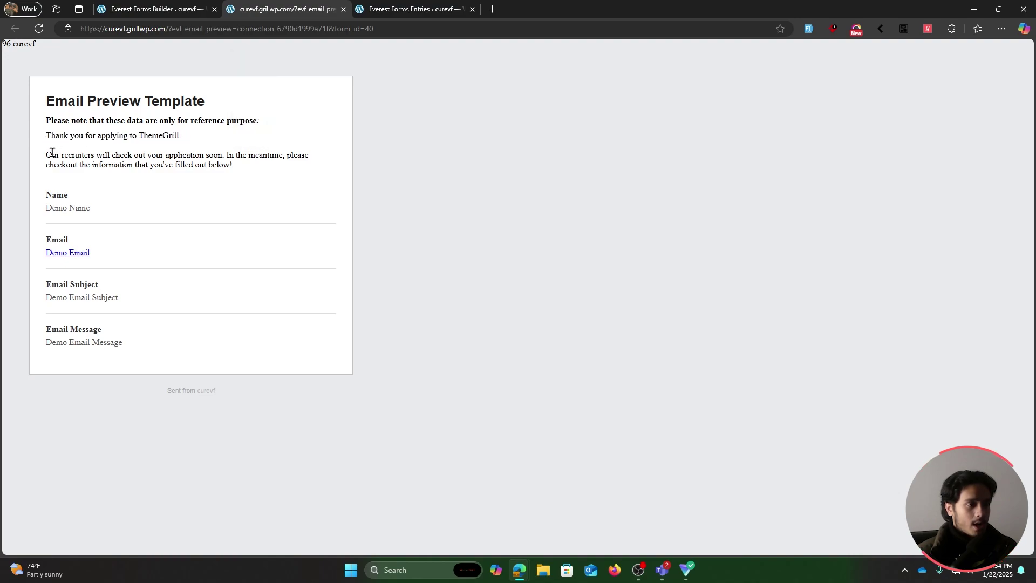
left_click_drag(52, 155, 307, 163)
left_click(242, 161)
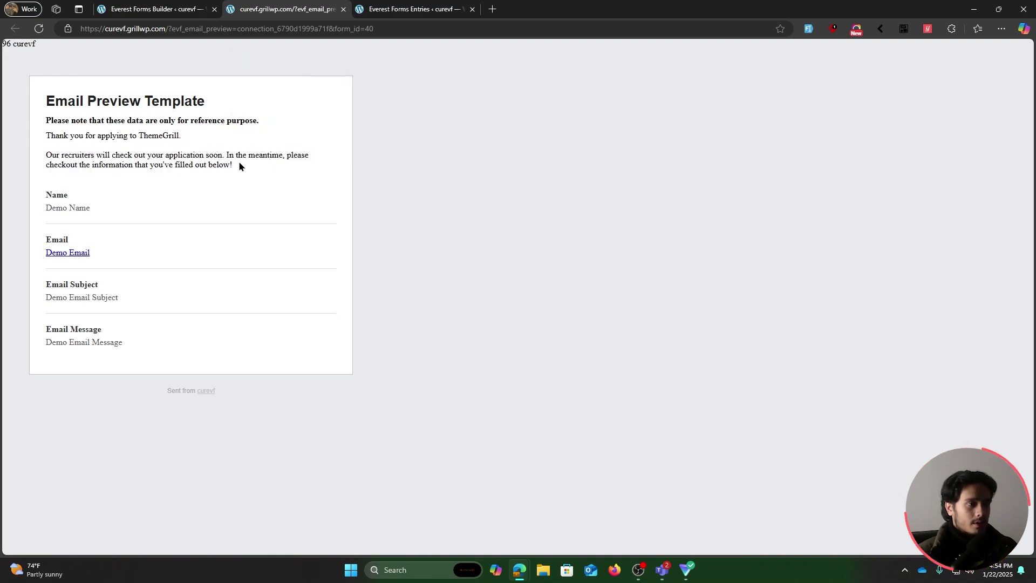
left_click_drag(46, 192, 239, 343)
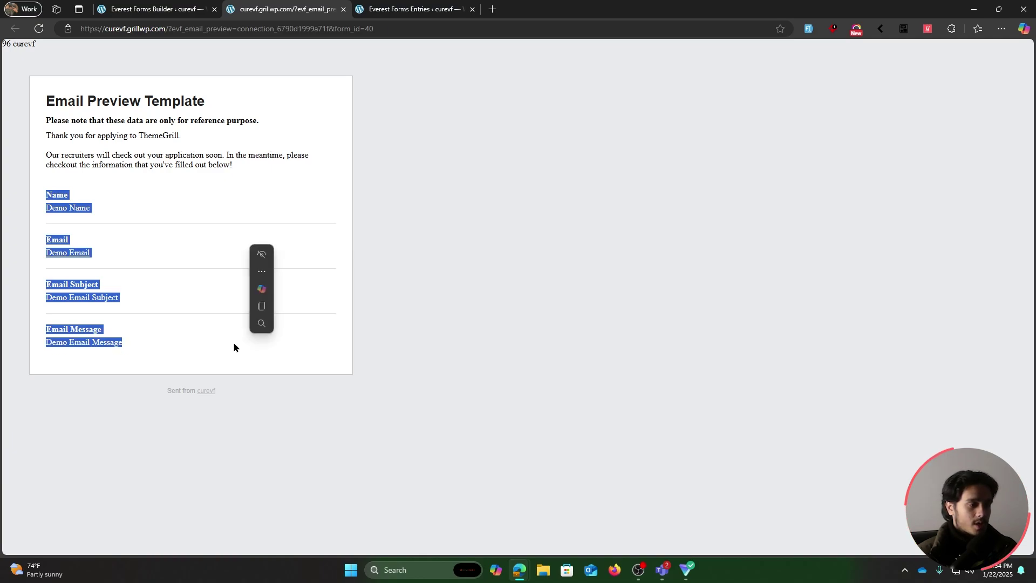
left_click(410, 208)
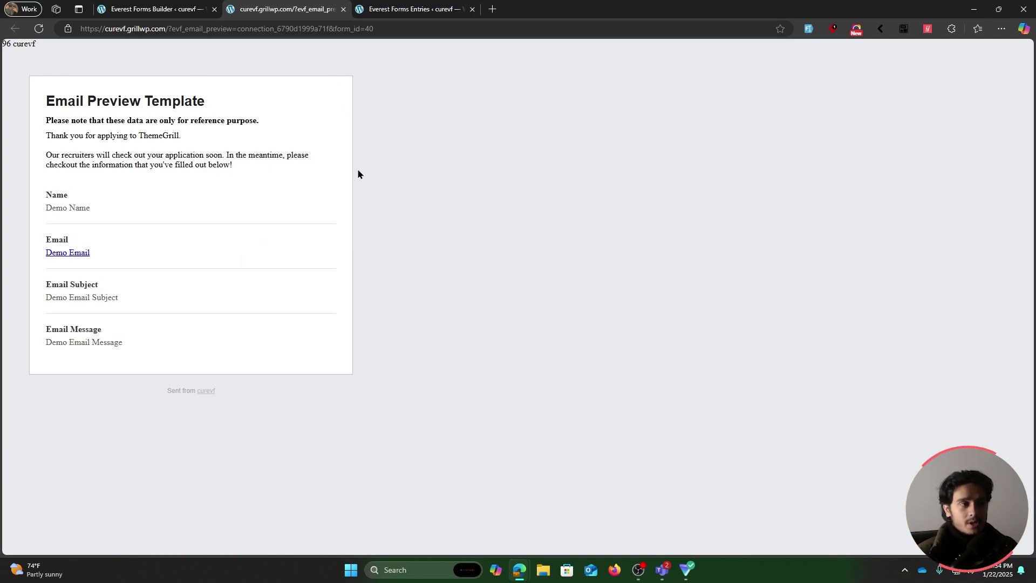
left_click(189, 5)
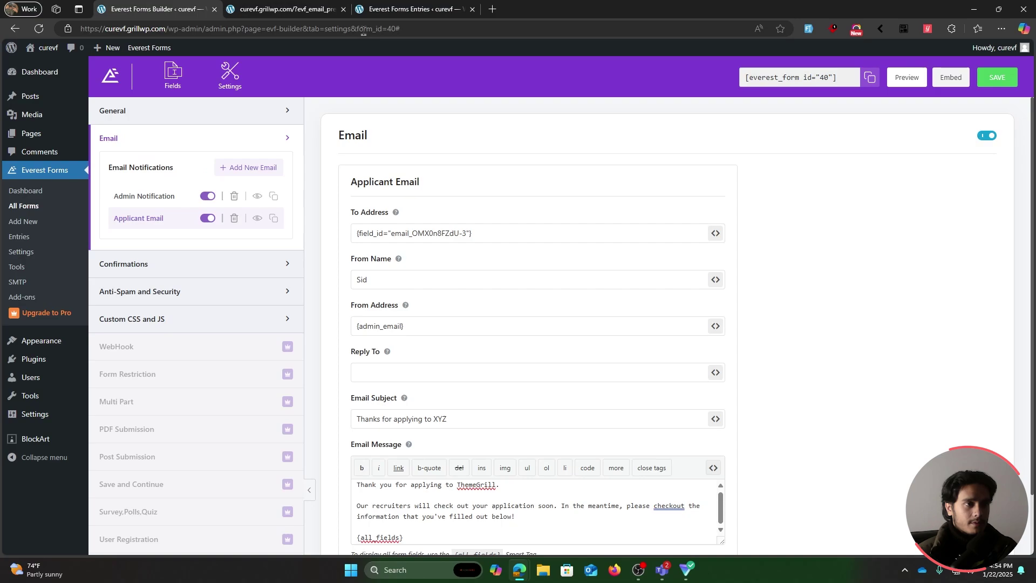
left_click(344, 10)
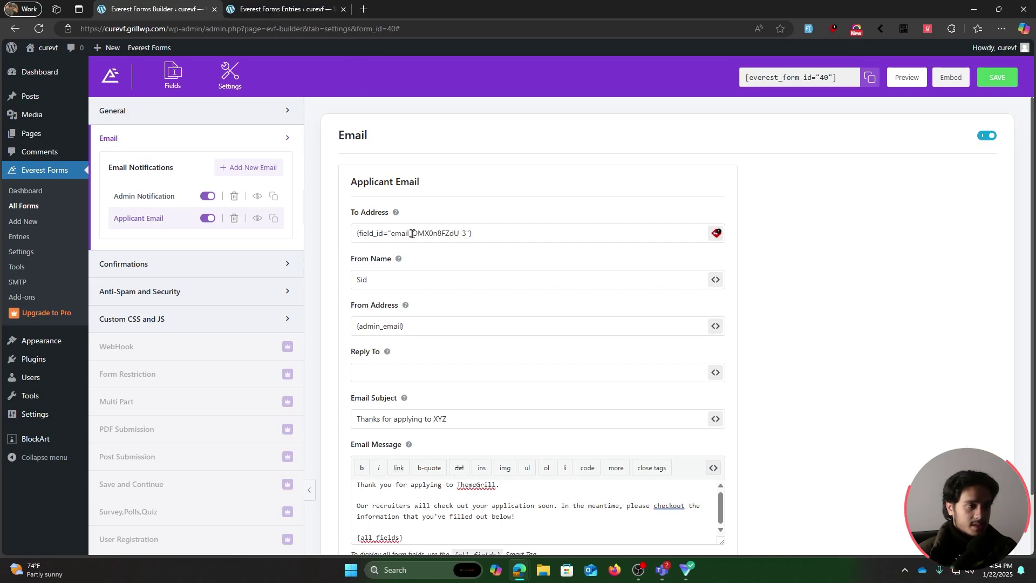
Step: Add a second recipient's e-mail address after {admin_email}, separated by a comma, in the Admin Notification's To Address and save the form
left_click(153, 202)
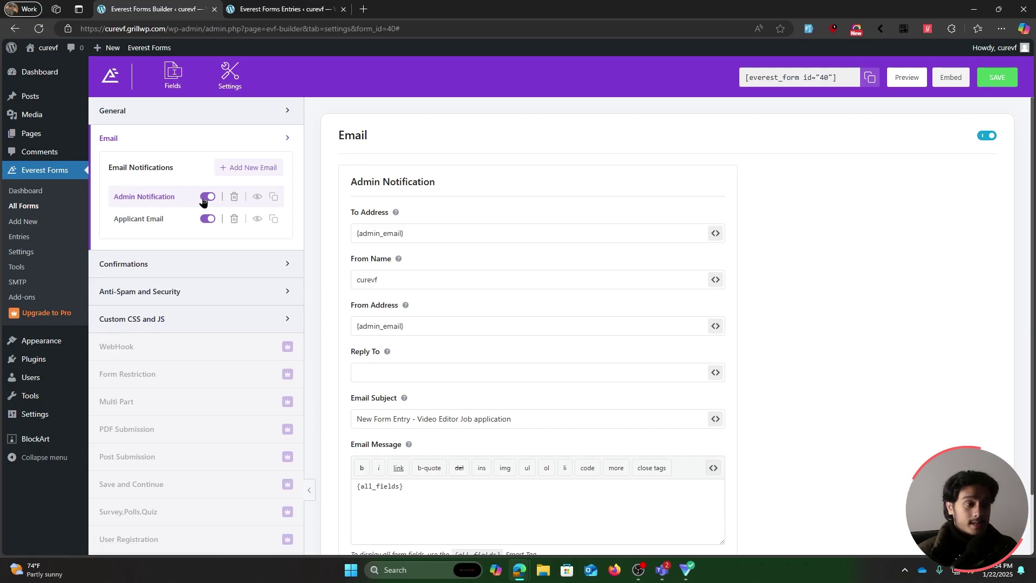
left_click(476, 233)
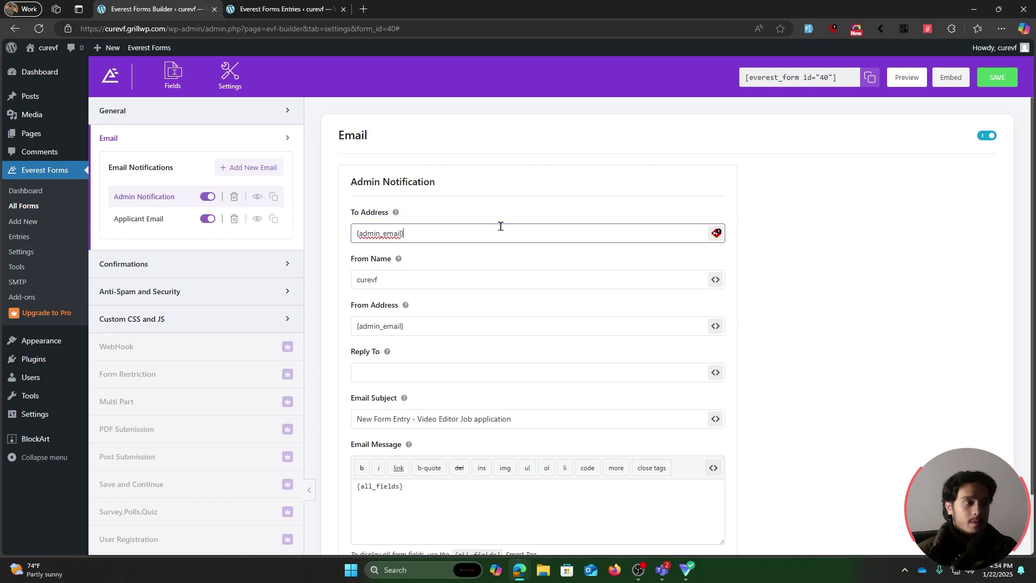
left_click_drag(444, 234, 334, 241)
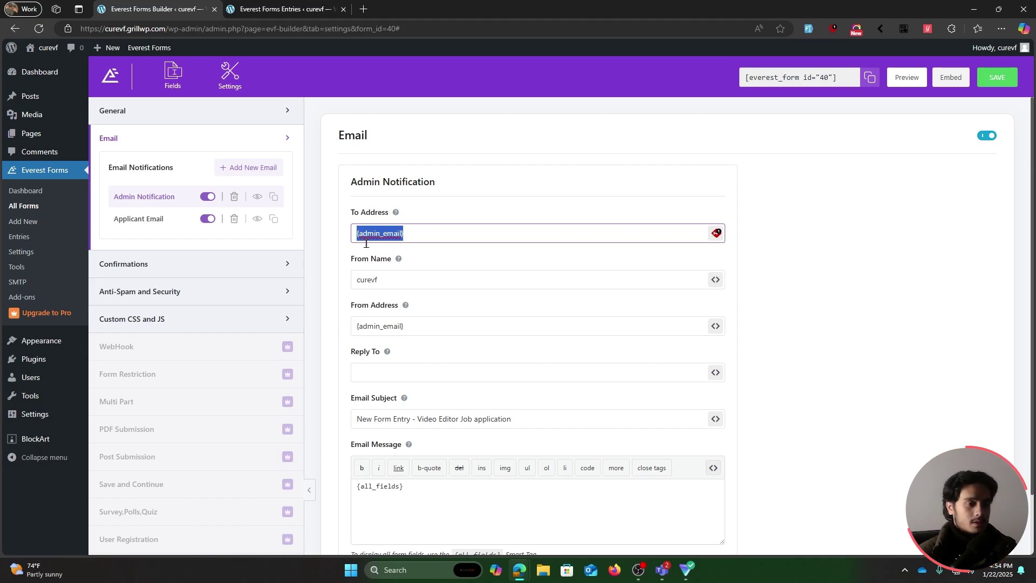
key("End")
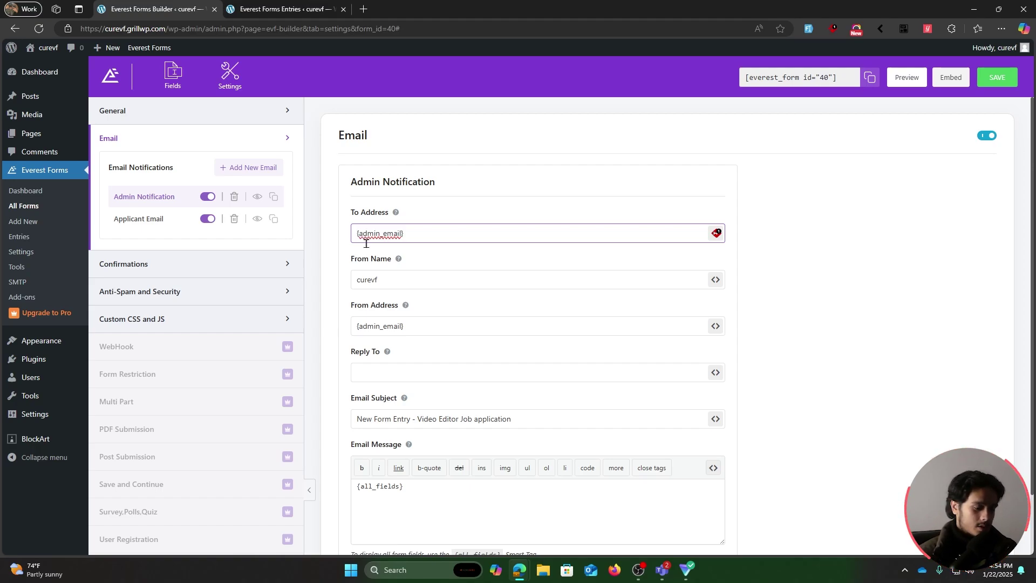
type(",")
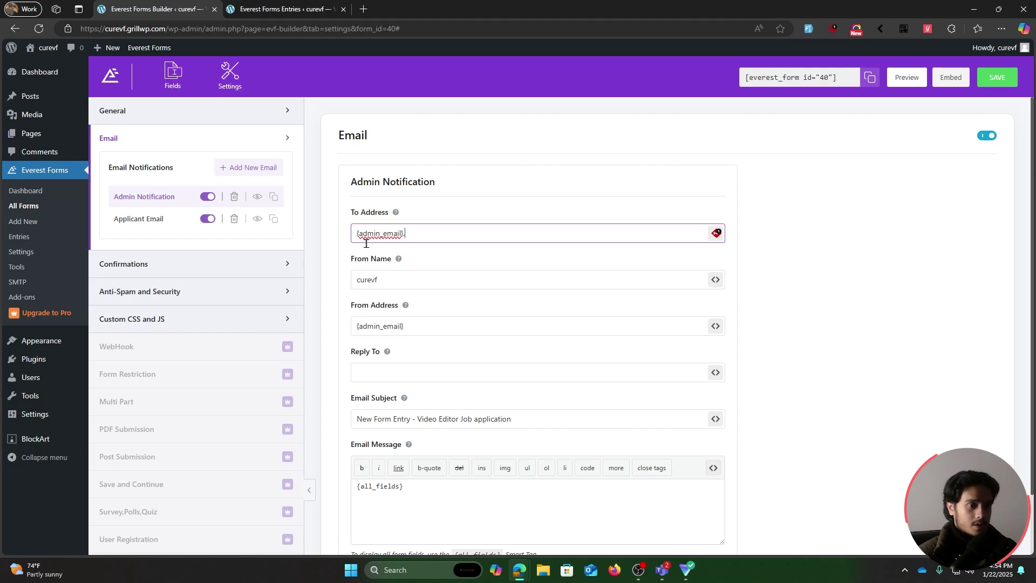
type("test@test")
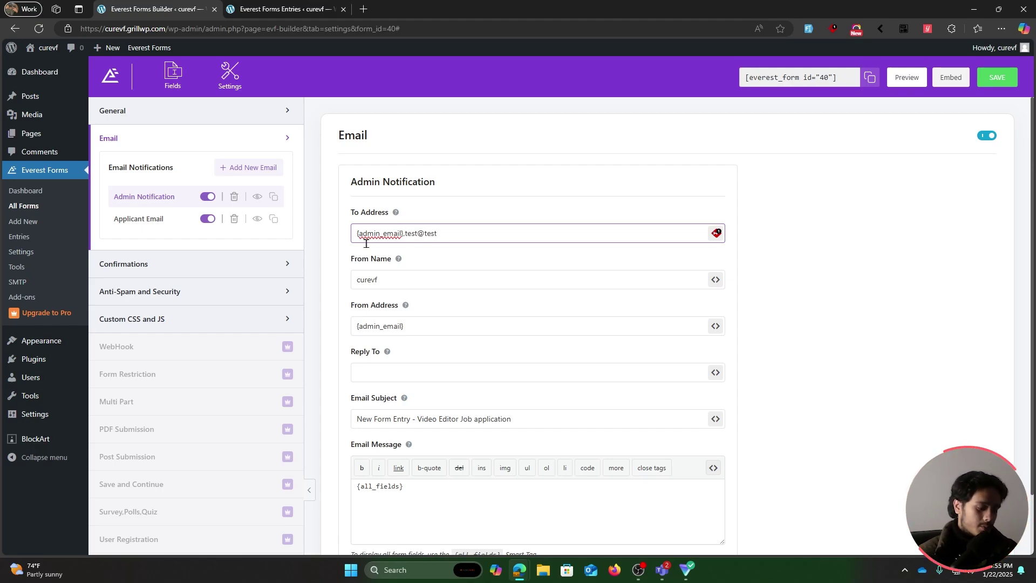
type(".com")
left_click(997, 77)
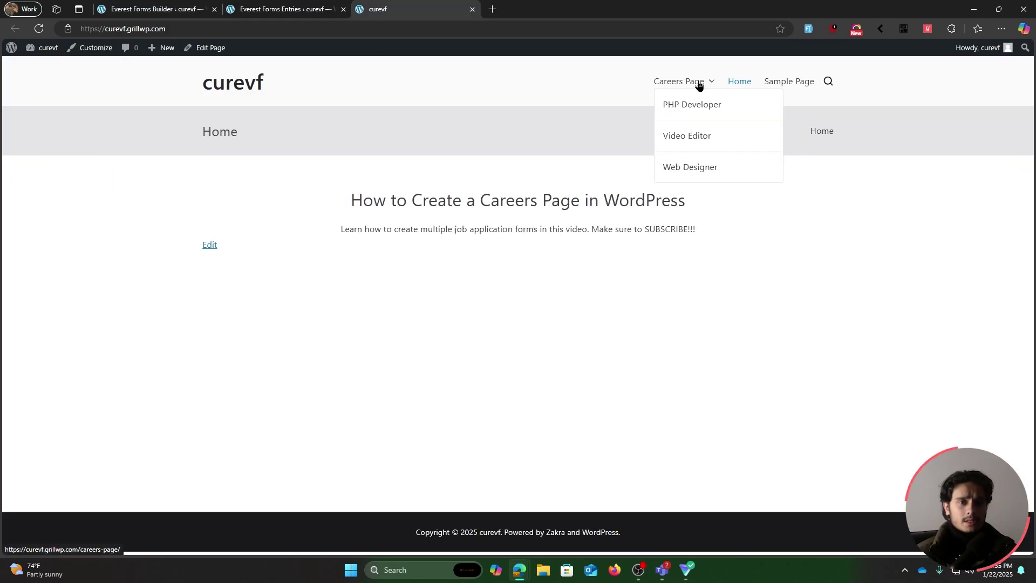
Step: Open the Careers Page on the live site to view the Video Editor, PHP Developer and Web Designer listings
left_click(695, 84)
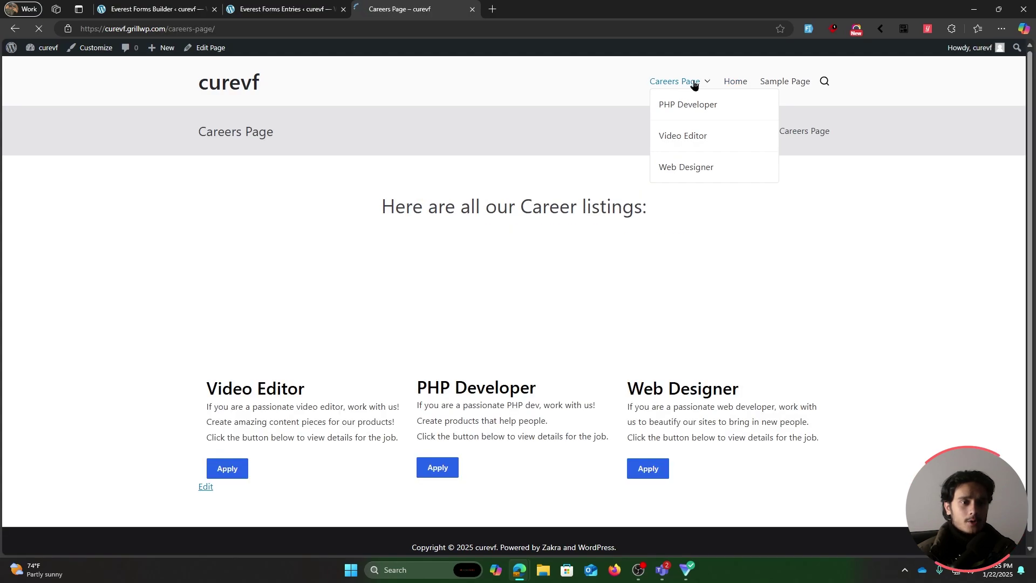